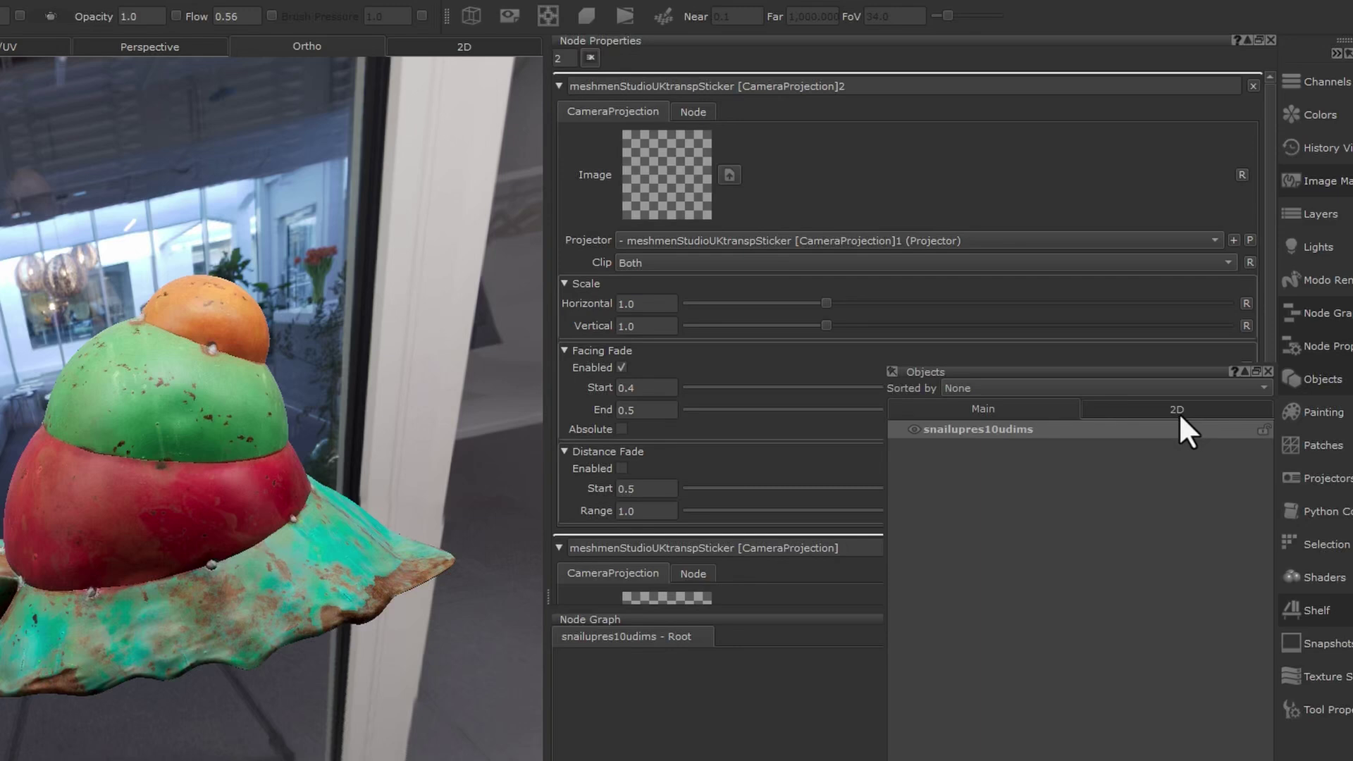
Close the Objects palette, look at the 2D paint view, and return to the Ortho view.
click(1269, 370)
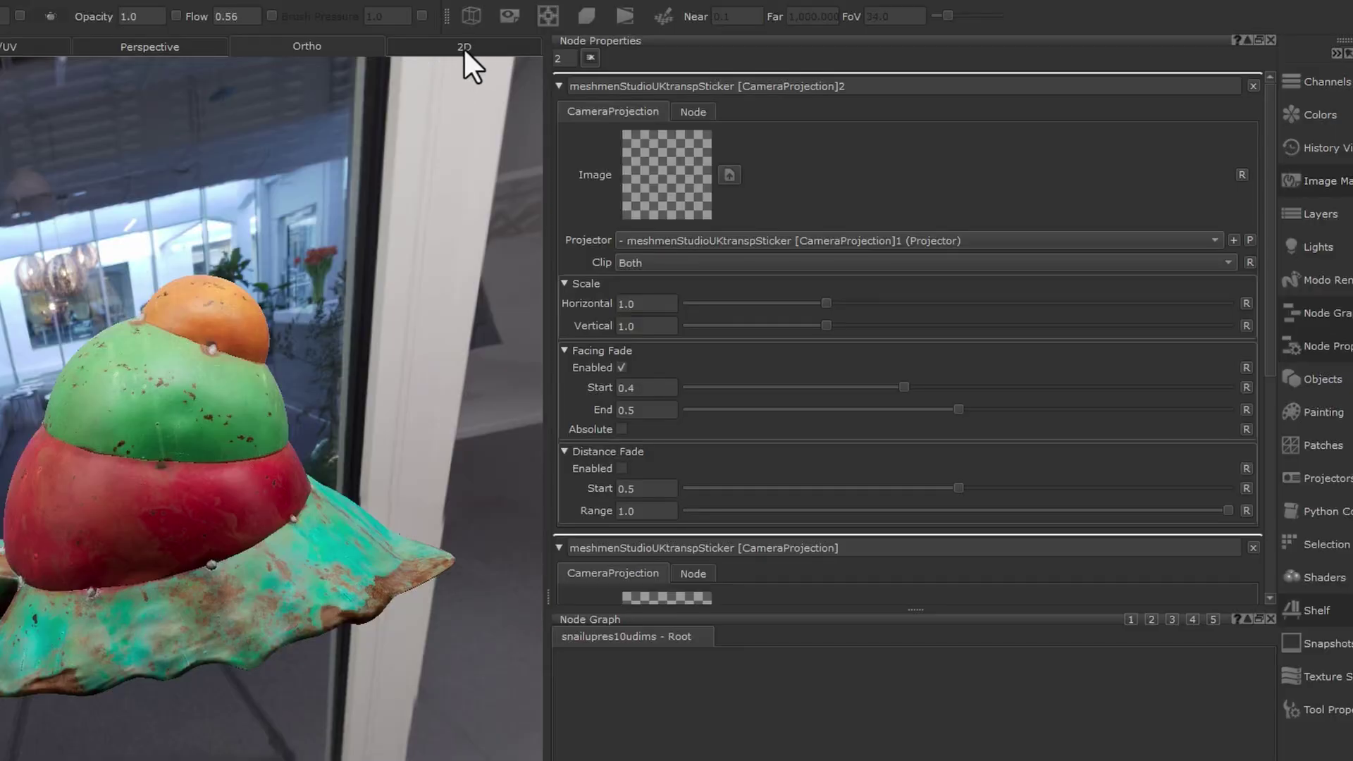
click(465, 48)
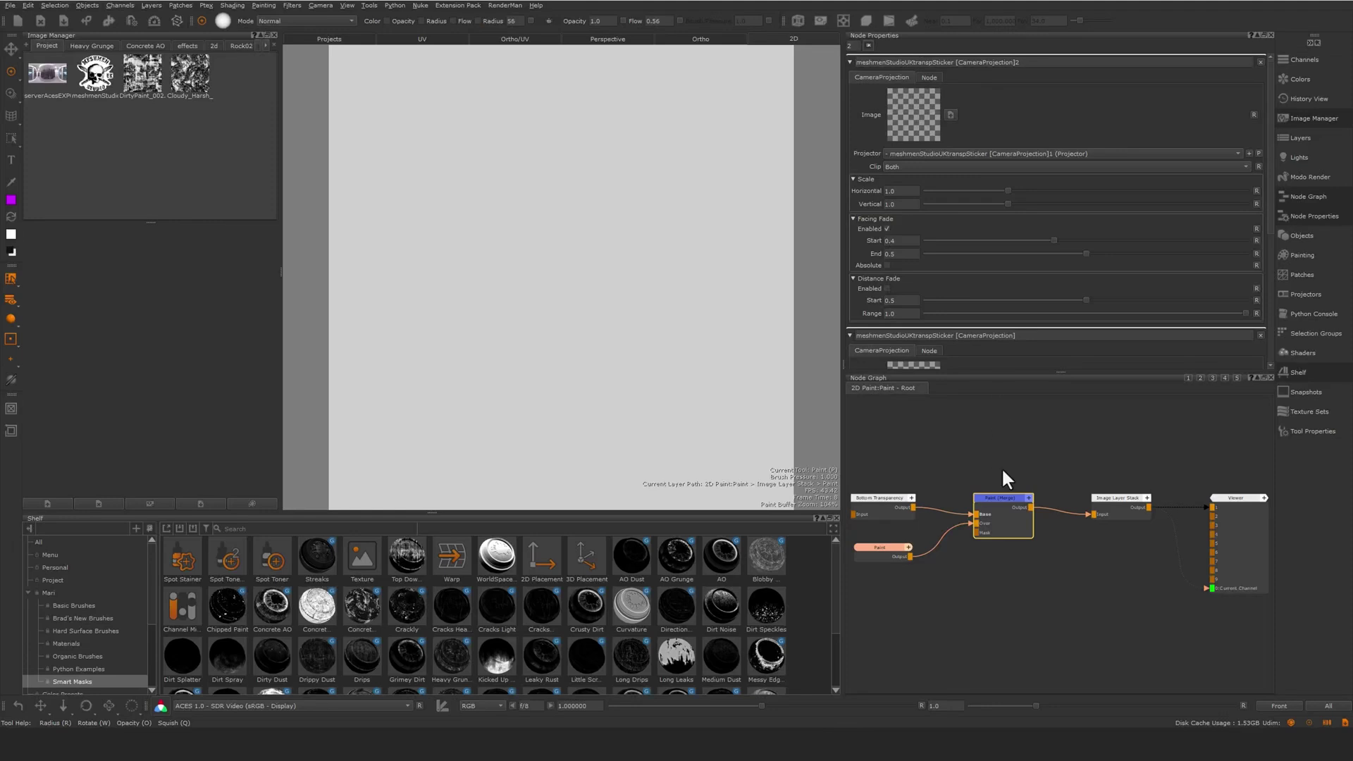
click(704, 40)
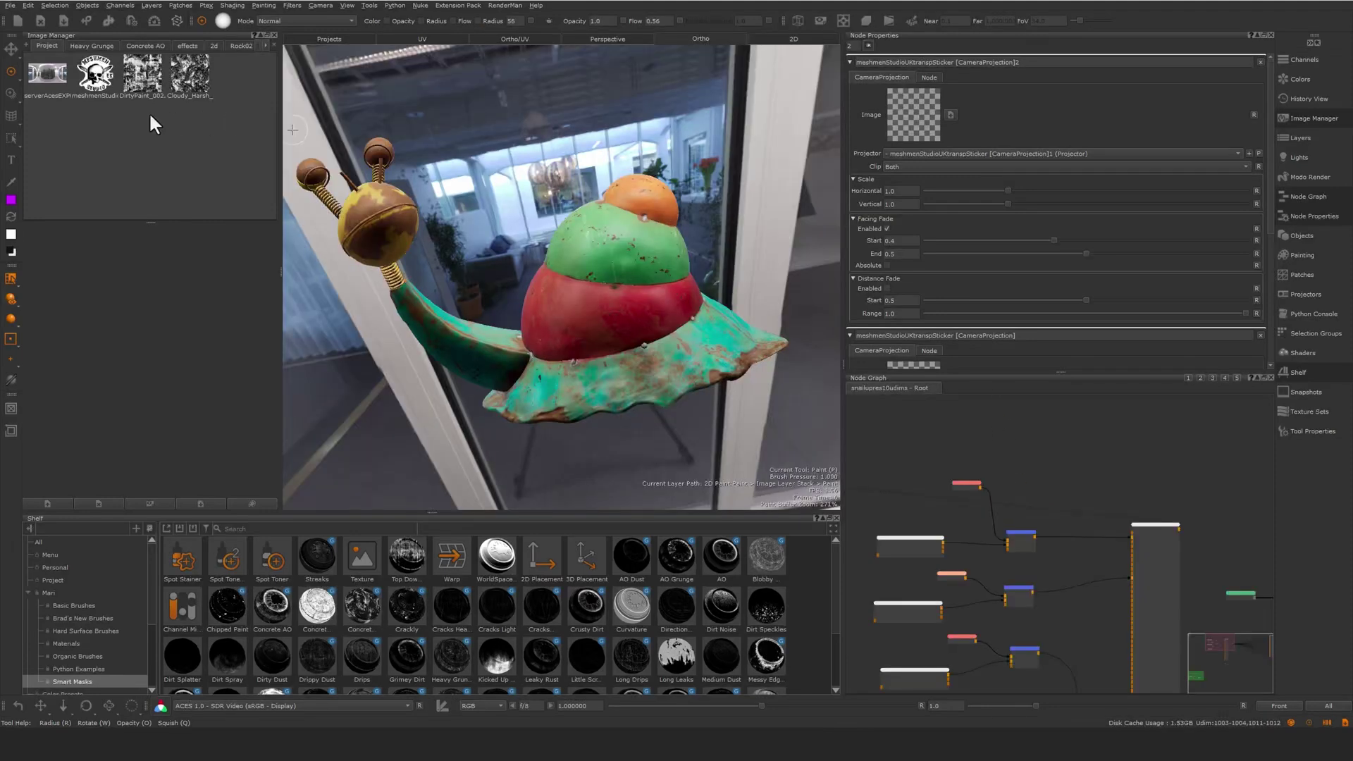
Send the meshmenStudioUKtranspSticker image from the Image Manager to 2D Paint.
click(95, 83)
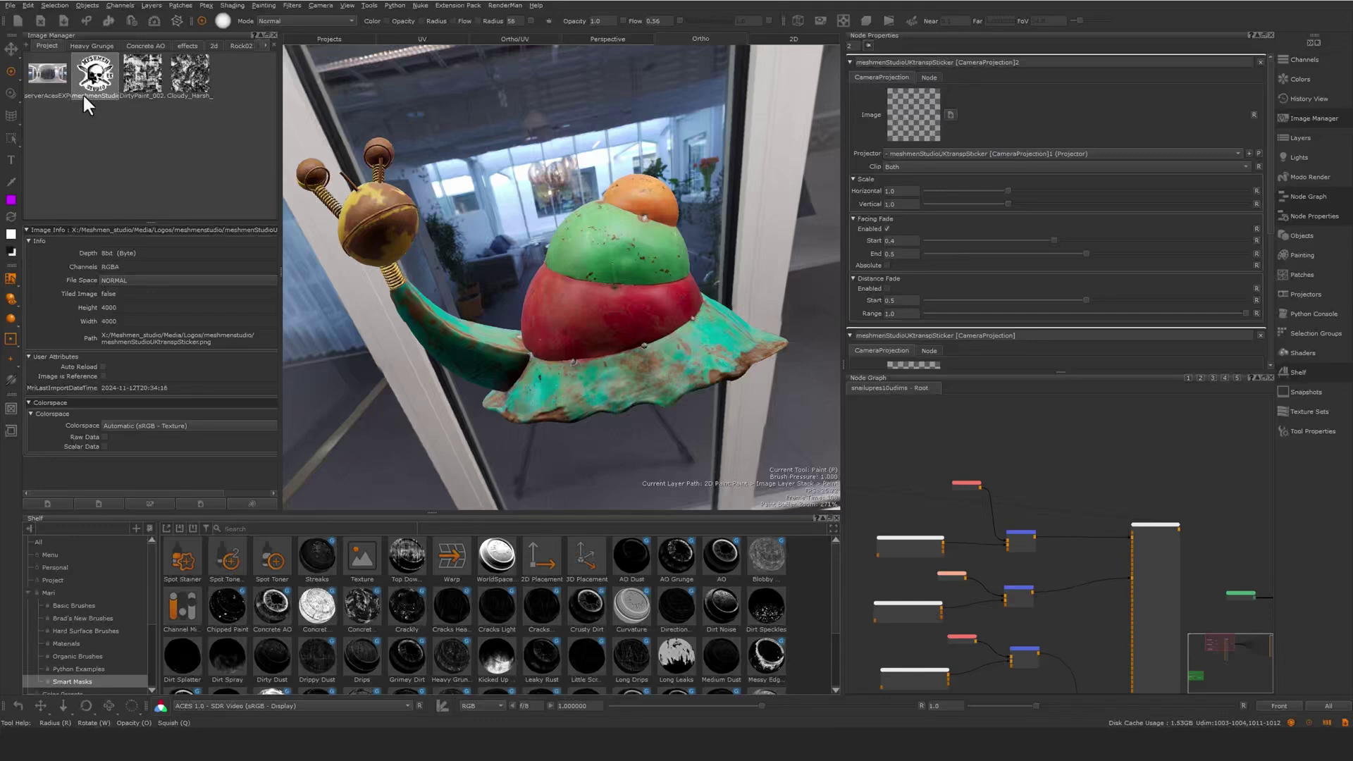
click(88, 79)
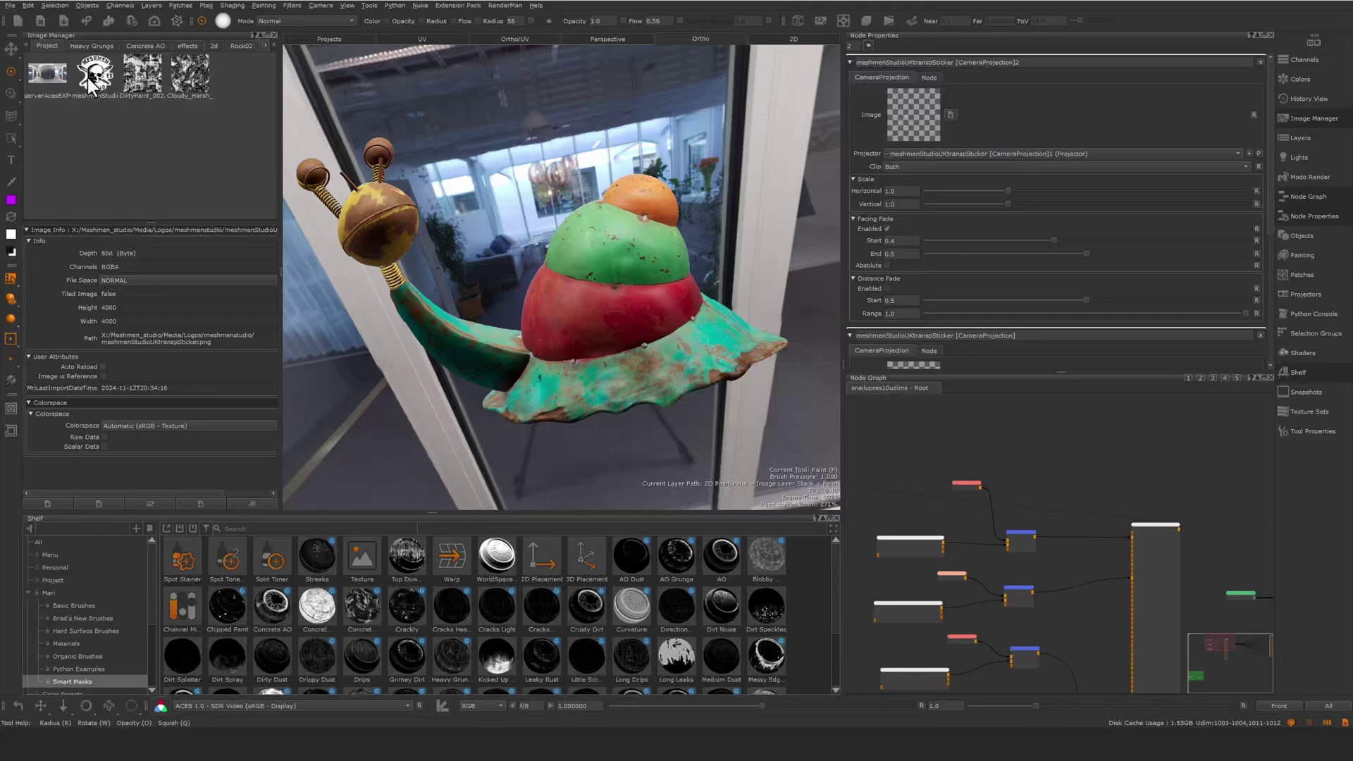
right_click(91, 82)
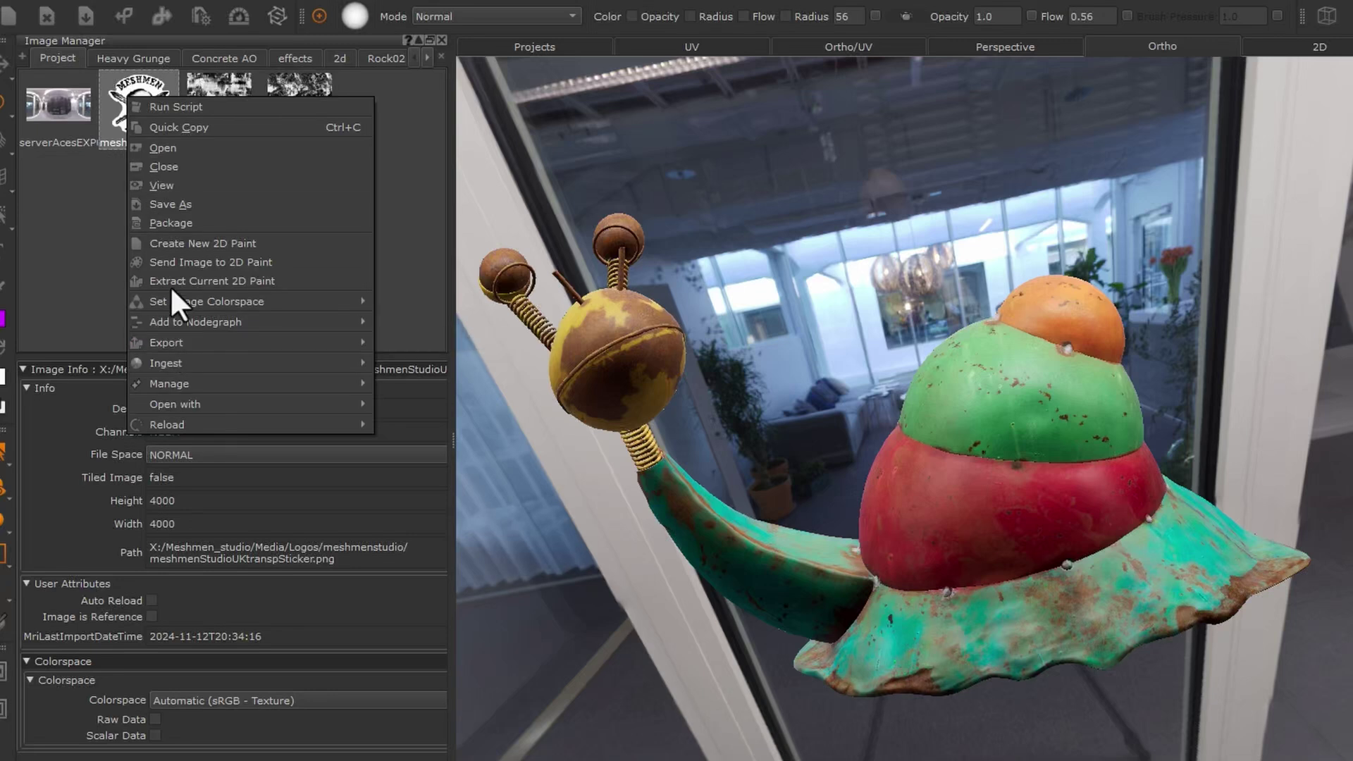
click(174, 262)
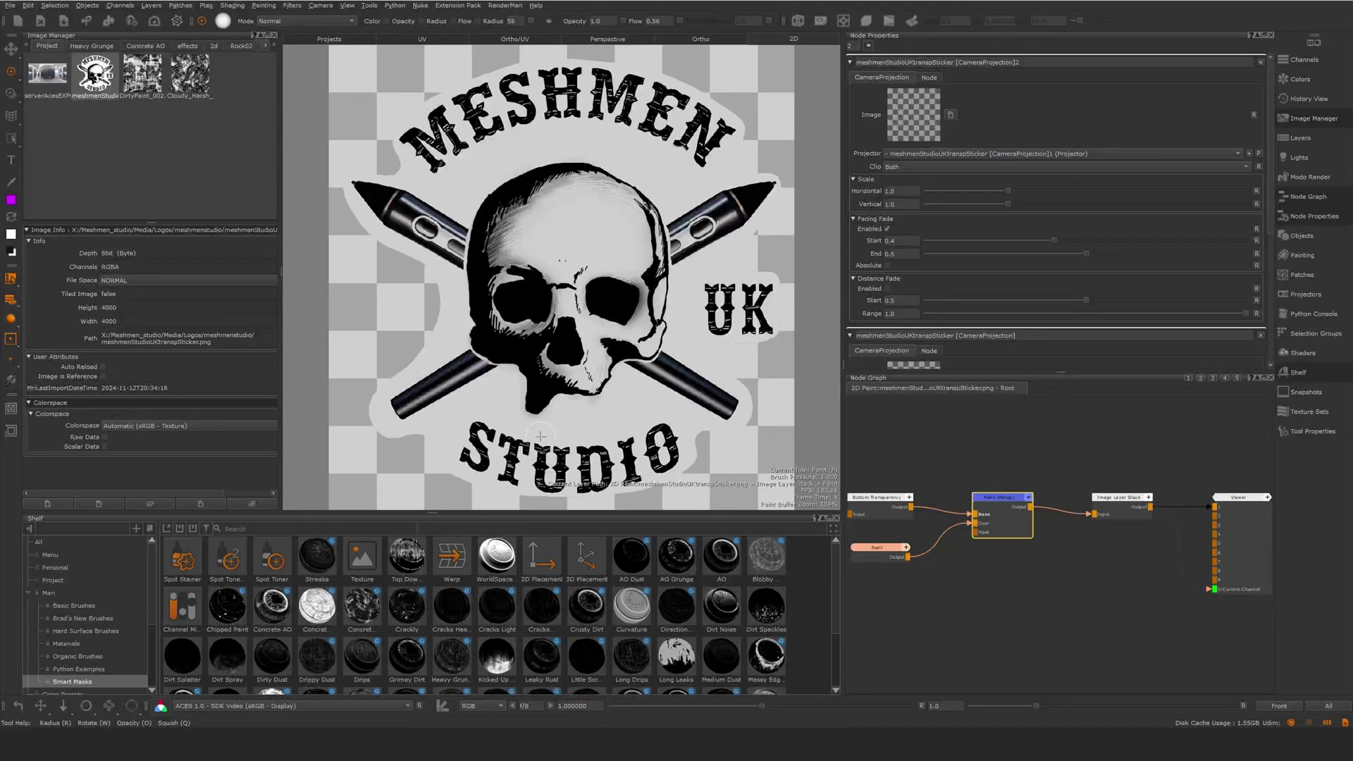
Insert a Grade node after the Paint (Merge) node in the 2D paint node graph.
click(991, 587)
middle_drag(1047, 437, 1090, 405)
drag(891, 425, 1062, 544)
drag(1046, 491, 991, 487)
click(978, 558)
click(992, 482)
key(Tab)
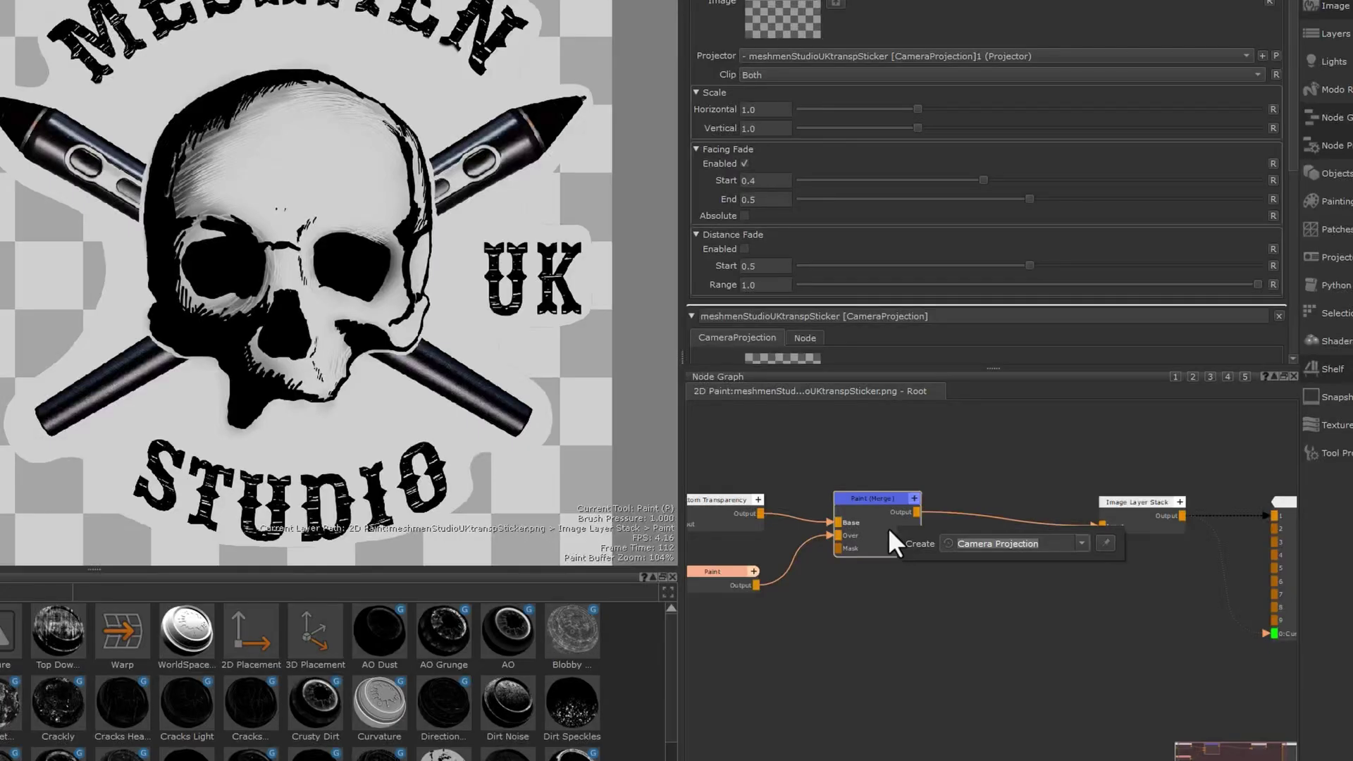
text(grade)
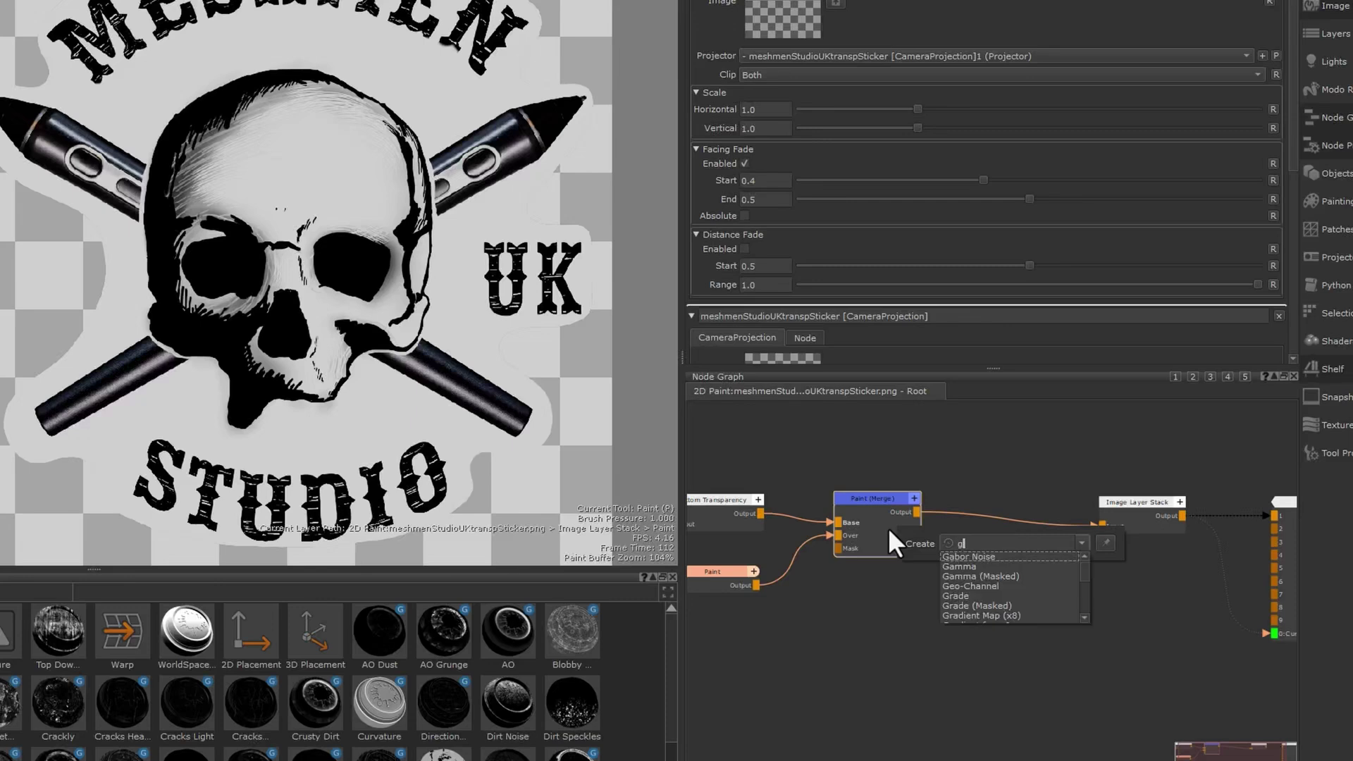
key(Return)
Set the Grade node's Blackpoint to -0.074 and its Whitepoint to 1.285 to lift the logo's blacks and dim its whites.
drag(1069, 89, 1025, 101)
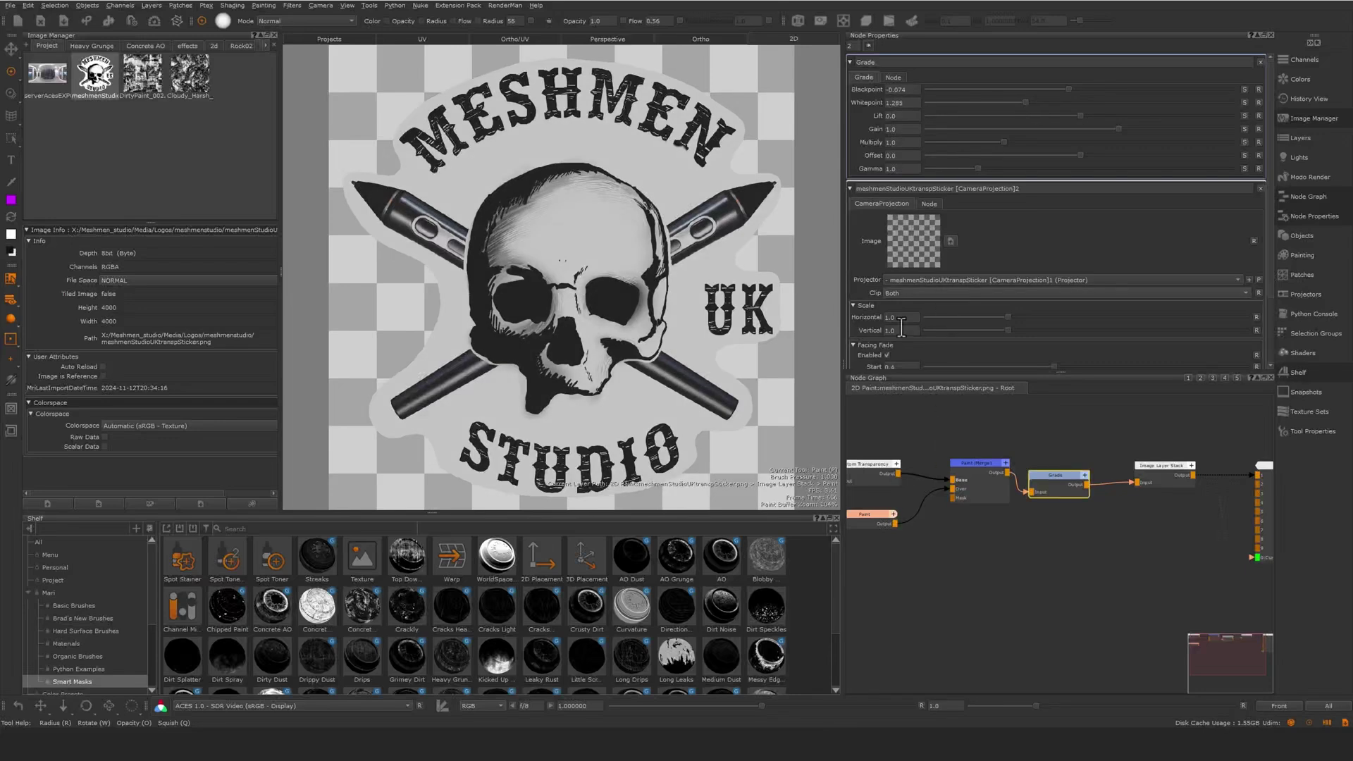
mouse_move(759, 705)
mouse_down()
mouse_move(830, 705)
mouse_move(648, 705)
mouse_up()
click(1054, 507)
click(1054, 485)
click(1042, 527)
click(1058, 485)
drag(1058, 485, 1059, 489)
middle_drag(1017, 538, 981, 536)
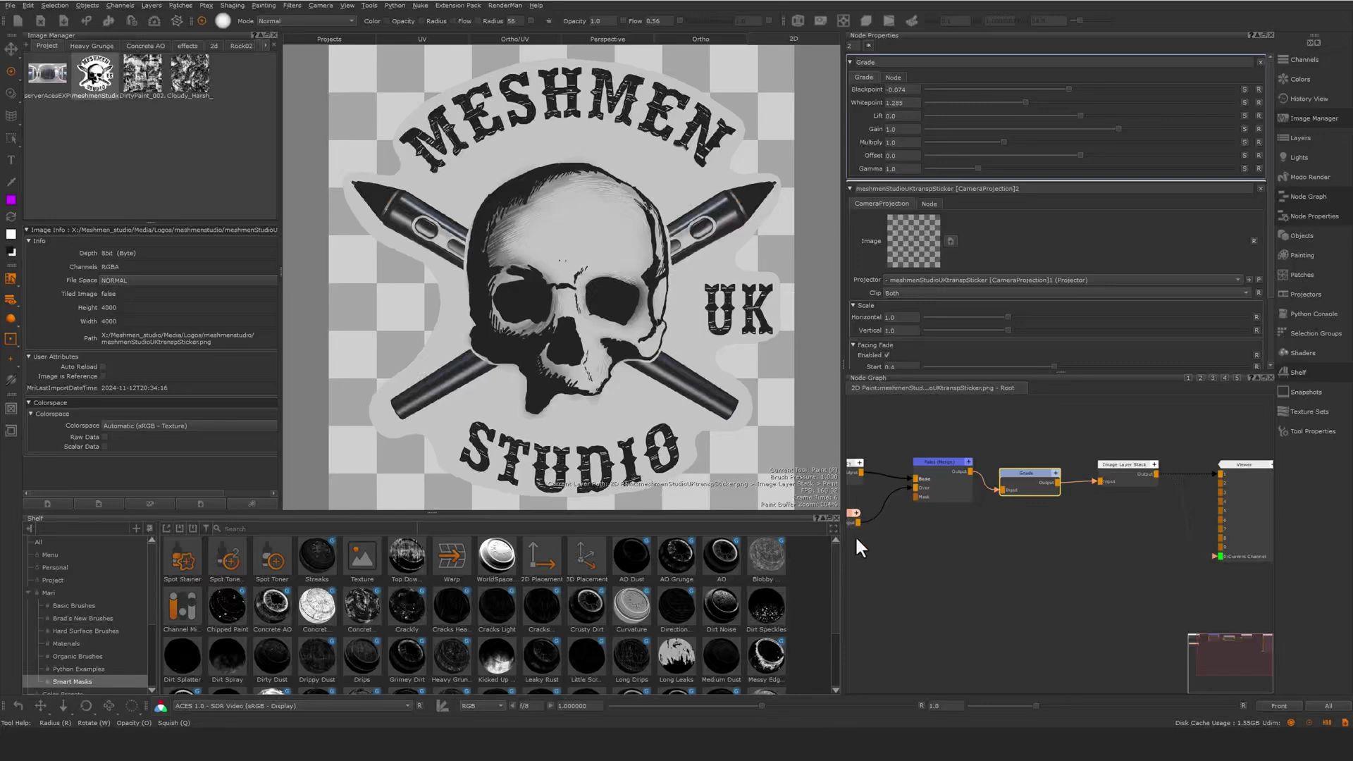
middle_drag(1002, 562, 976, 528)
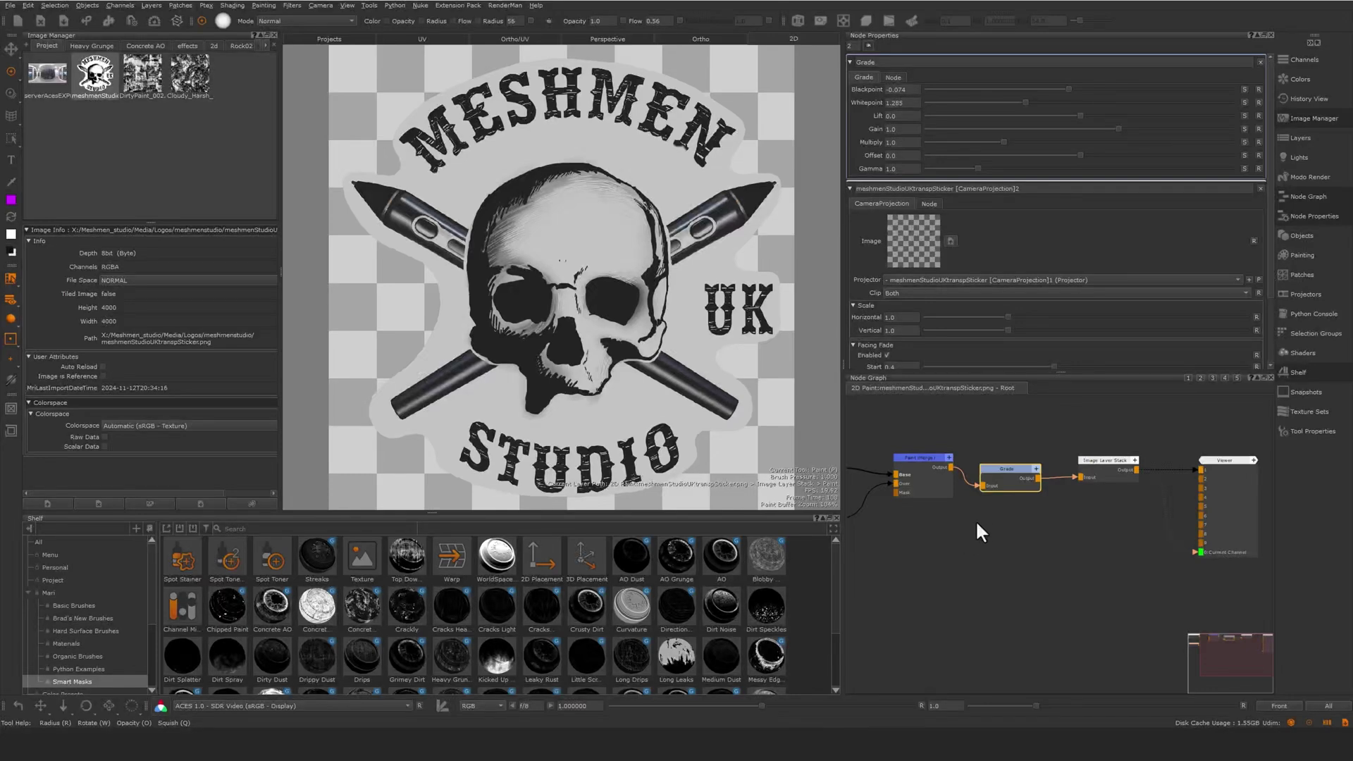
right_click(975, 518)
mouse_move(1002, 694)
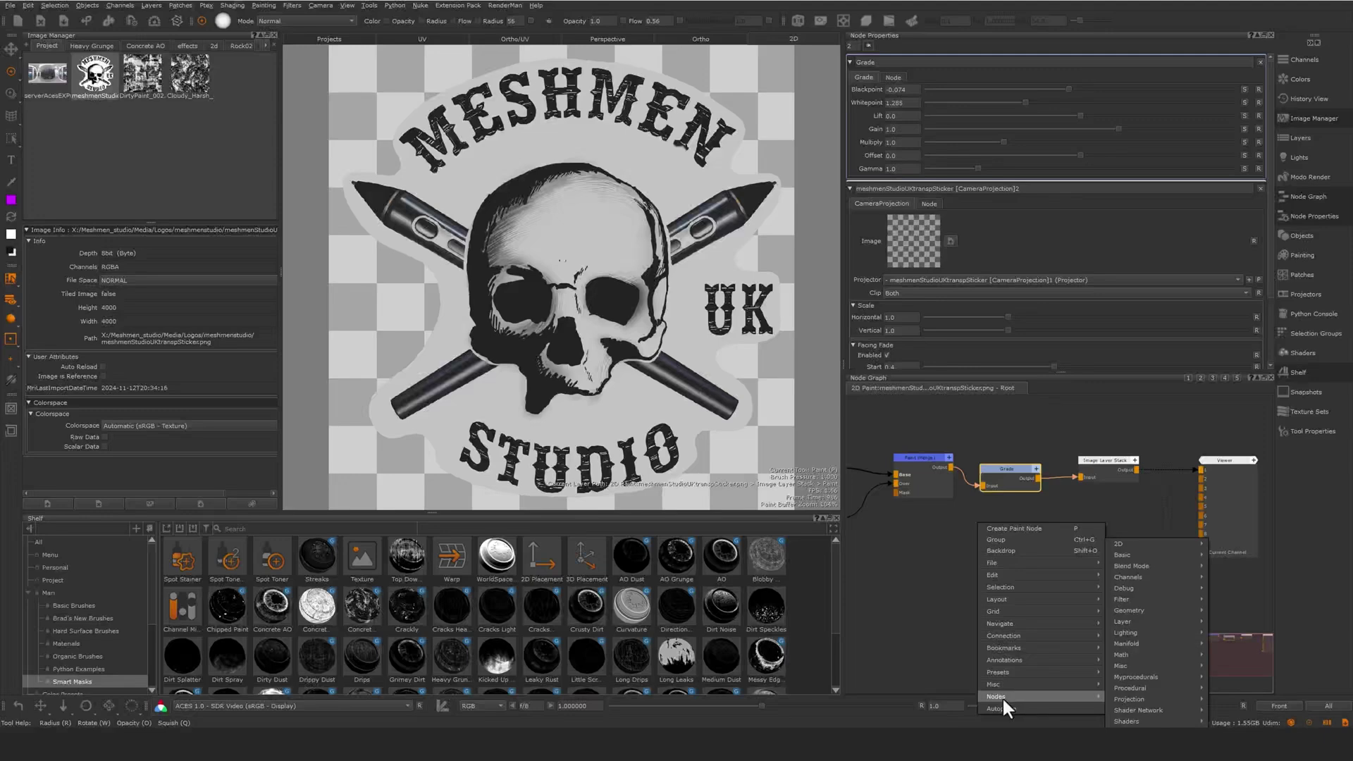
mouse_move(1130, 536)
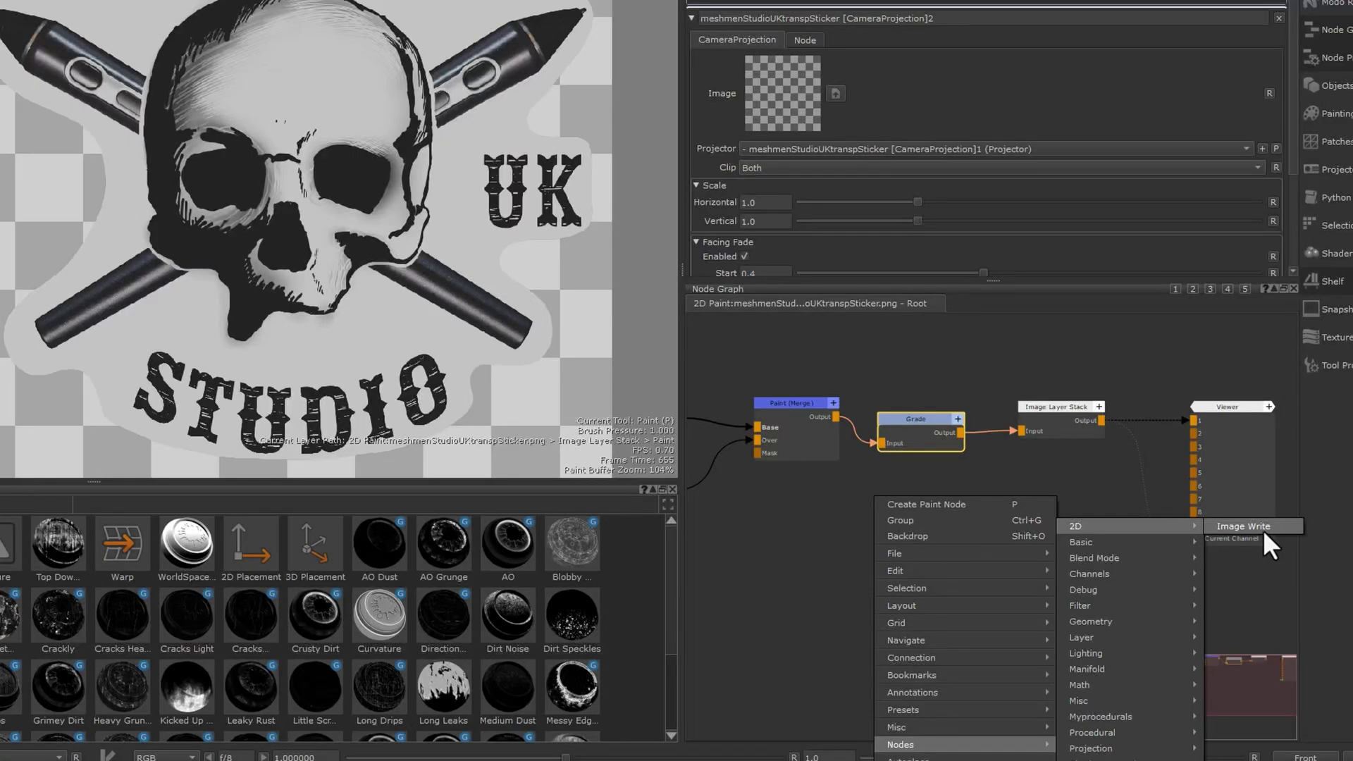
click(1003, 484)
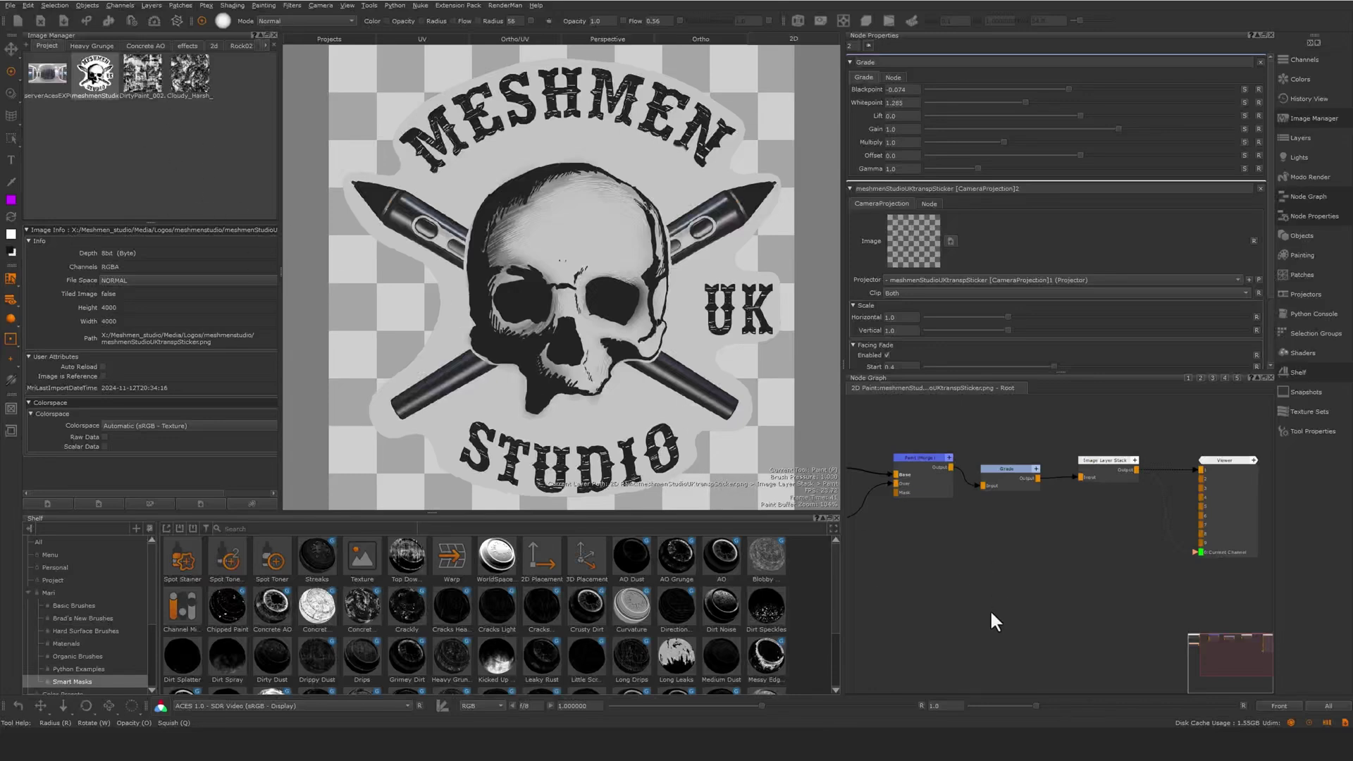
Add an Image Write node below the Image Layer Stack node and open its properties.
right_click(979, 556)
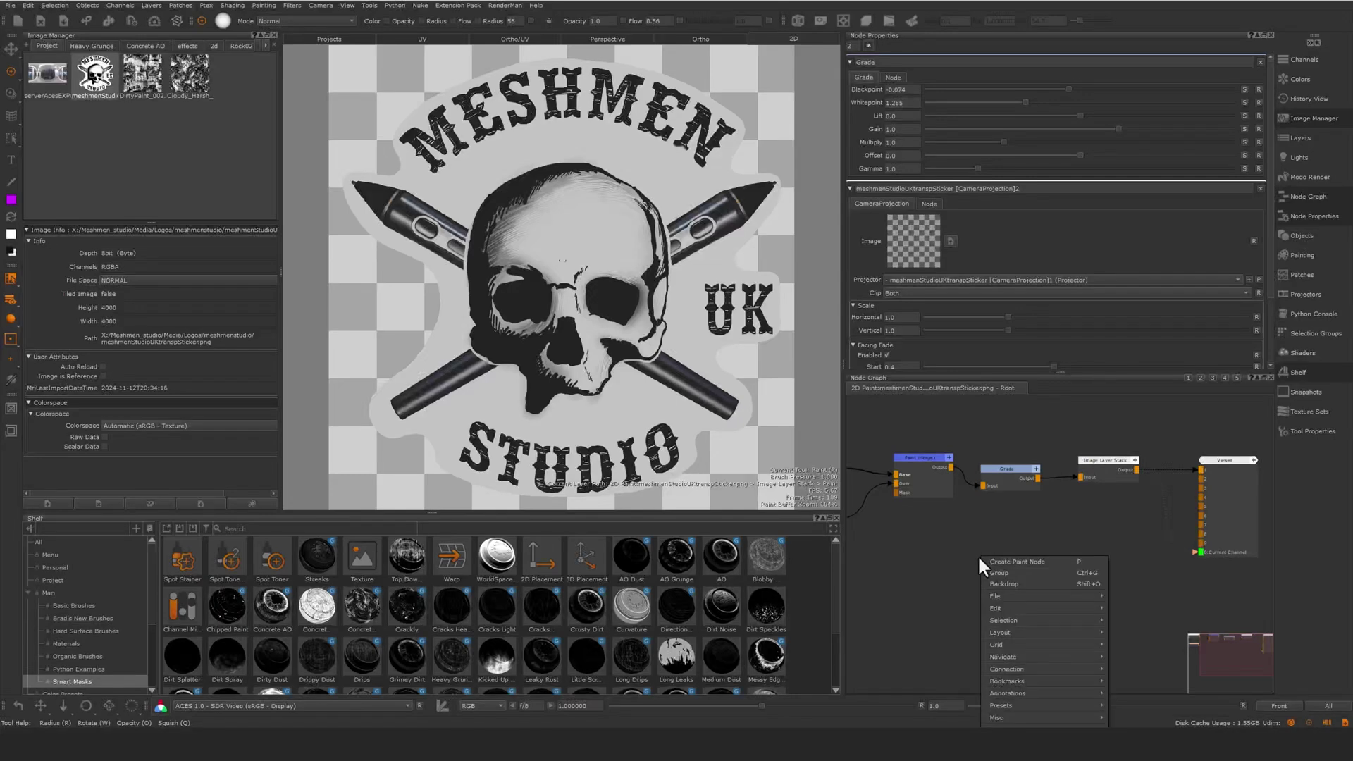
mouse_move(1042, 725)
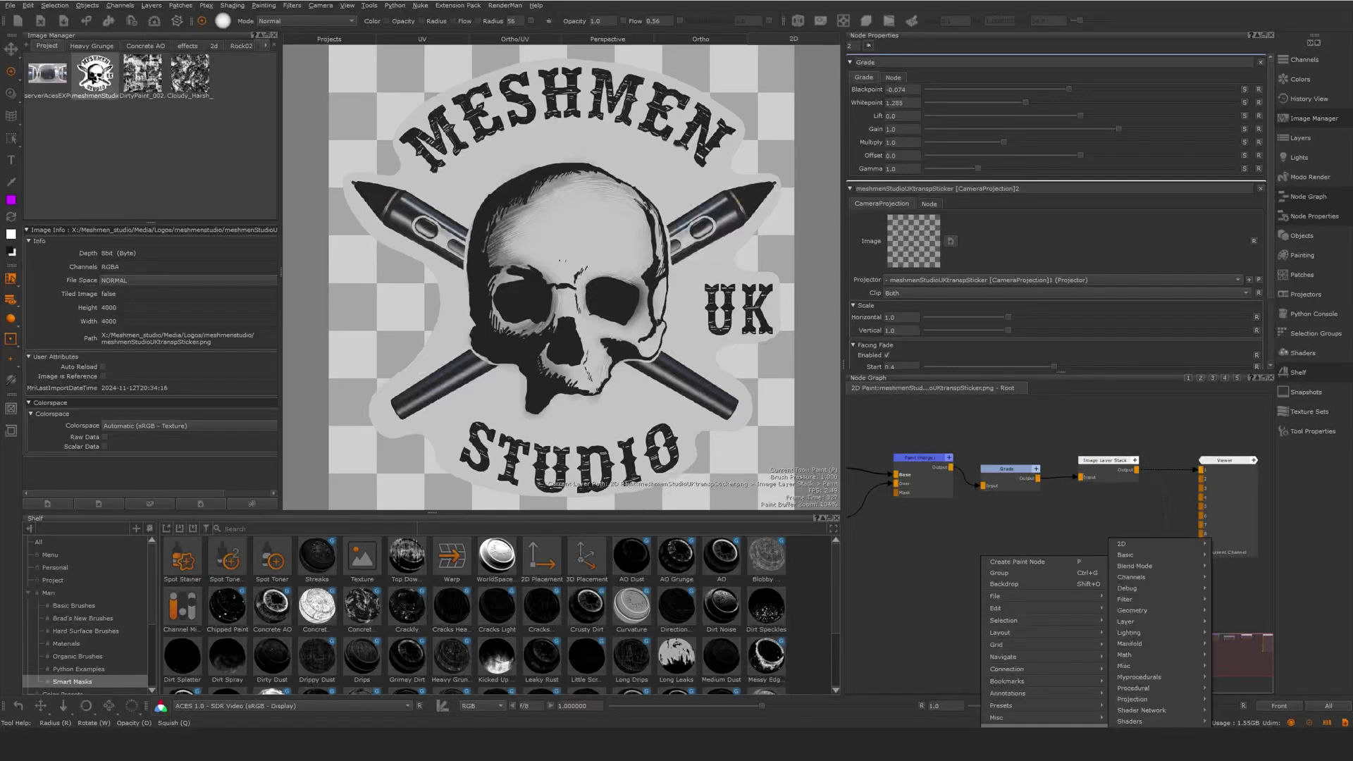
mouse_move(1167, 545)
click(1240, 544)
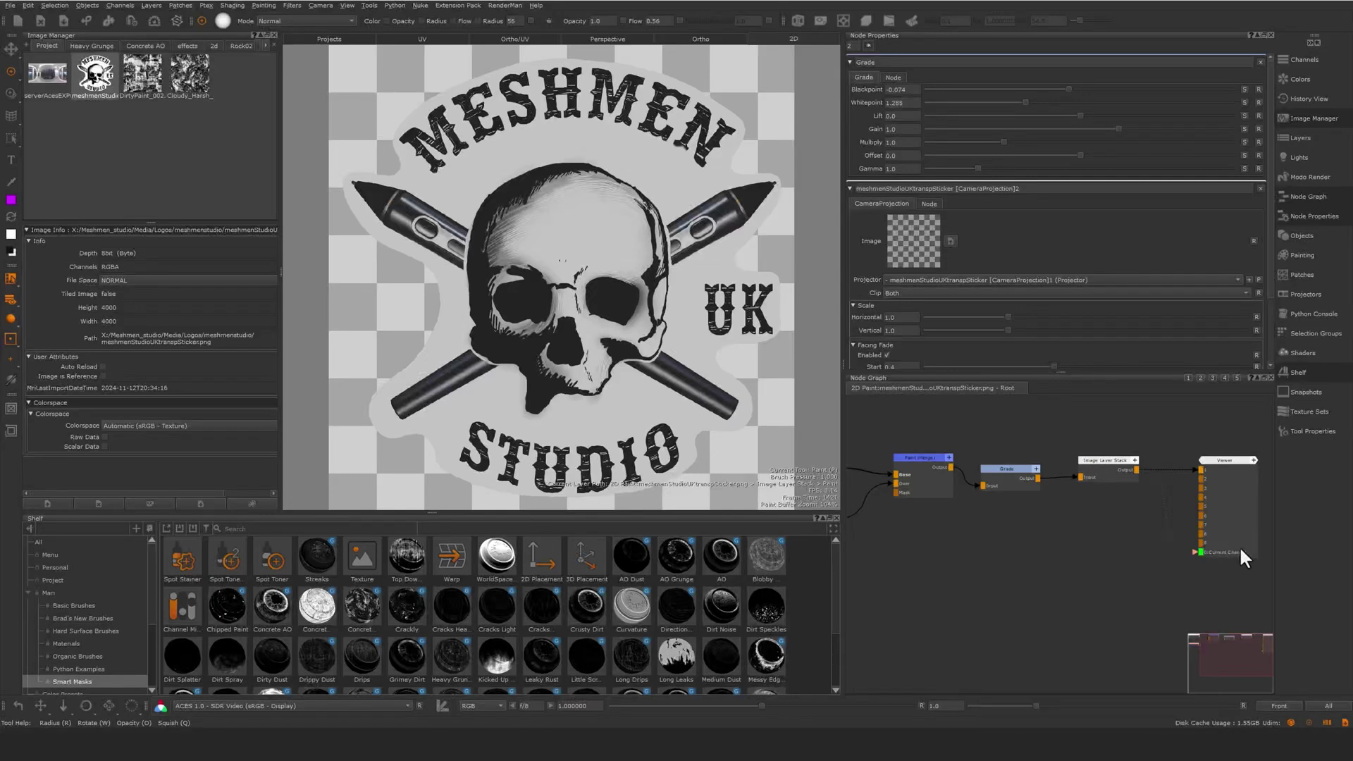
drag(1025, 558, 1114, 530)
double_click(1113, 527)
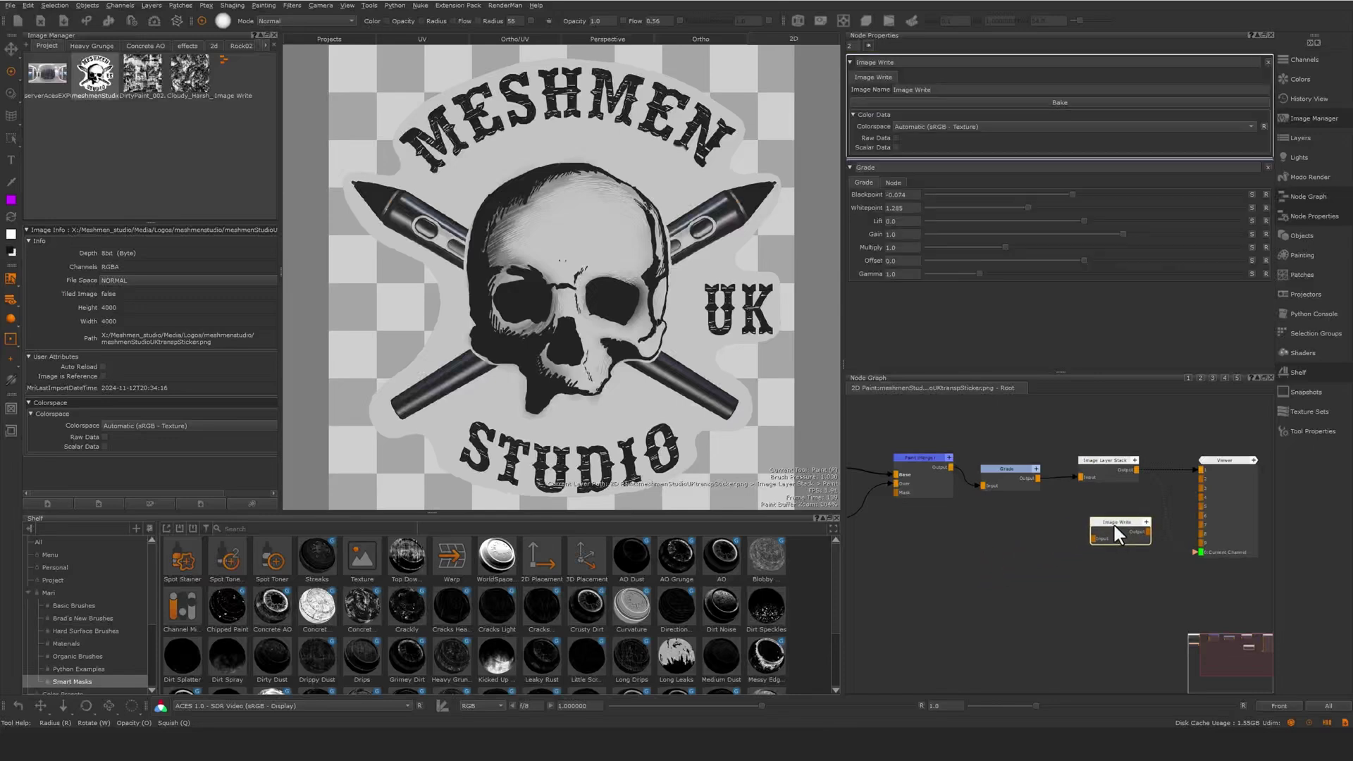
Bake the Grade node's output through the Image Write node to an image named decal_col.
click(857, 87)
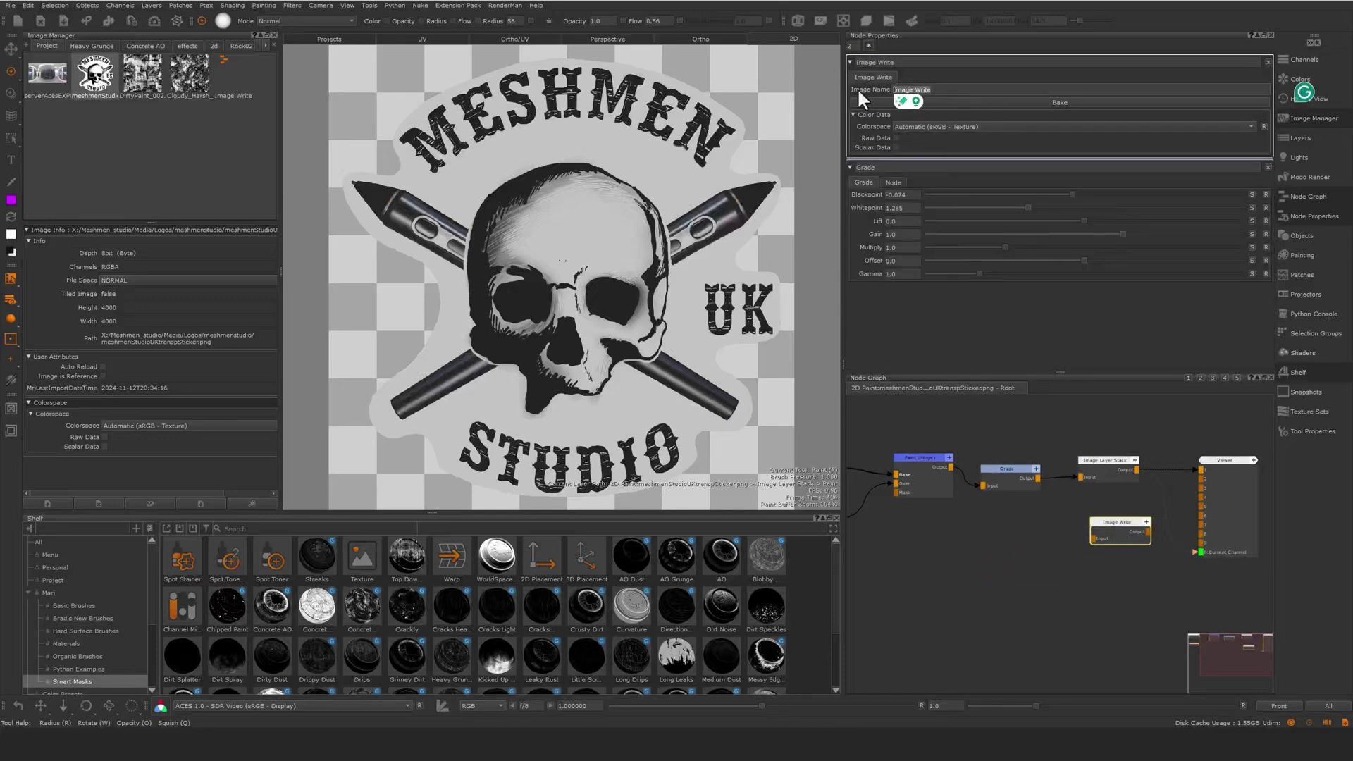
text(COL)
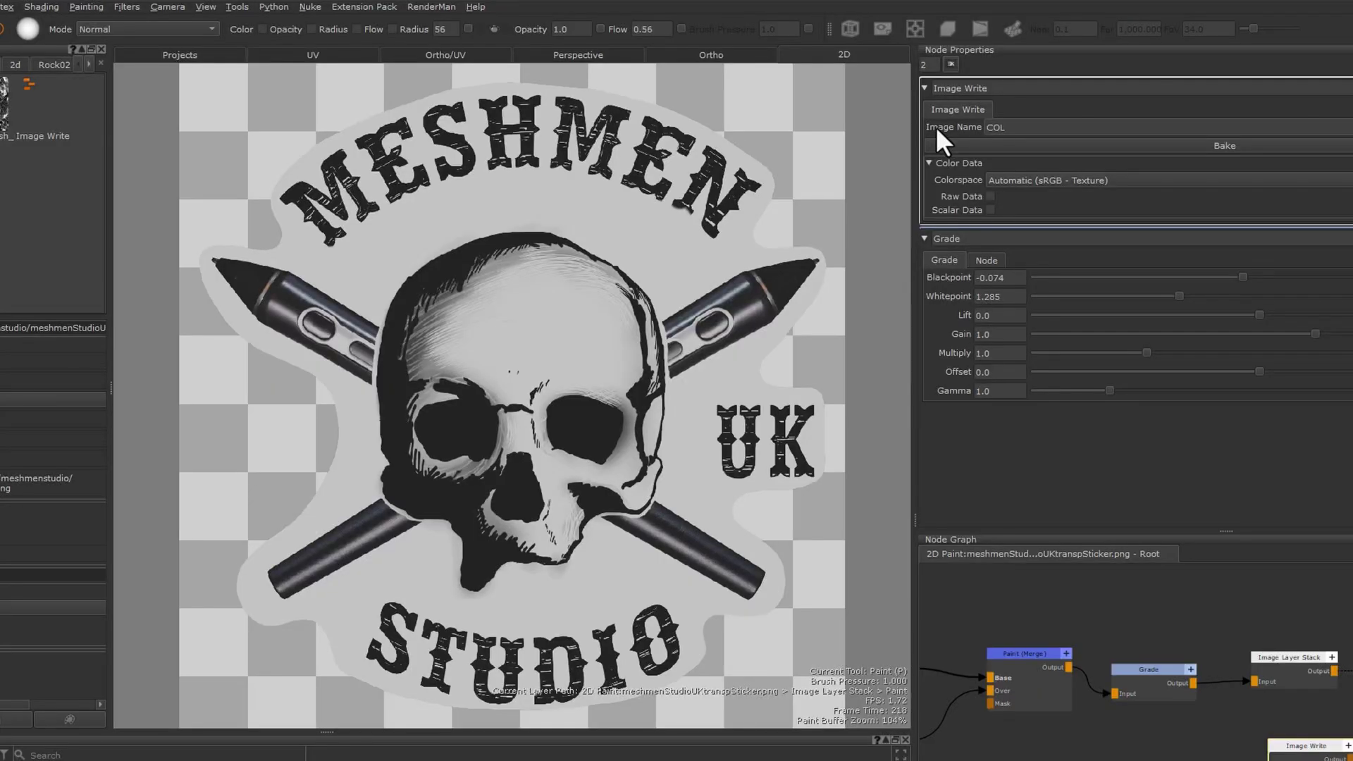
key(BackSpace)
key(BackSpace)
key(BackSpace)
text(decal_col)
key(Return)
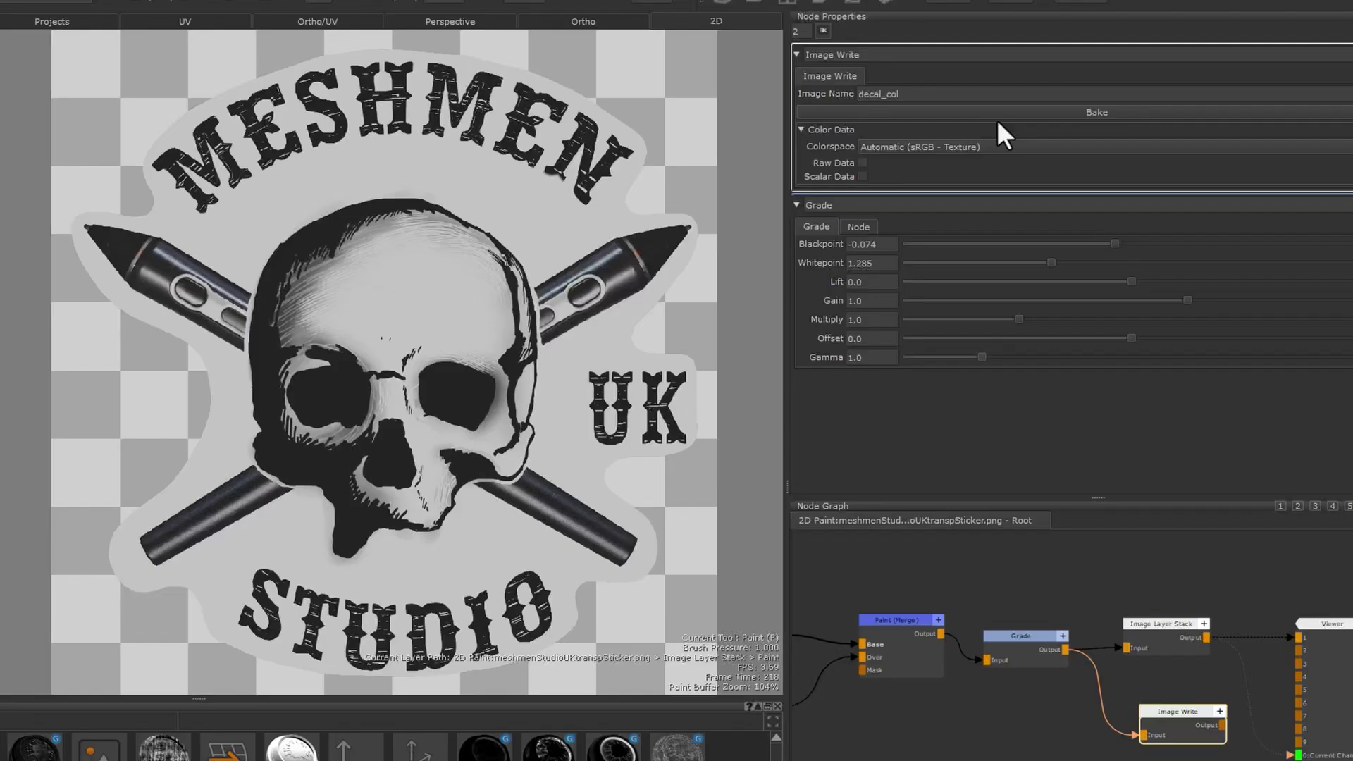
click(1099, 115)
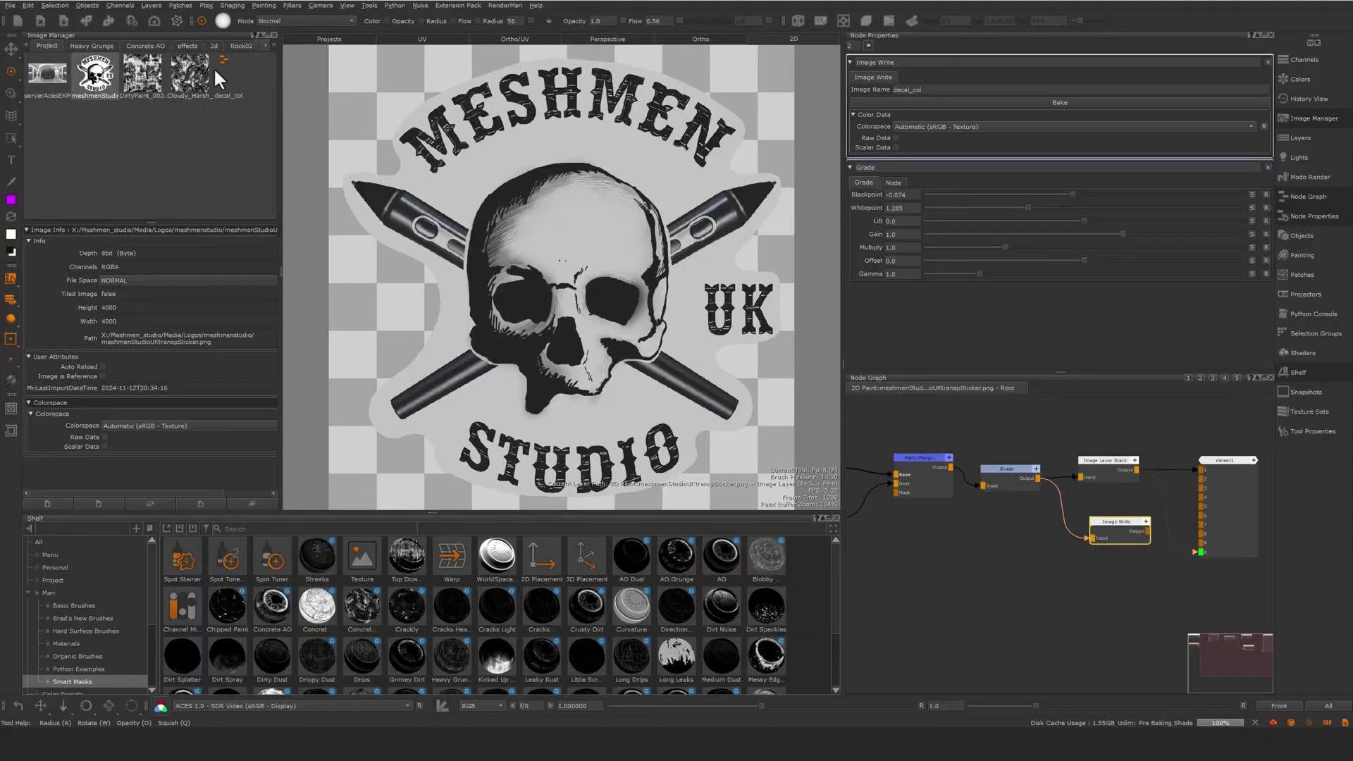
Connect the viewer to the Paint node to display its ungraded output.
mouse_move(1004, 583)
middle_down()
mouse_move(985, 569)
mouse_move(1023, 582)
mouse_move(994, 570)
mouse_move(1004, 557)
mouse_move(1020, 567)
middle_up()
click(1026, 563)
scroll(1026, 564, down, 1)
click(886, 489)
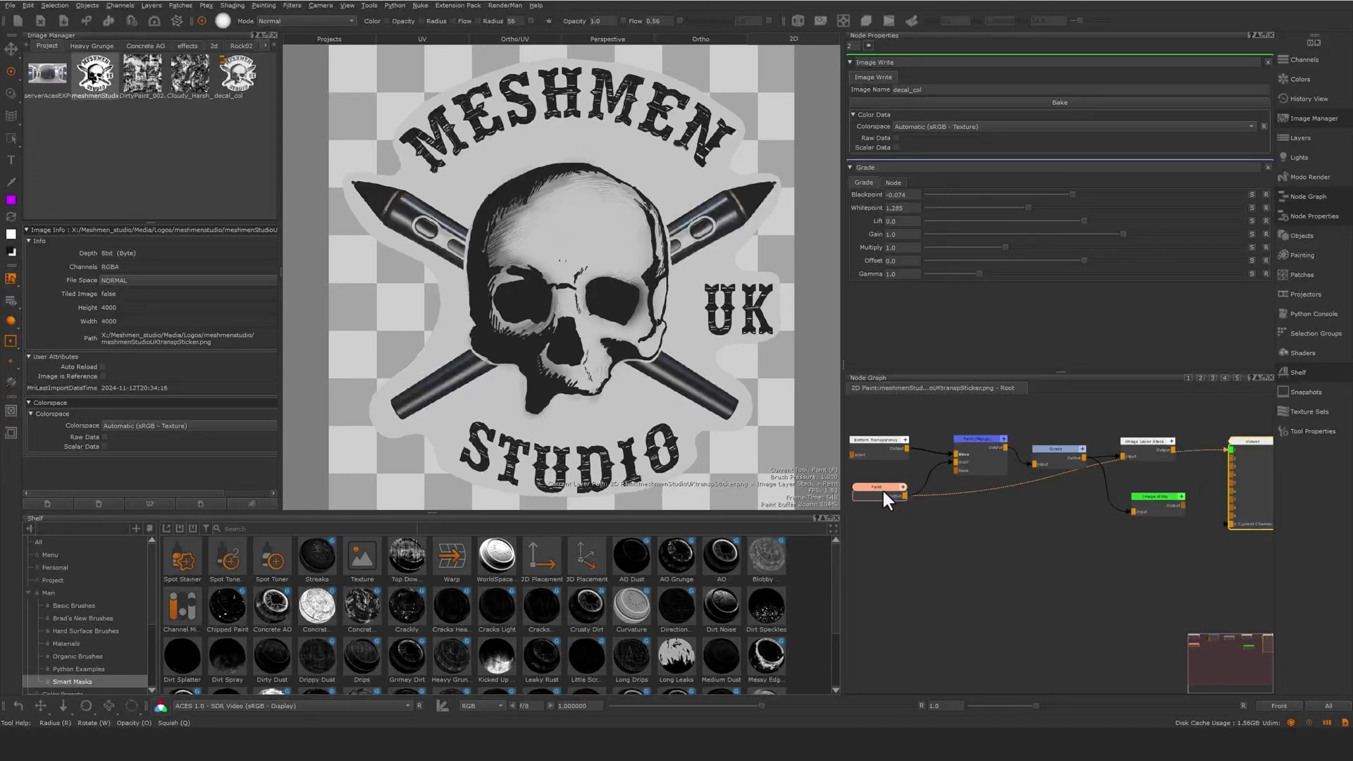
Add a Vector Split node in the empty area below the existing nodes.
click(970, 586)
key(Tab)
text(Grade)
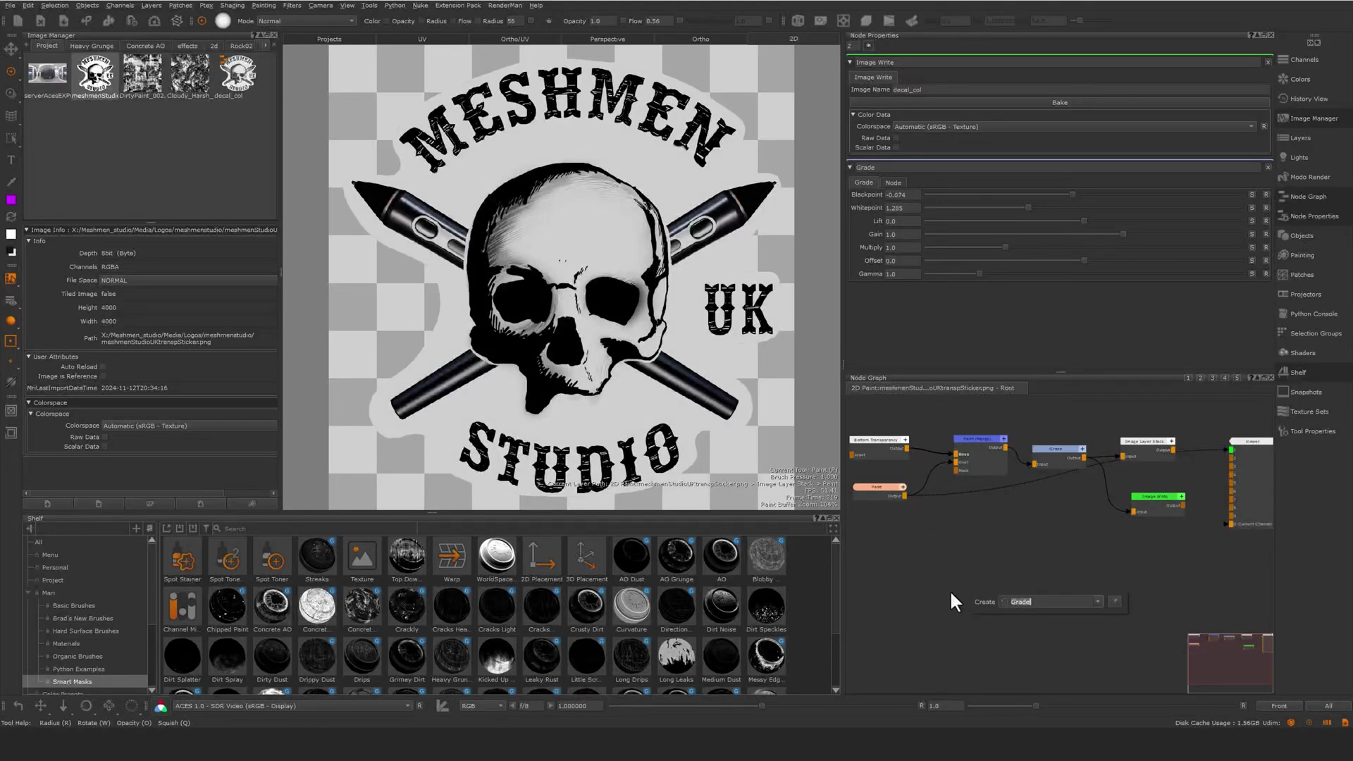
text(vec)
key(Down)
key(Down)
key(Down)
key(Down)
key(Return)
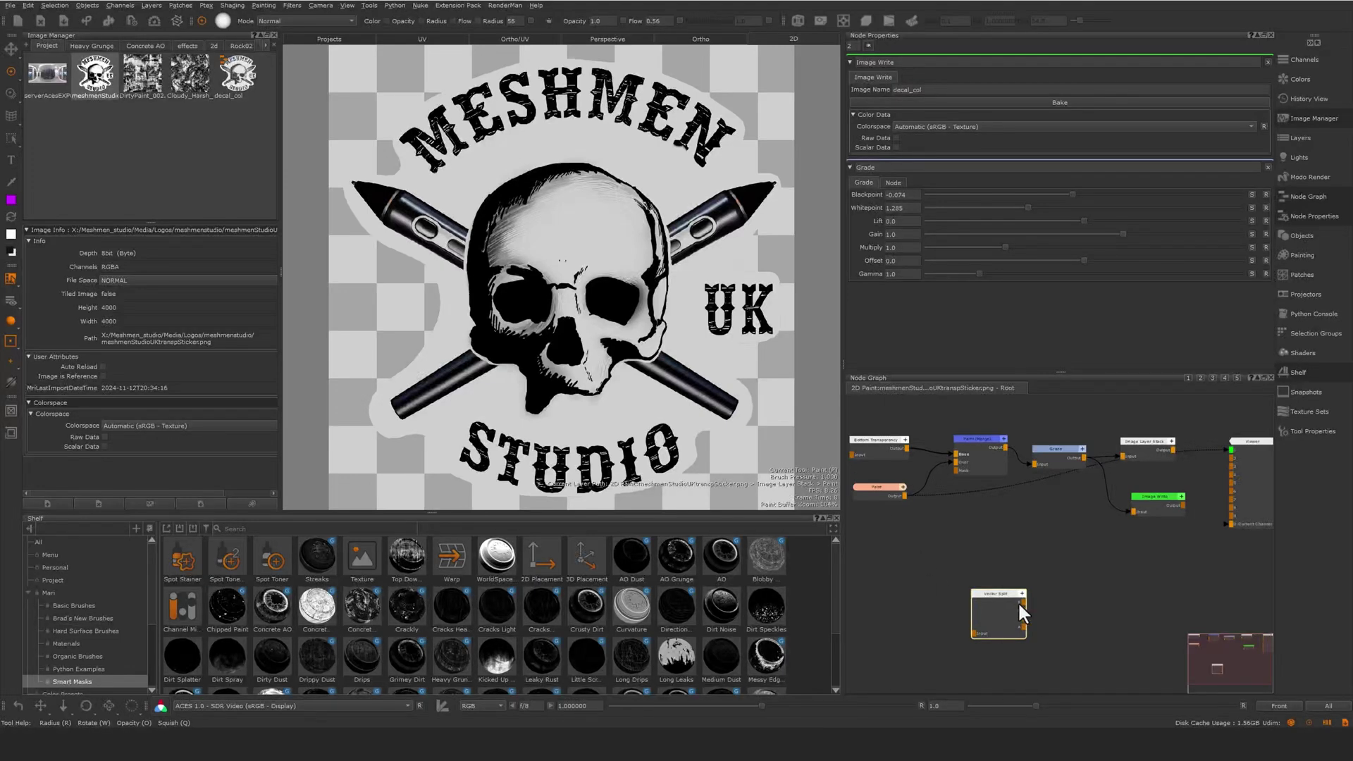
Reposition the Vector Split node and connect the Paint node's output to its input.
drag(1017, 602, 1042, 592)
click(899, 494)
drag(904, 496, 996, 624)
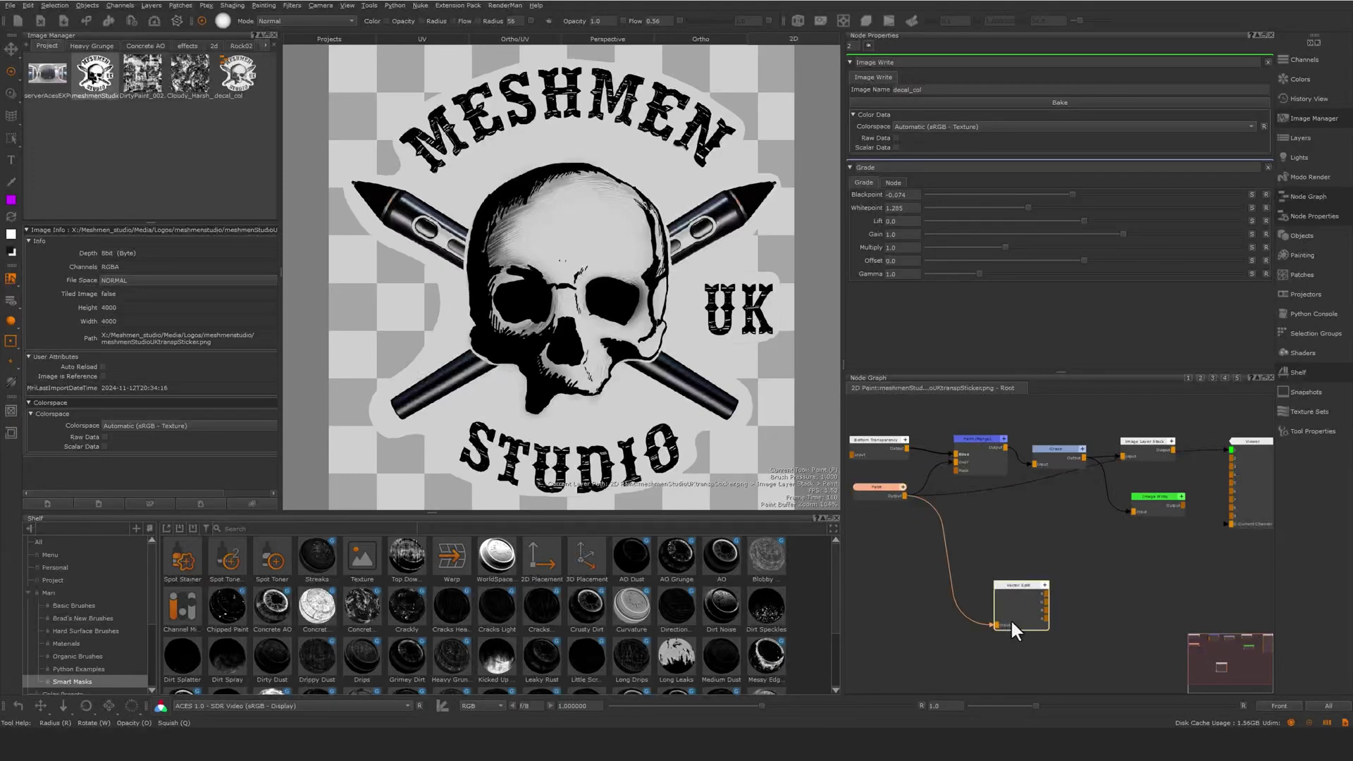
Add a Merge node beside the Vector Split node and feed the split's alpha output into the Merge mask.
key(m)
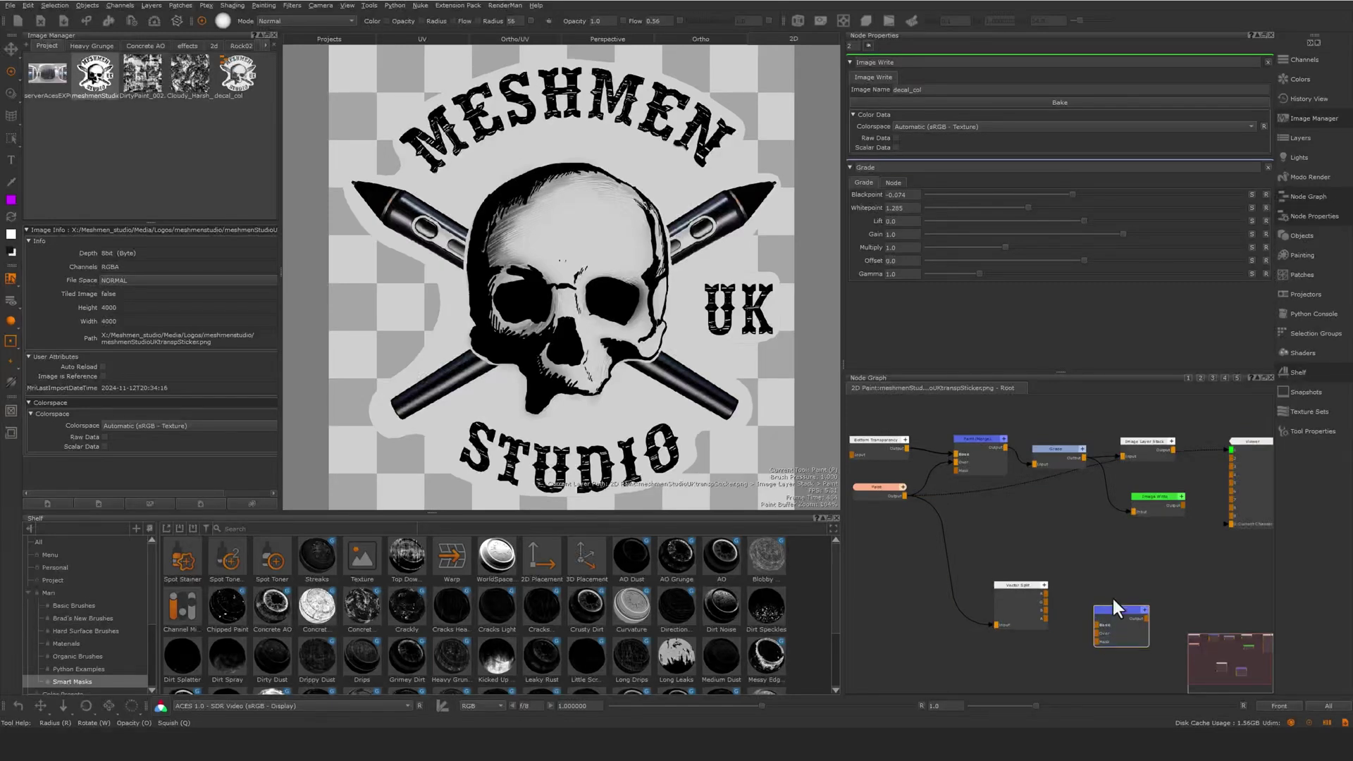
drag(1113, 607, 1117, 589)
drag(1043, 616, 1012, 604)
Add a Color node with a grey intensity of 0.3 and connect it to the Merge node's Over input.
key(Tab)
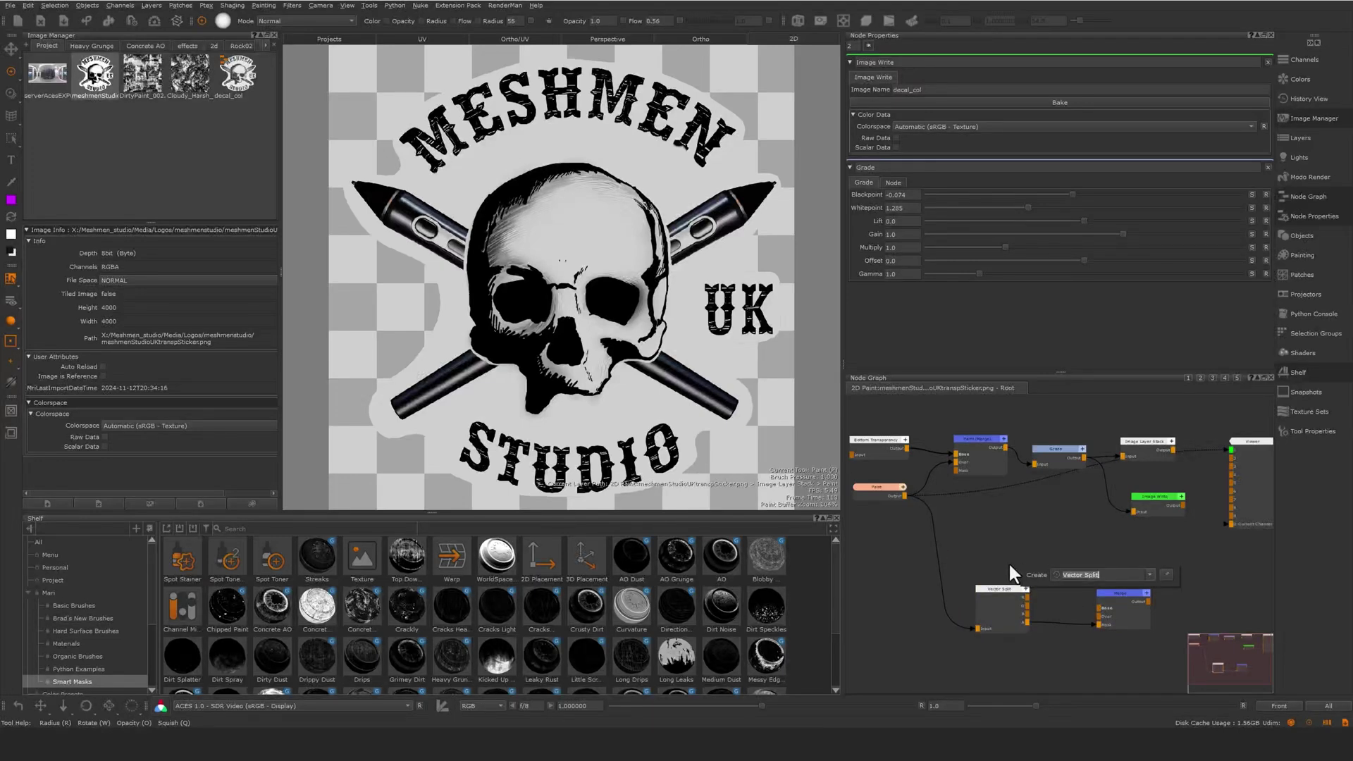
text(color)
key(Return)
drag(1055, 567, 1046, 561)
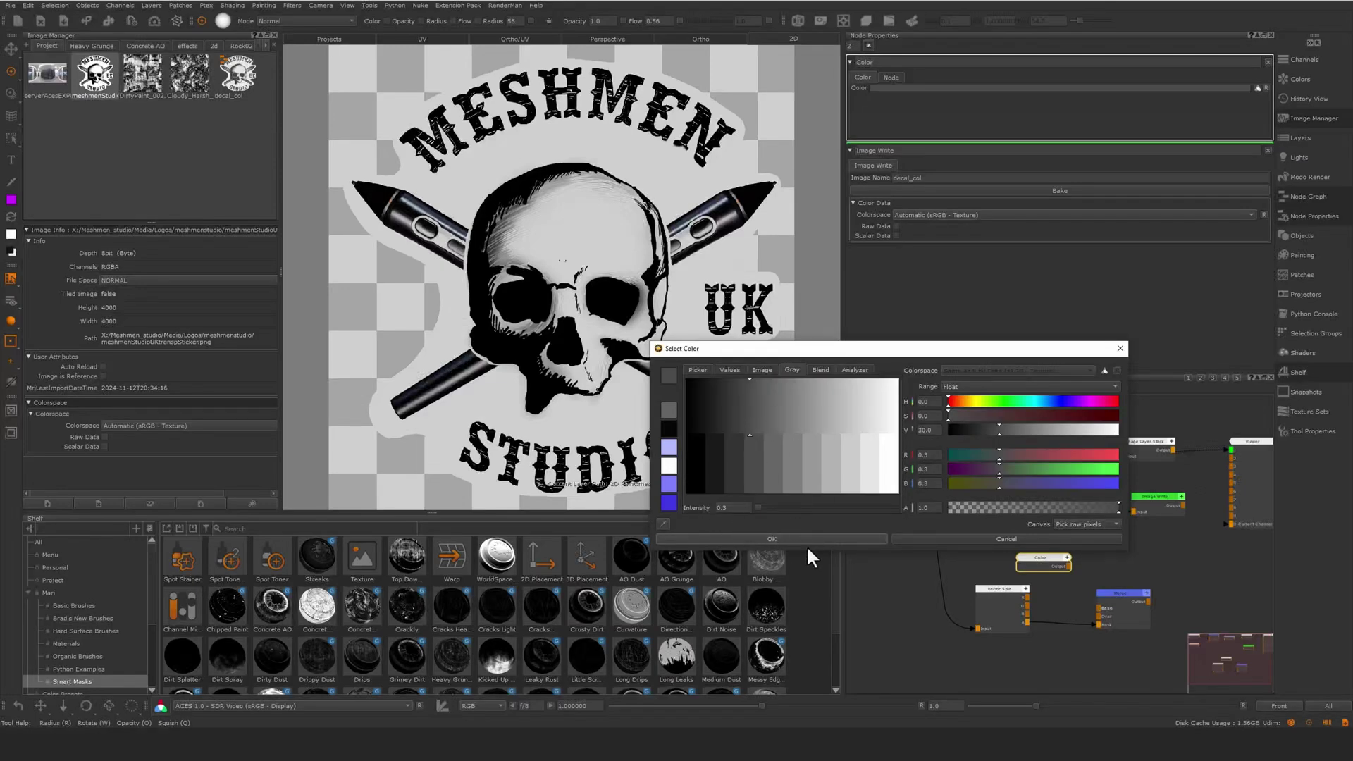
click(833, 540)
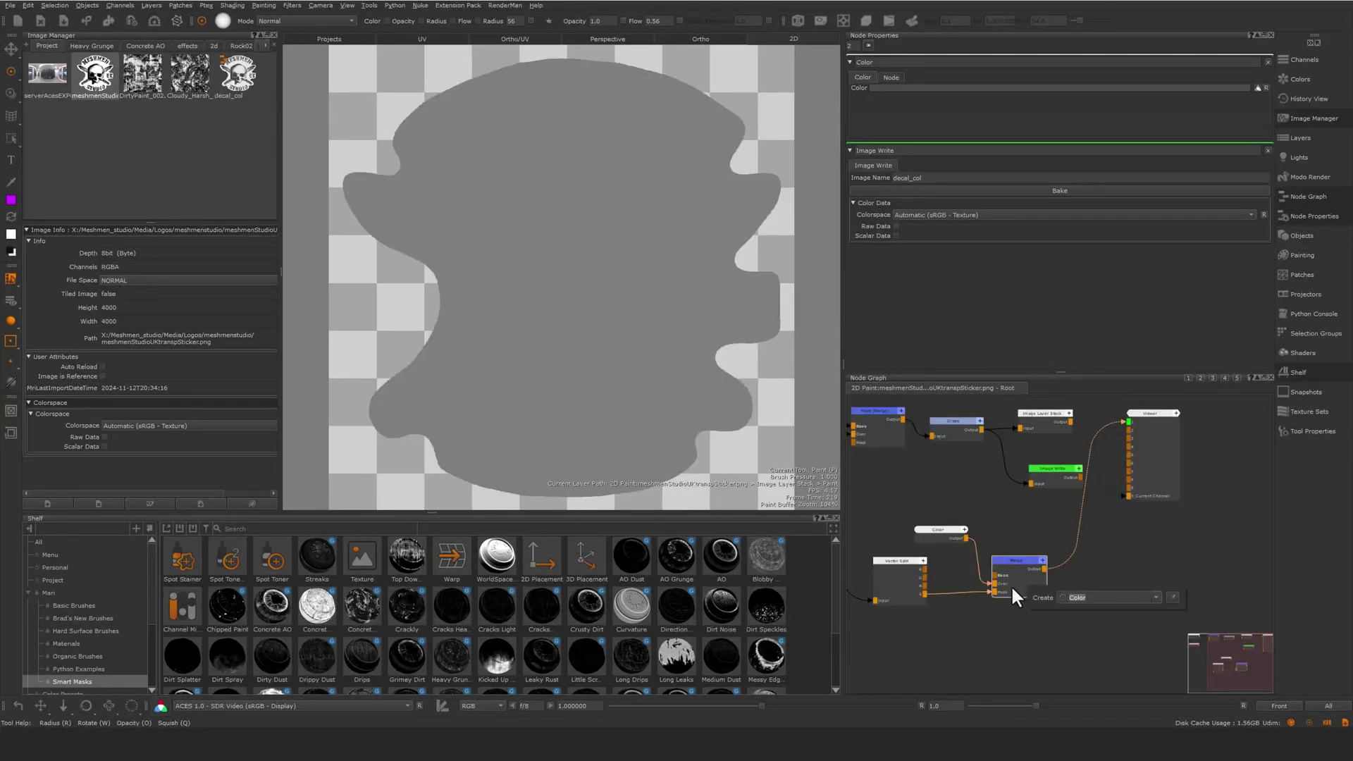
Bake the Merge output as scalar data through a new Image Write node to an image named decal_specr.
key(Escape)
click(1028, 658)
key(Tab)
drag(936, 89, 837, 90)
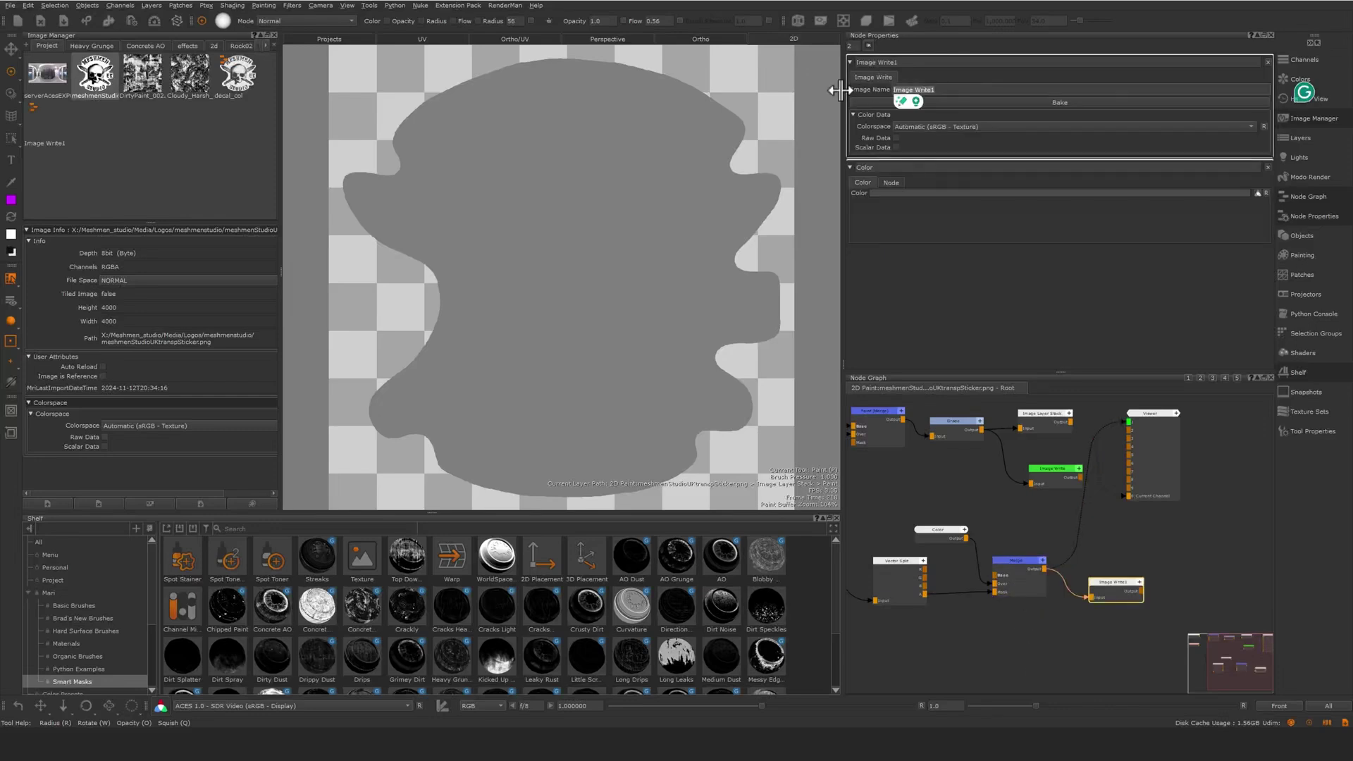
text(decal_specr)
key(Return)
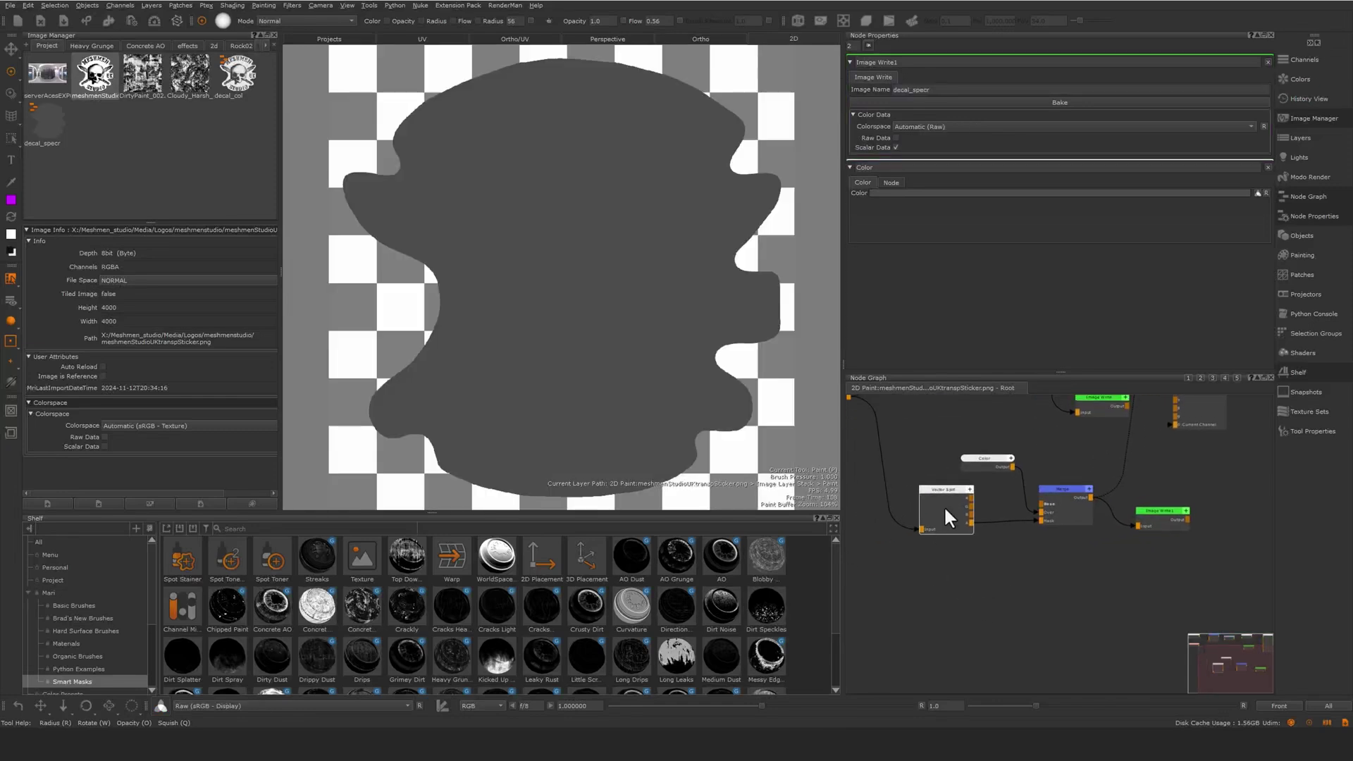
Duplicate the Color and Merge node setup and place the copy in free space below the original.
drag(910, 428, 1061, 561)
key(ctrl+c)
key(ctrl+v)
click(1040, 621)
drag(1082, 630, 1066, 637)
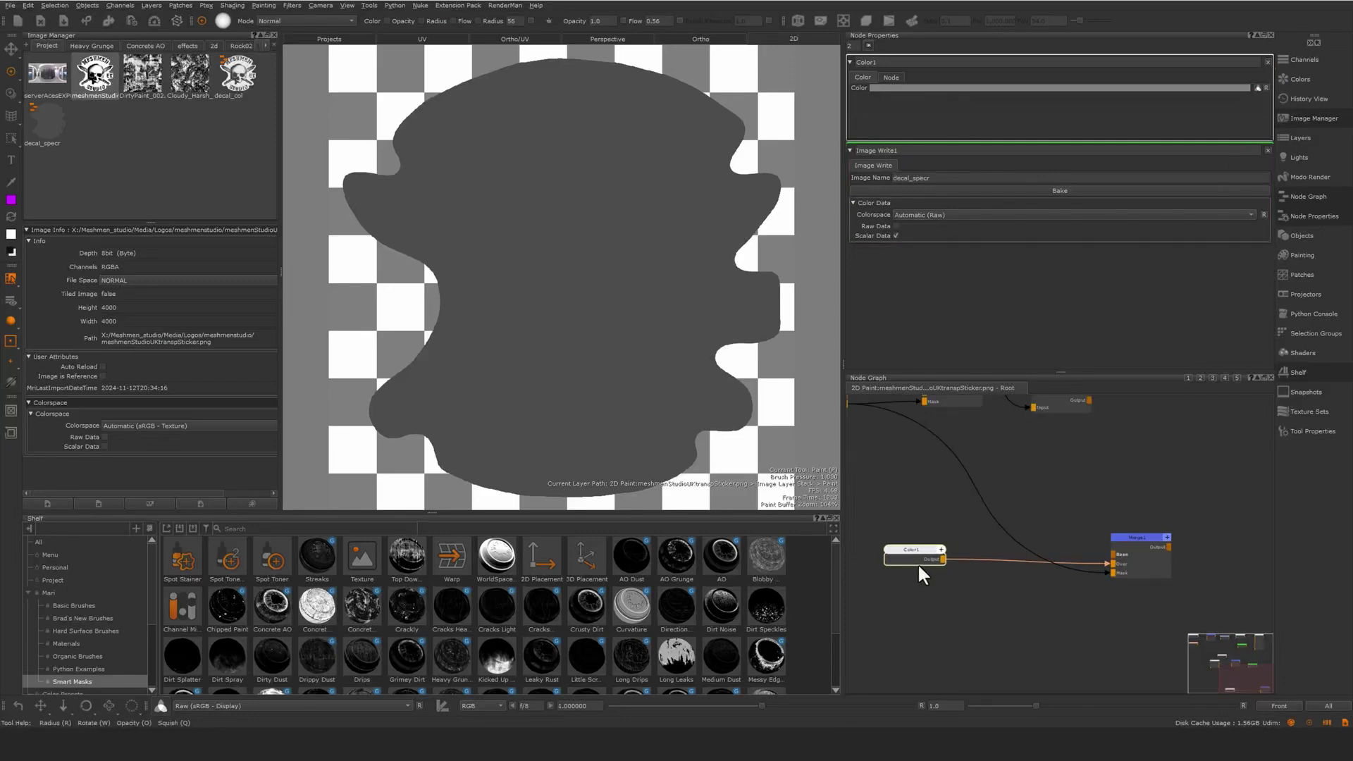
Insert another Merge node between the copied Color node and the copied Merge node.
key(m)
drag(1014, 549, 1013, 563)
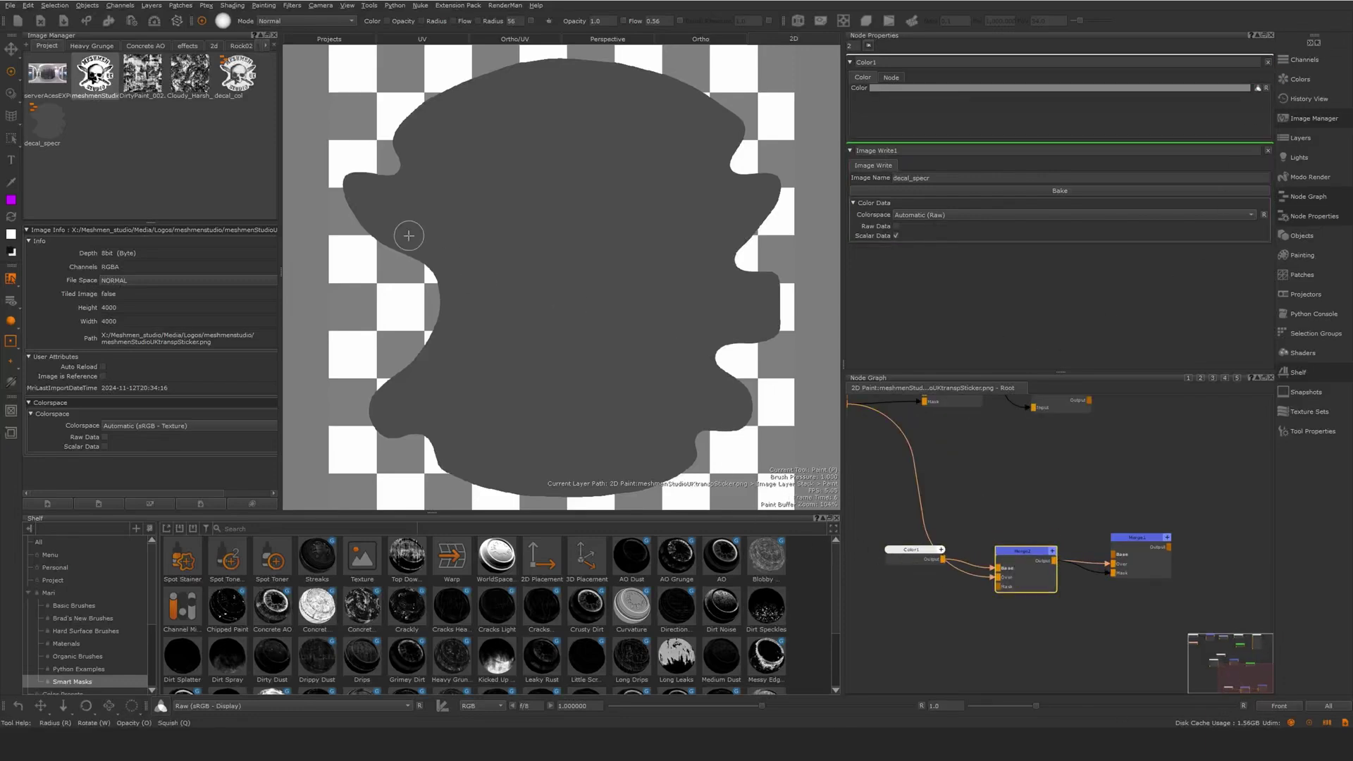
Add the DirtyPaint_002 image as a Tiled node into the copied Color's Merge, and mask the final Merge with the Vector Split alpha.
drag(143, 76, 924, 632)
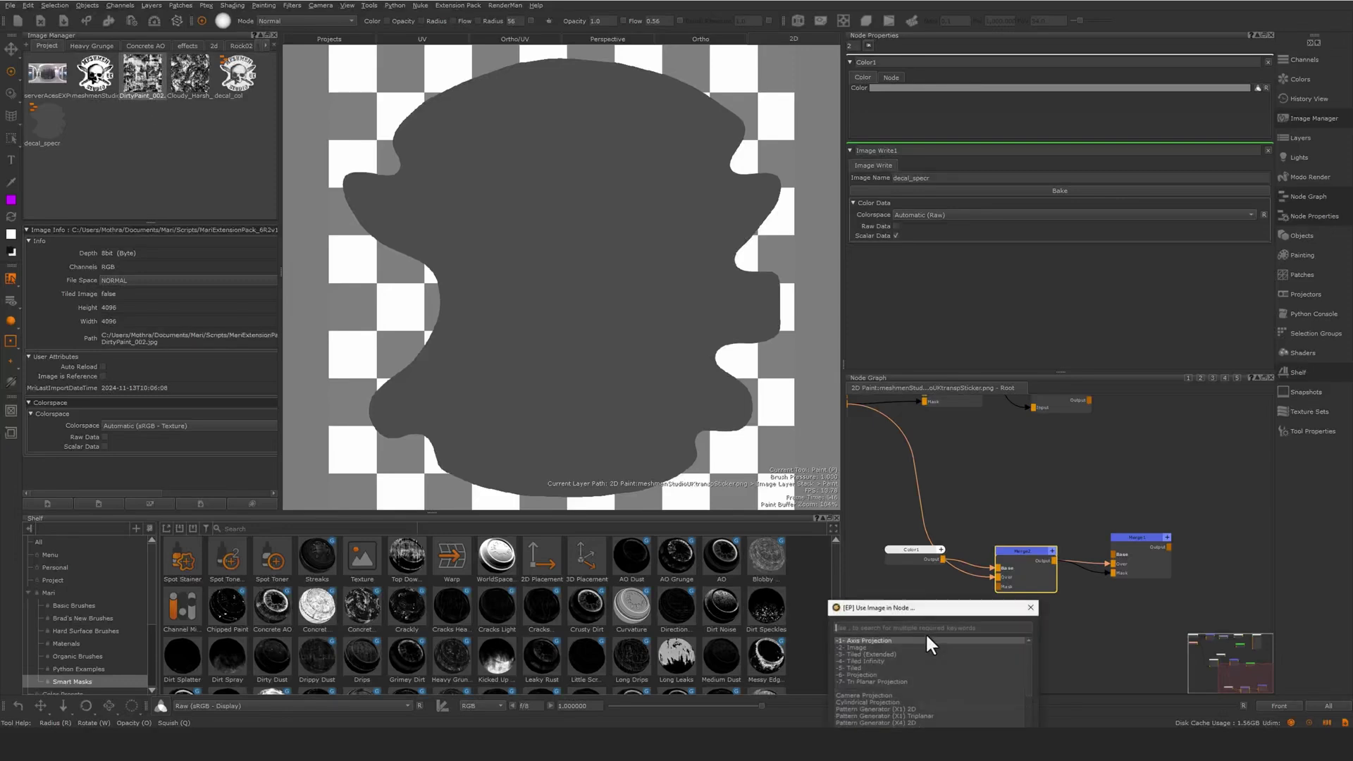
click(854, 667)
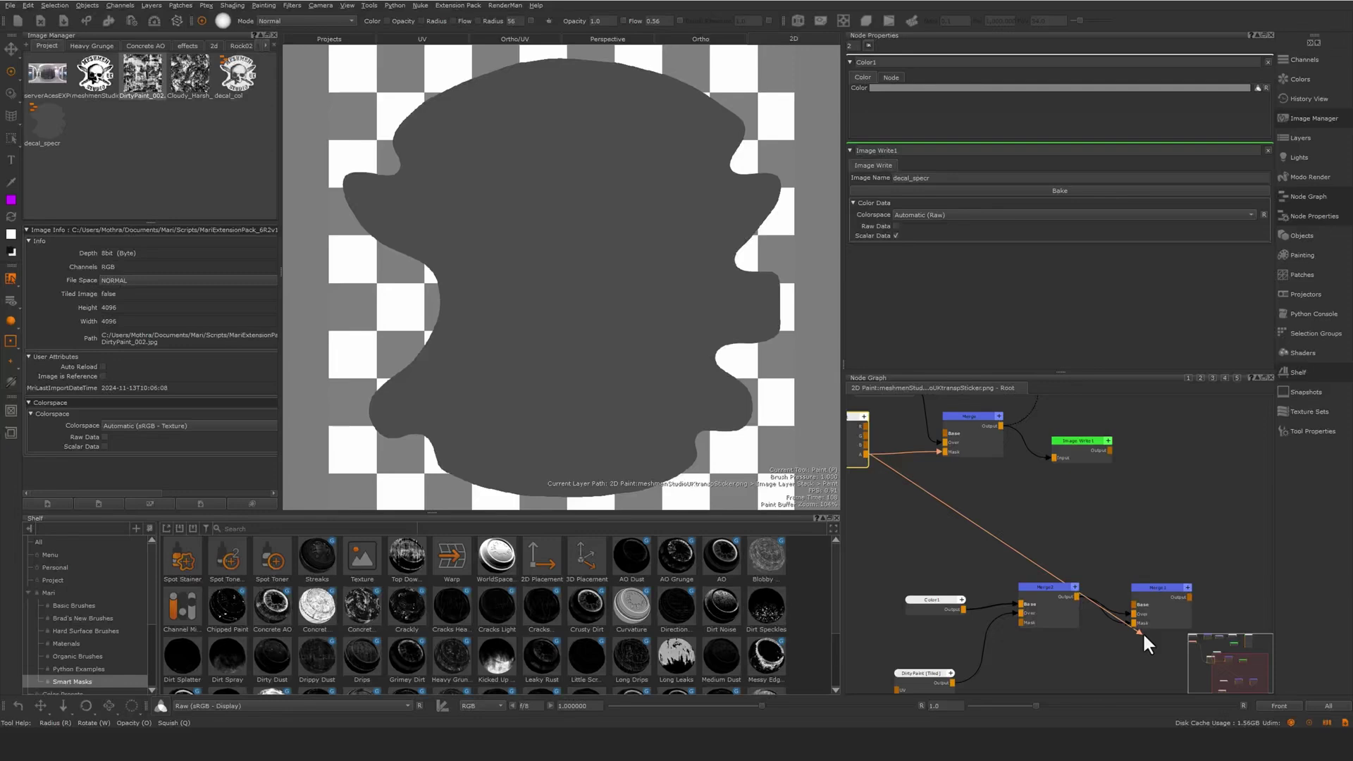
drag(1143, 631, 1140, 626)
drag(1038, 603, 1033, 631)
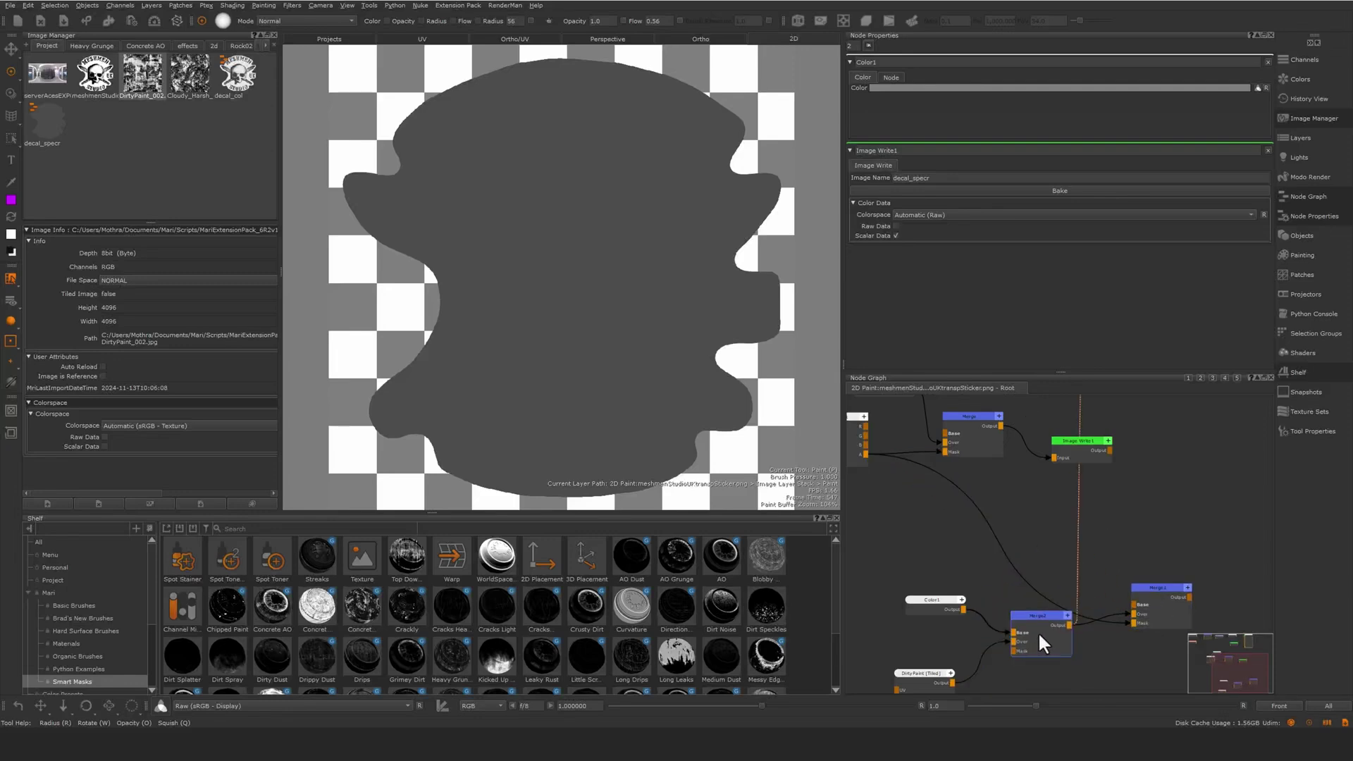
Set the Merge node blending the dirt texture over the grey colour to Multiply with an amount of 0.041.
drag(1127, 103, 991, 116)
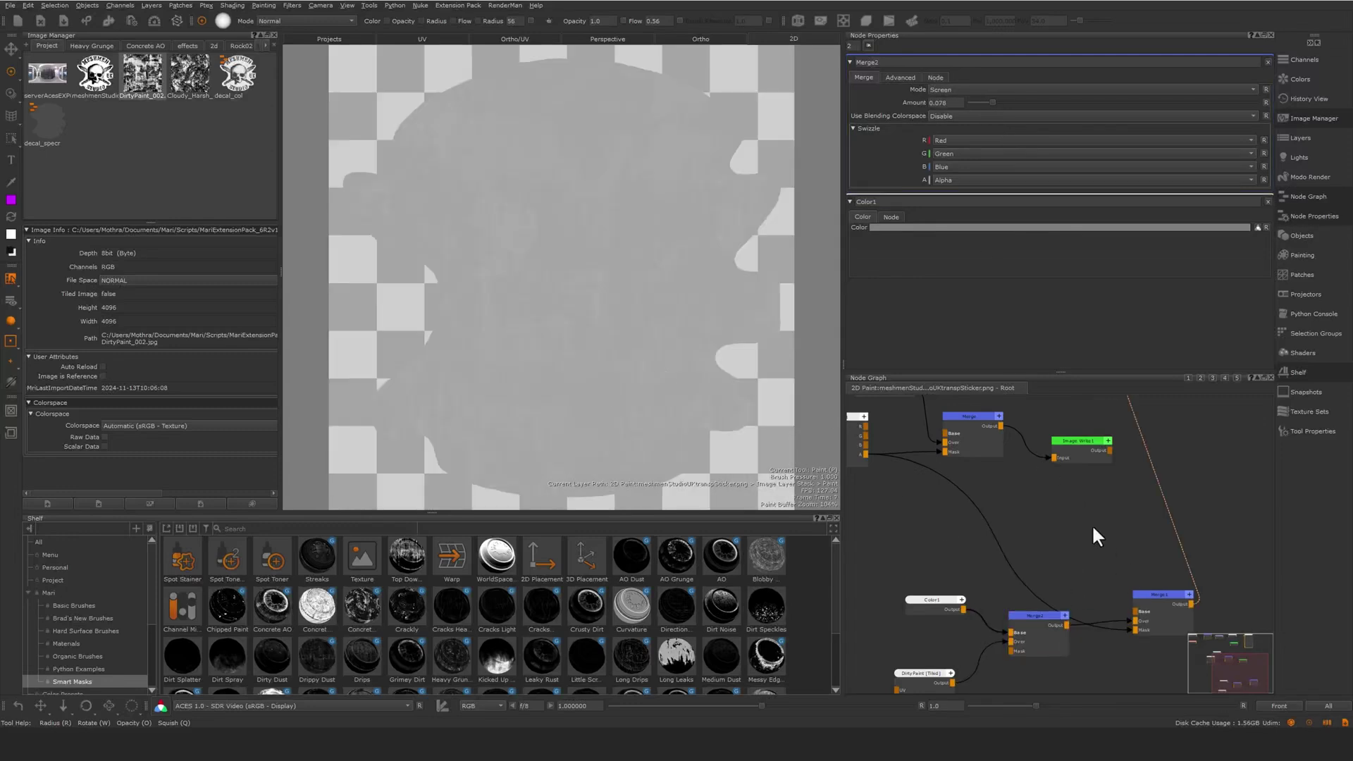
click(1101, 542)
middle_drag(1100, 542, 1080, 514)
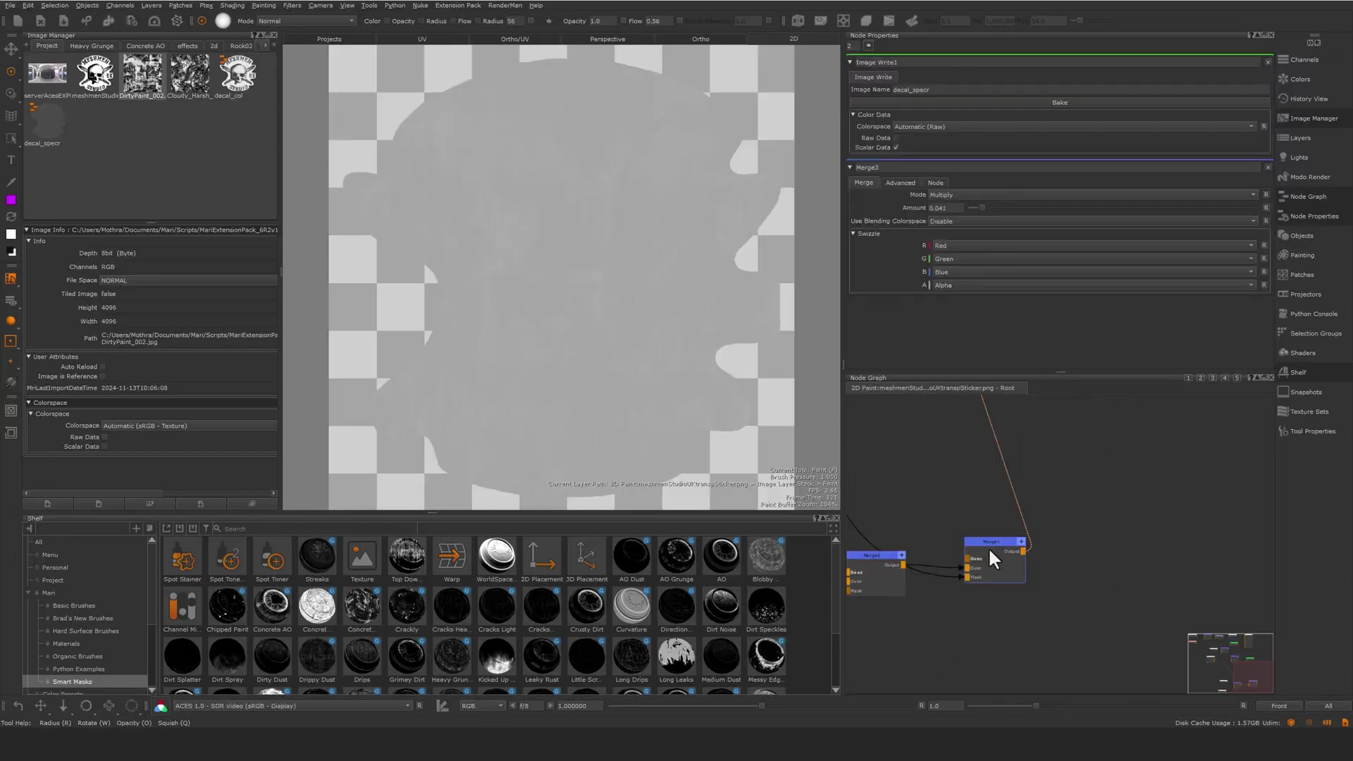
Add an Image Write node after the final Merge and bake it as scalar data to an image named decal_bmp.
key(Tab)
key(Return)
drag(942, 91, 867, 95)
text(decal_bmp)
key(Return)
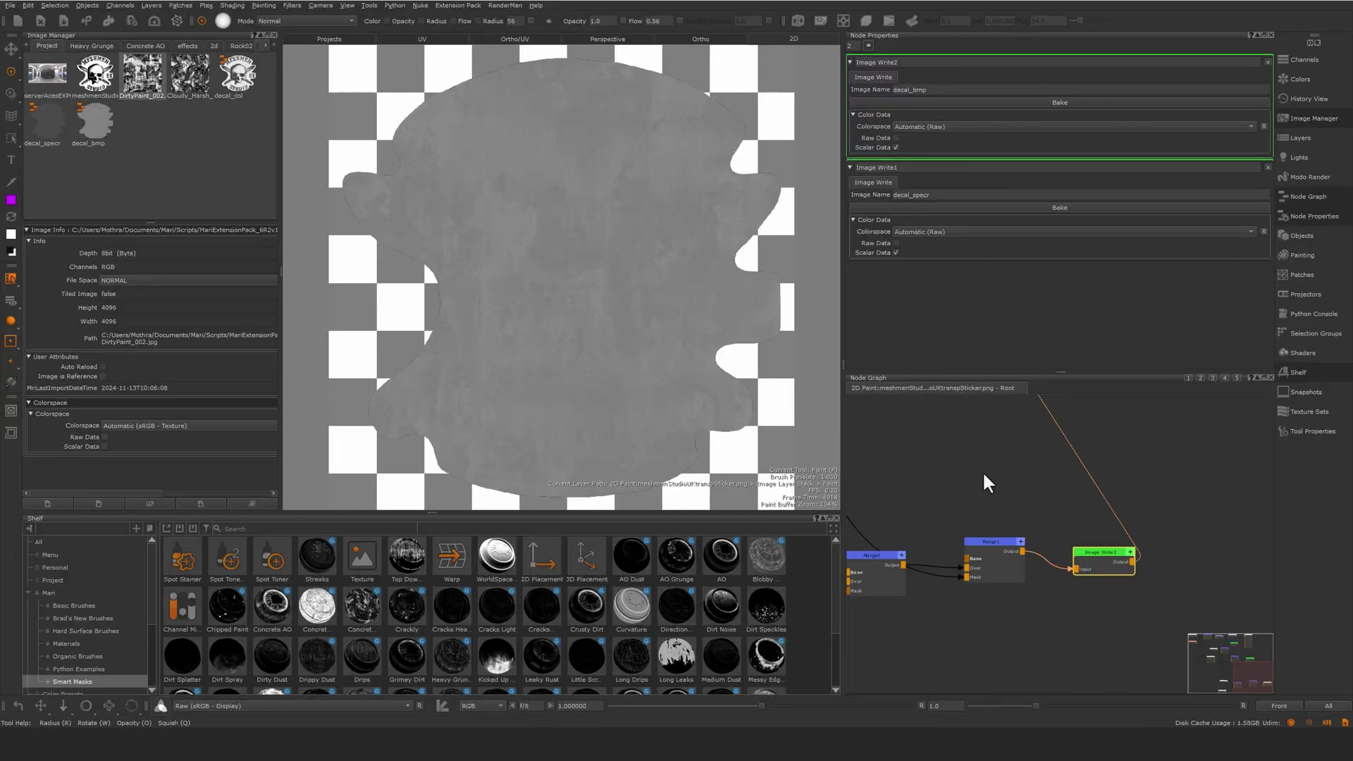
Examine the snail model and the sticker projected on its red shell up close in the 3D view.
middle_drag(996, 462, 1000, 470)
click(997, 489)
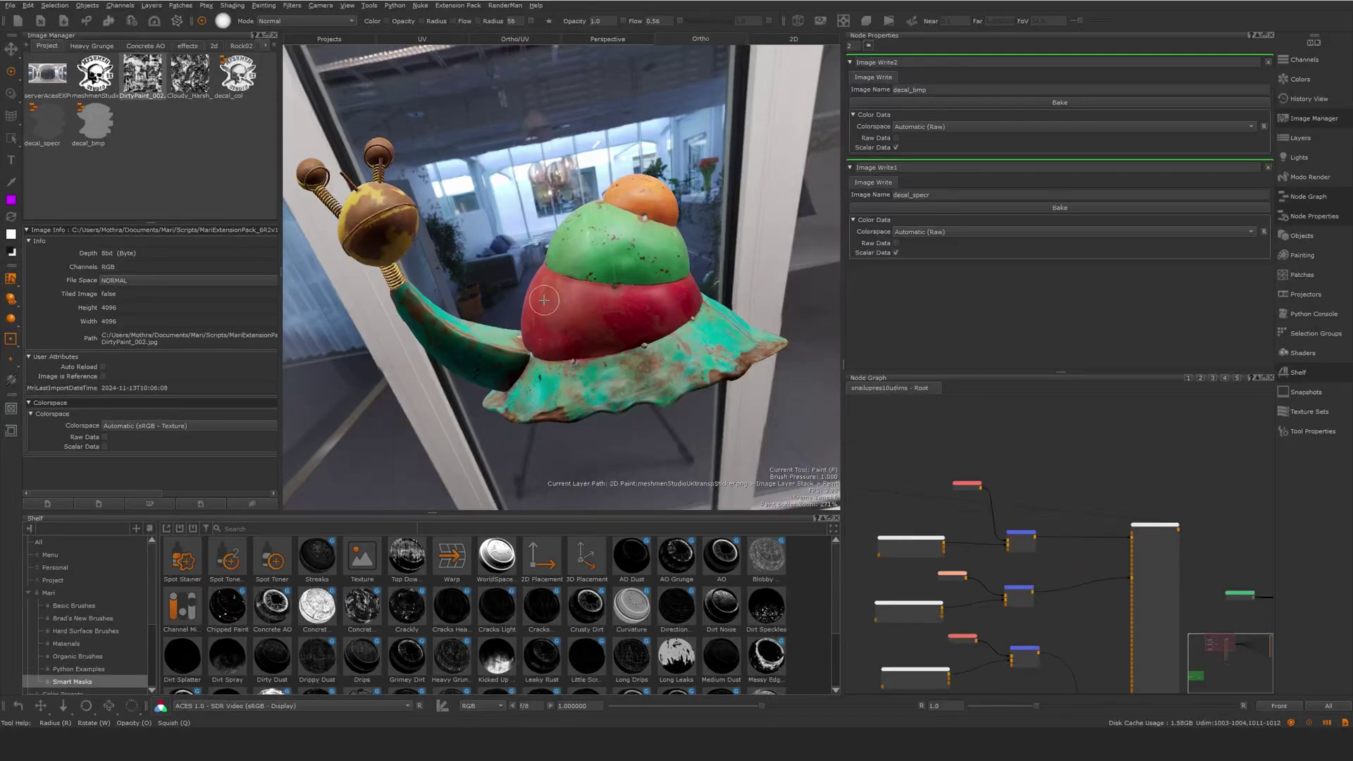
alt+drag(558, 356, 582, 372)
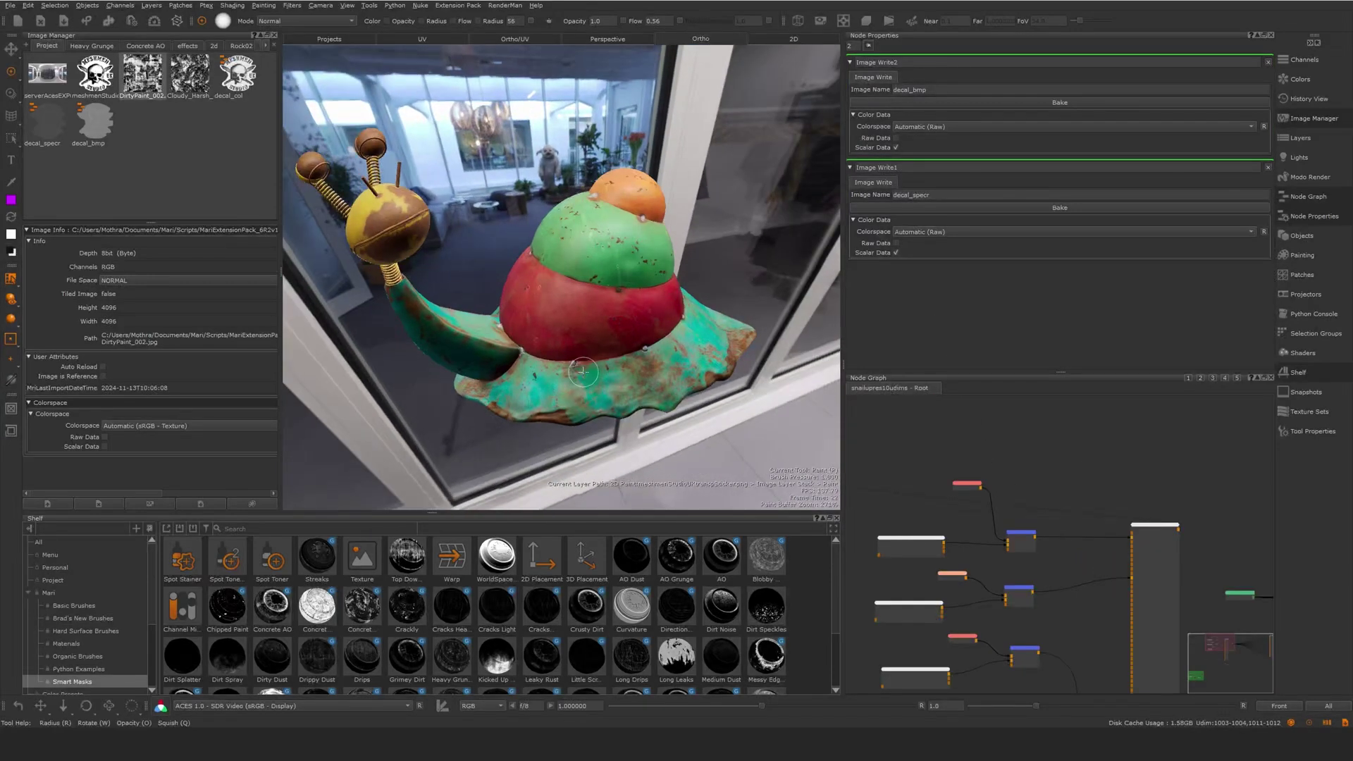
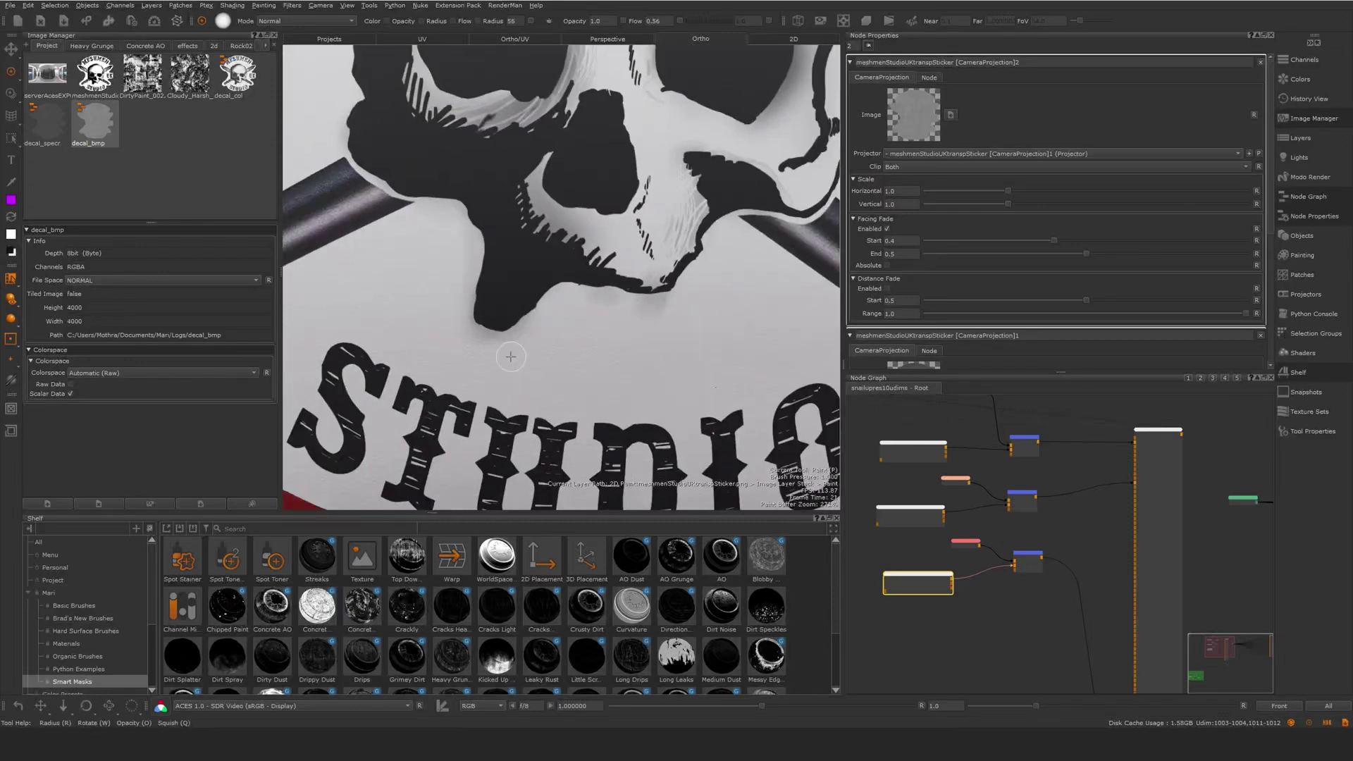
alt+middle_drag(731, 279, 519, 395)
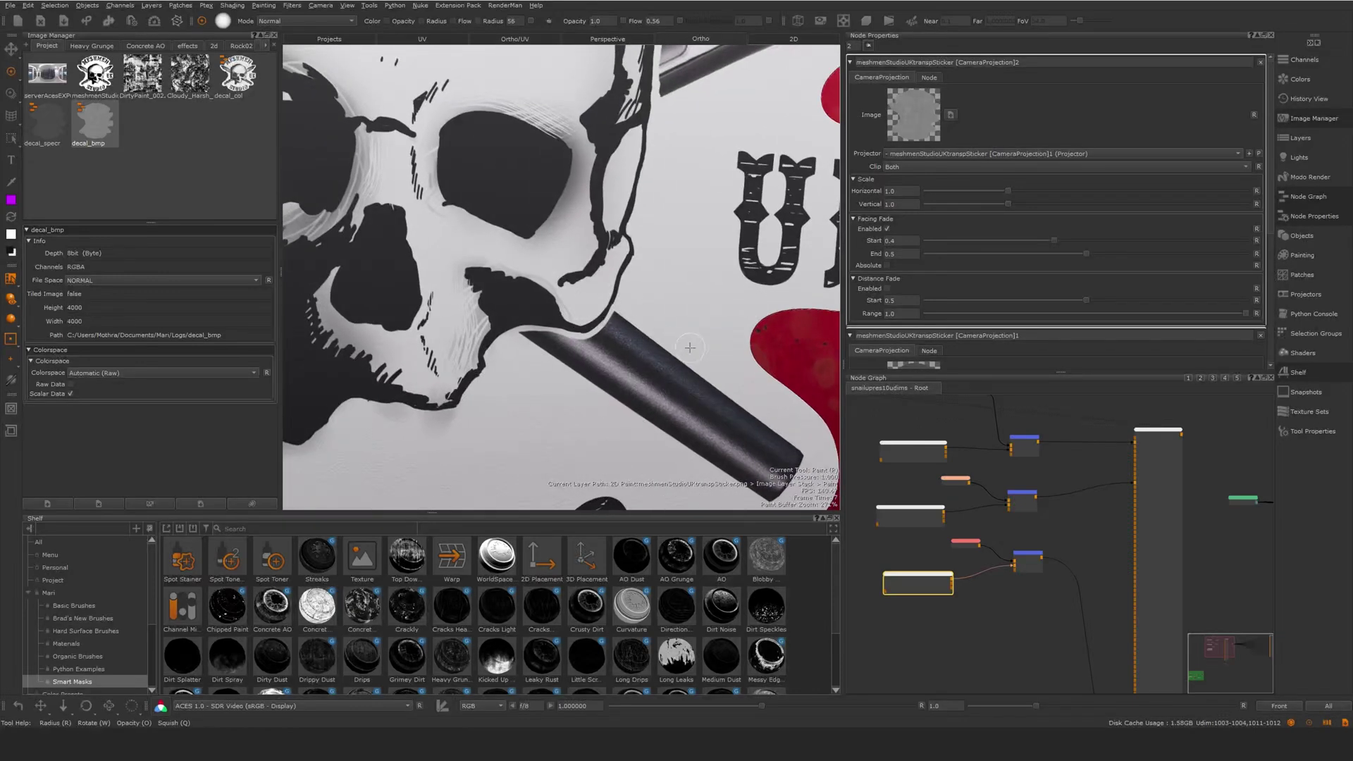
Return to the sticker's 2D paint graph and display the output of its Paint node.
middle_drag(945, 437, 935, 532)
click(779, 41)
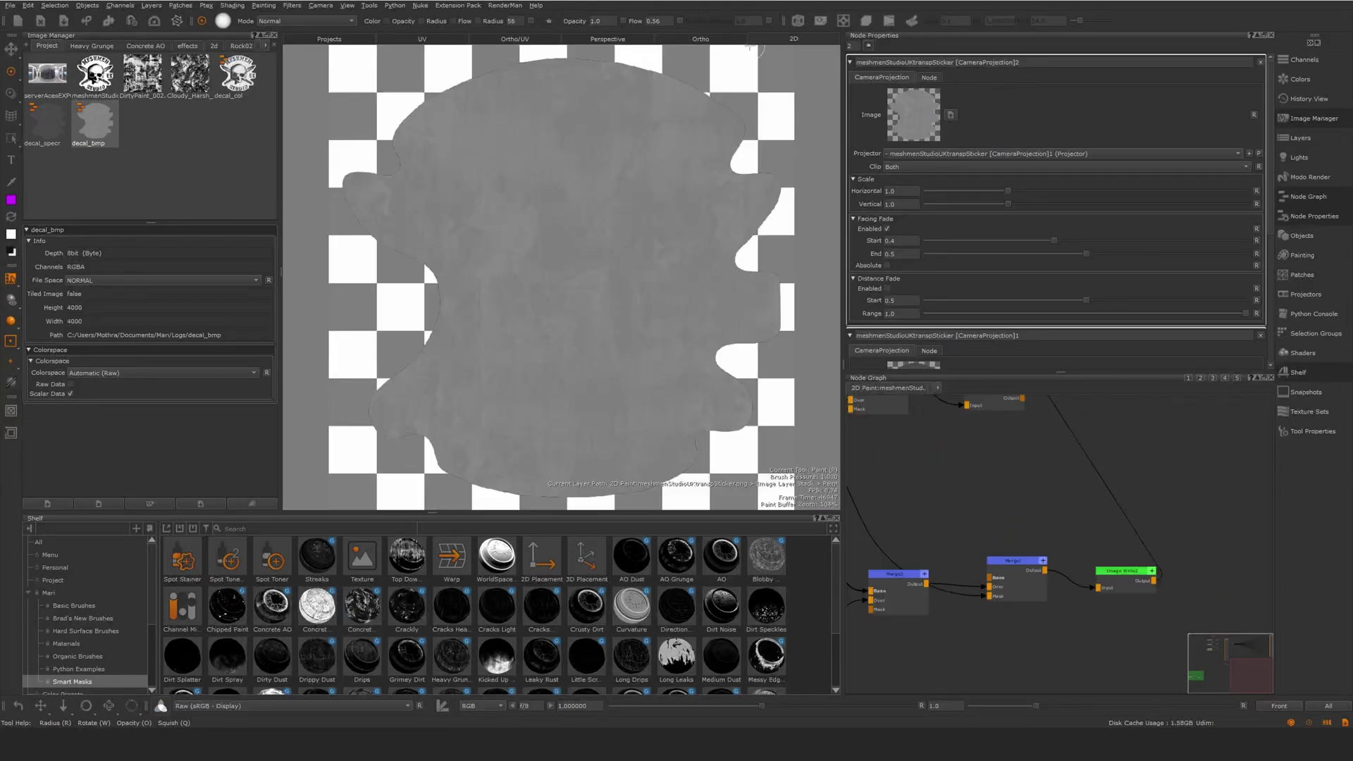
scroll(911, 542, up, 3)
scroll(914, 546, up, 1)
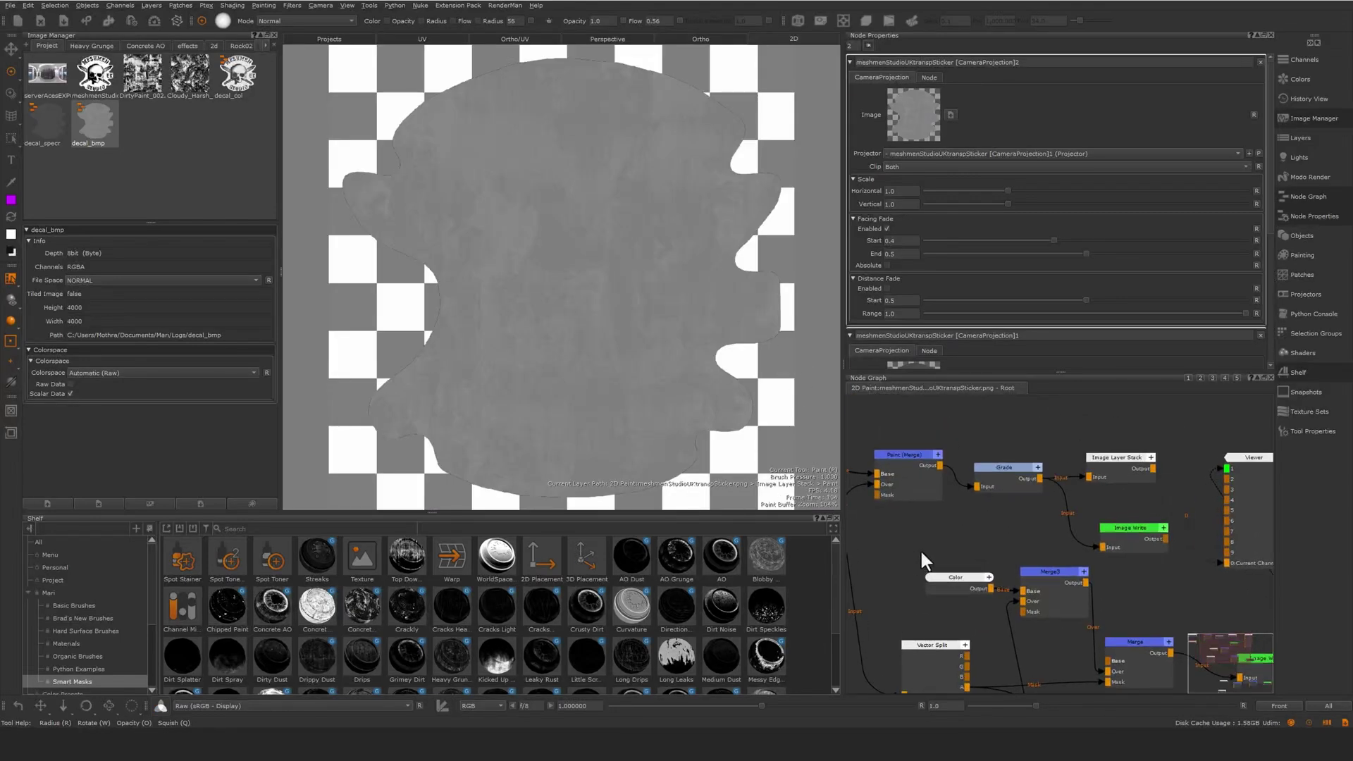
middle_drag(920, 552, 1114, 511)
click(954, 476)
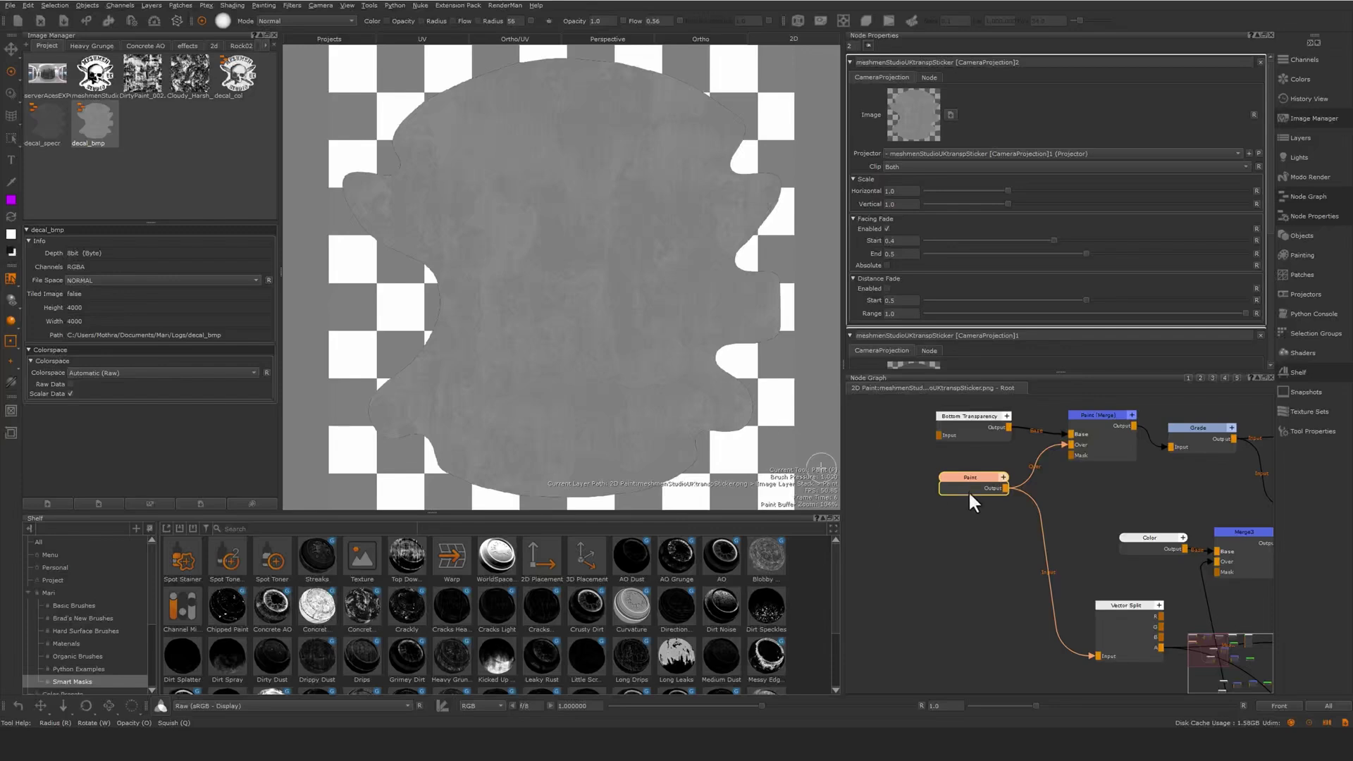
key(v)
alt+right_drag(651, 307, 676, 281)
ctrl+alt+drag(677, 282, 573, 310)
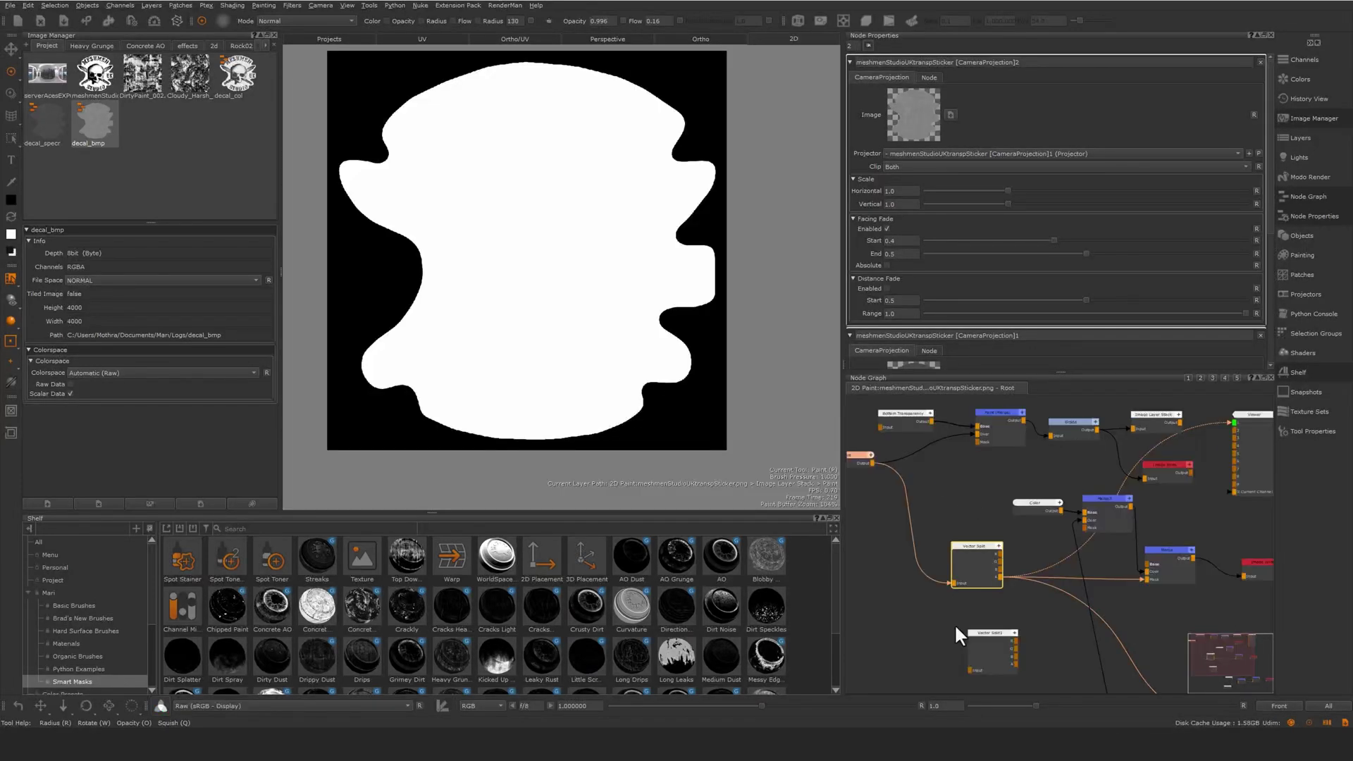
Merge a new Paint node over the Vector Split alpha and paint ragged black damage along the mask's lower-right edge.
drag(965, 575, 961, 573)
click(998, 610)
middle_drag(998, 628, 1006, 595)
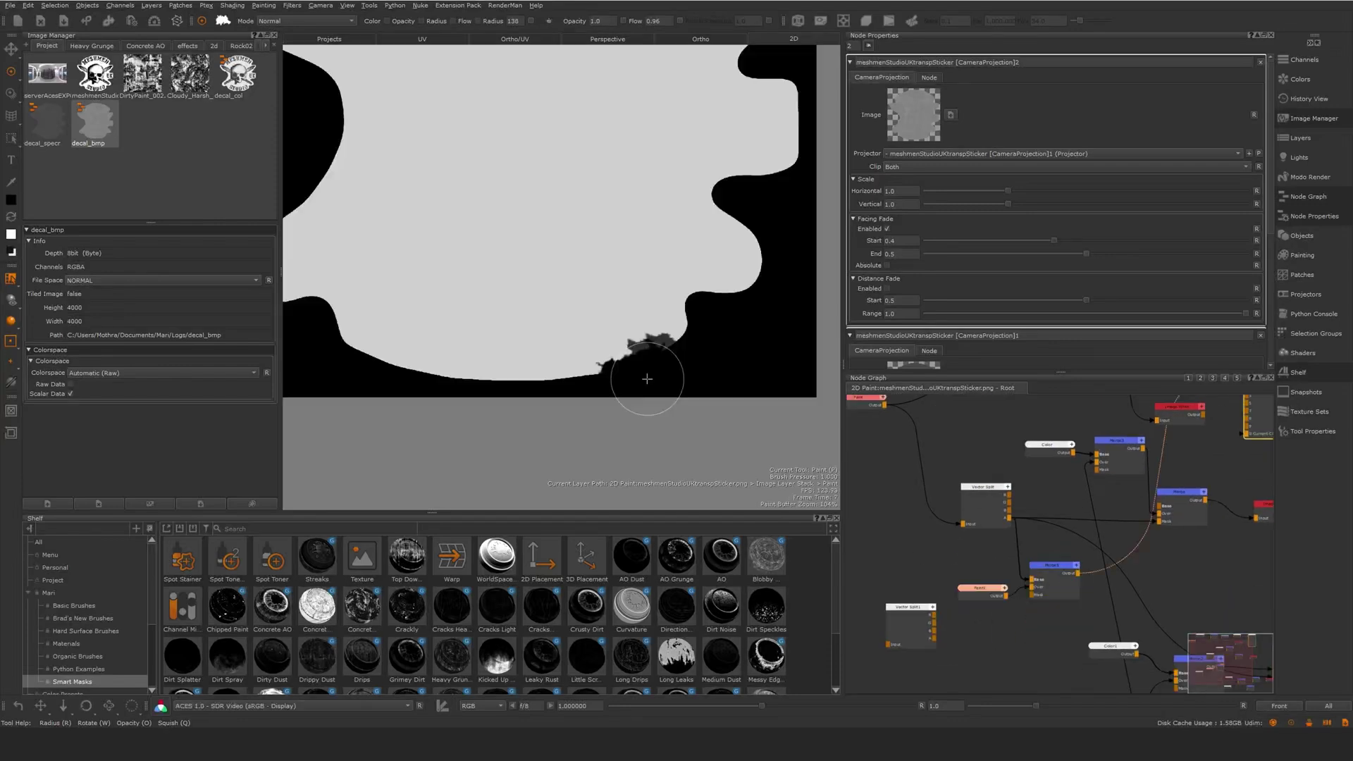
mouse_move(646, 378)
mouse_down()
mouse_move(676, 363)
mouse_move(564, 413)
mouse_move(380, 394)
mouse_move(419, 408)
mouse_move(669, 360)
mouse_move(800, 231)
mouse_up()
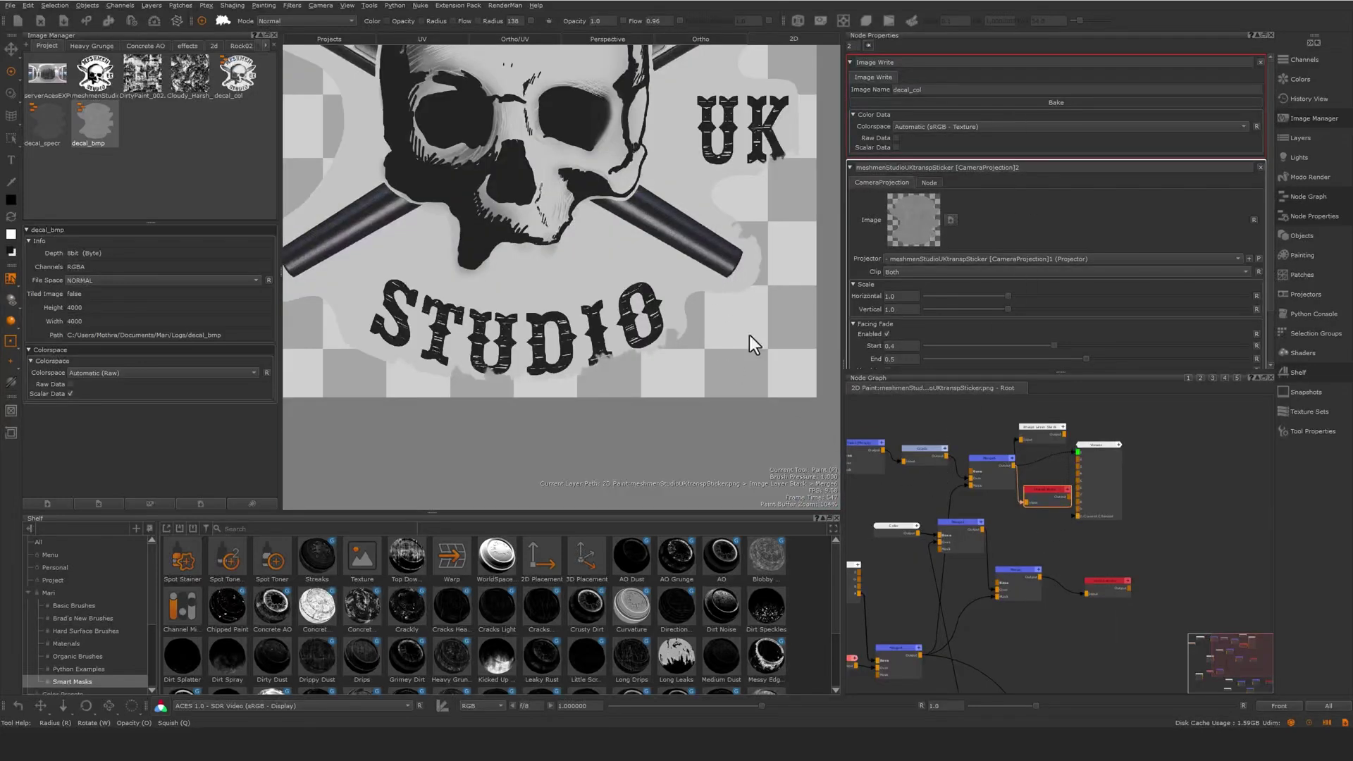
Rebake the decal_specr and decal_bmp images with the damaged mask and return to the Ortho view of the snail.
double_click(1094, 588)
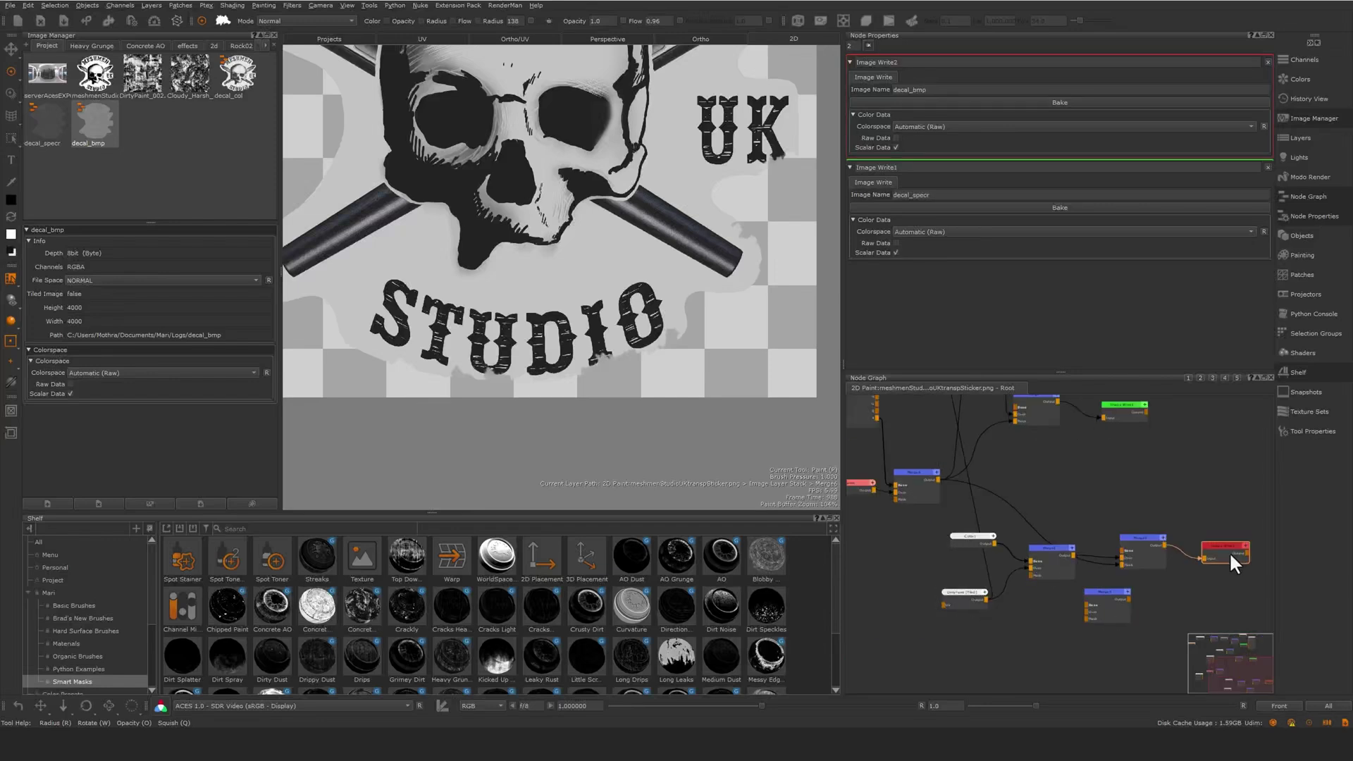
click(1060, 103)
click(716, 40)
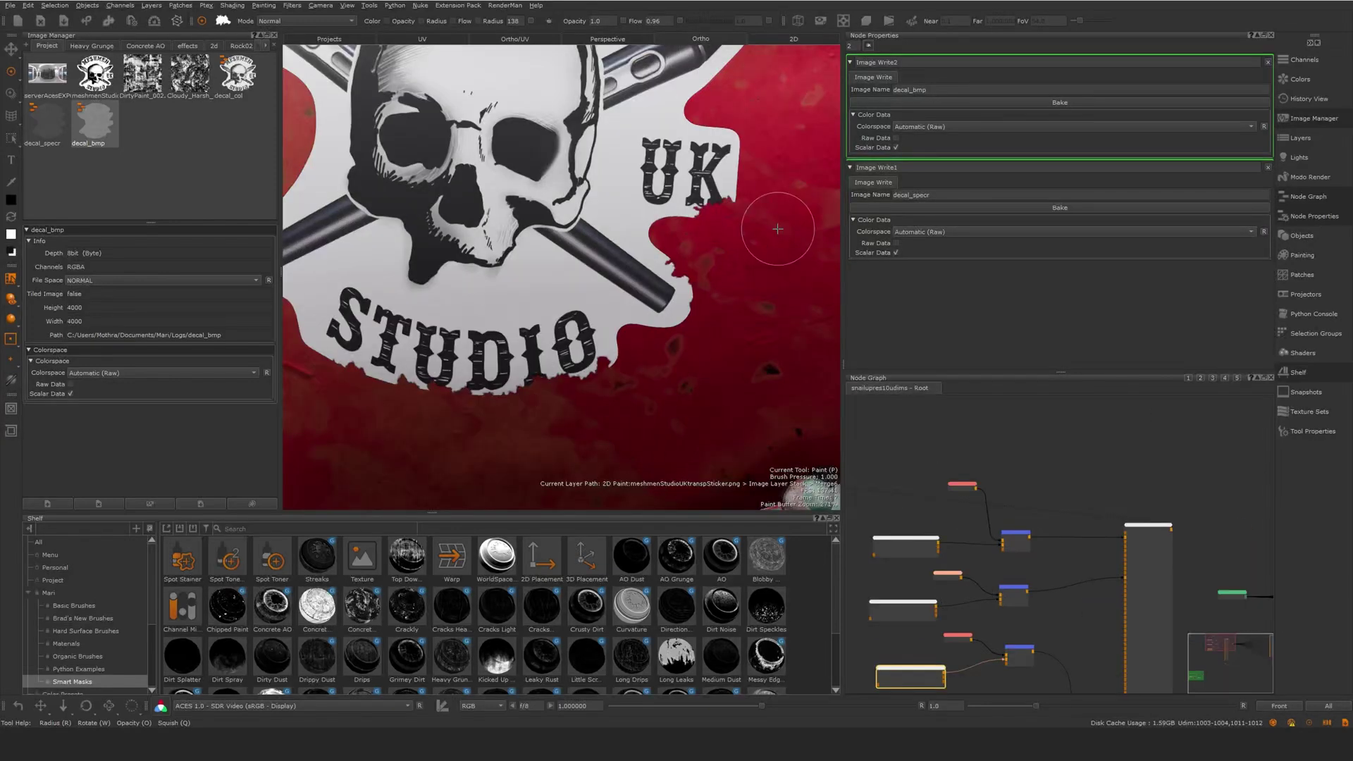
Examine the sticker's torn edges on the snail's red shell from several angles and distances.
alt+middle_drag(749, 215, 743, 278)
alt+right_drag(743, 277, 629, 339)
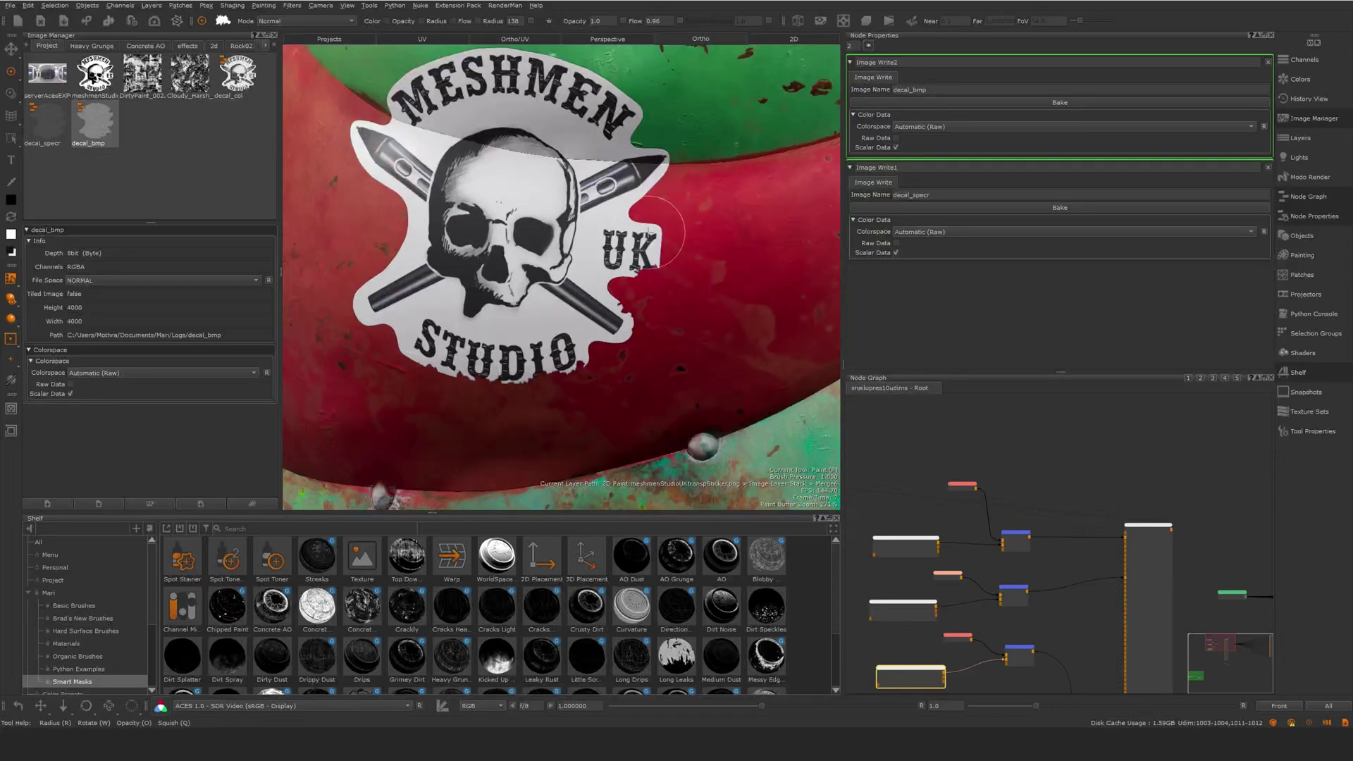
mouse_move(637, 303)
alt+mouse_down()
mouse_move(733, 338)
mouse_move(620, 304)
alt+mouse_up()
alt+right_drag(619, 304, 625, 321)
alt+drag(626, 322, 605, 318)
alt+right_drag(605, 318, 479, 275)
alt+drag(479, 275, 642, 316)
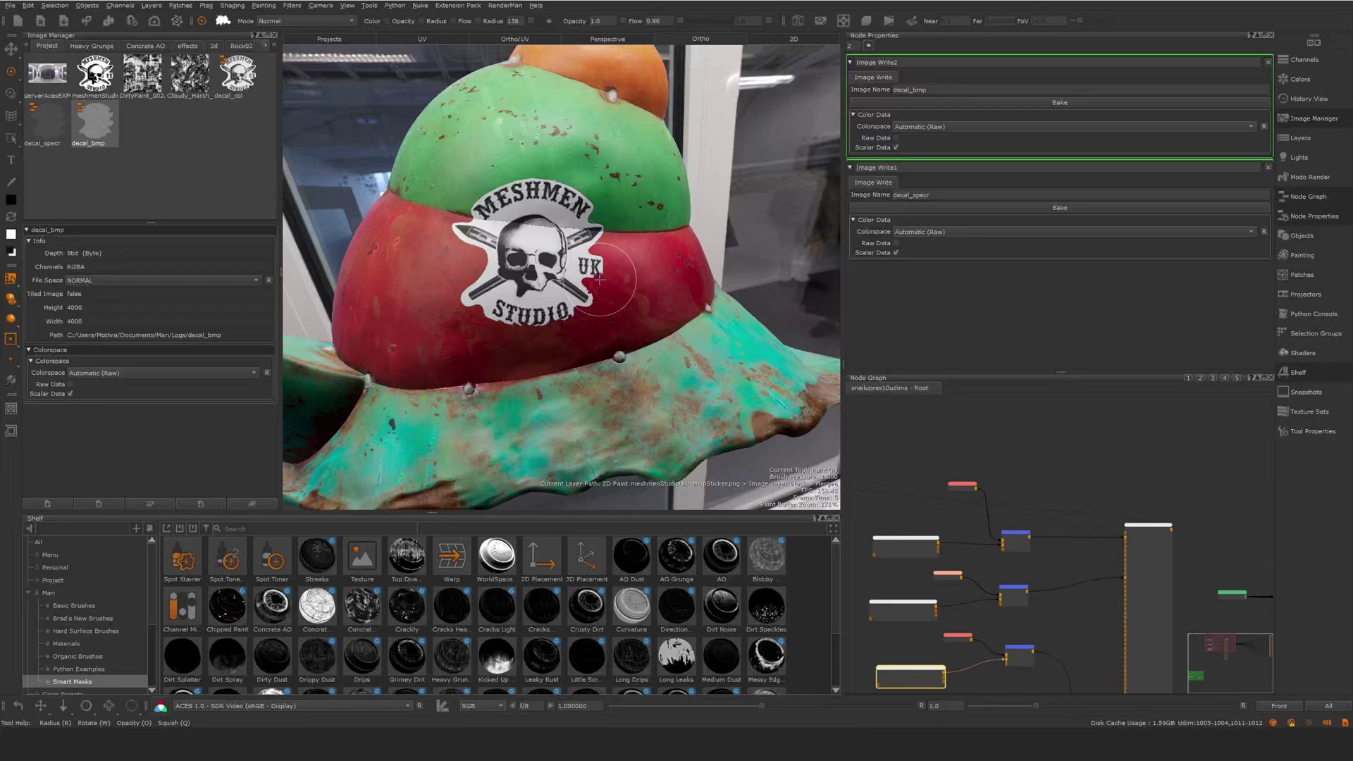
click(592, 308)
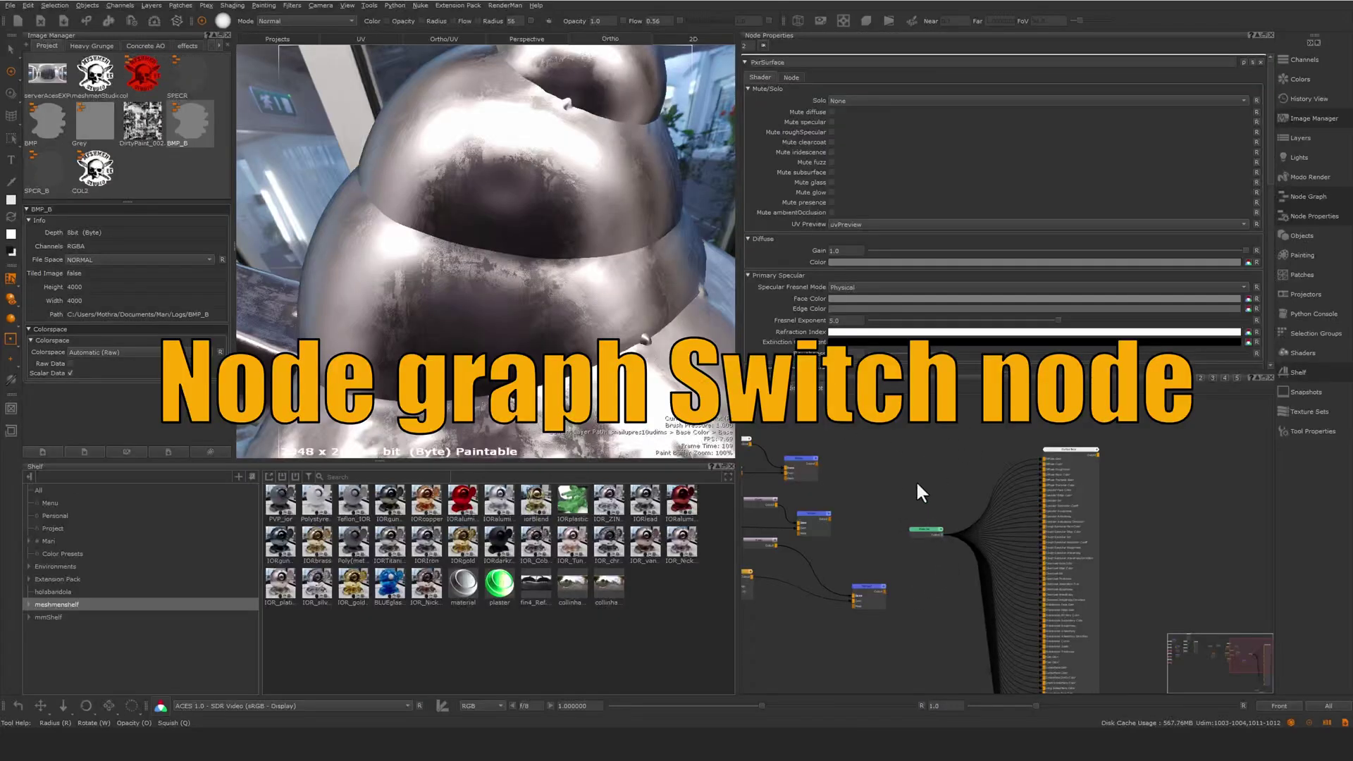
Open the Material node feeding PxrSurface and change its material from Gun Met Cool through Brass to Nickel.
alt+drag(600, 345, 627, 374)
alt+right_drag(627, 373, 599, 394)
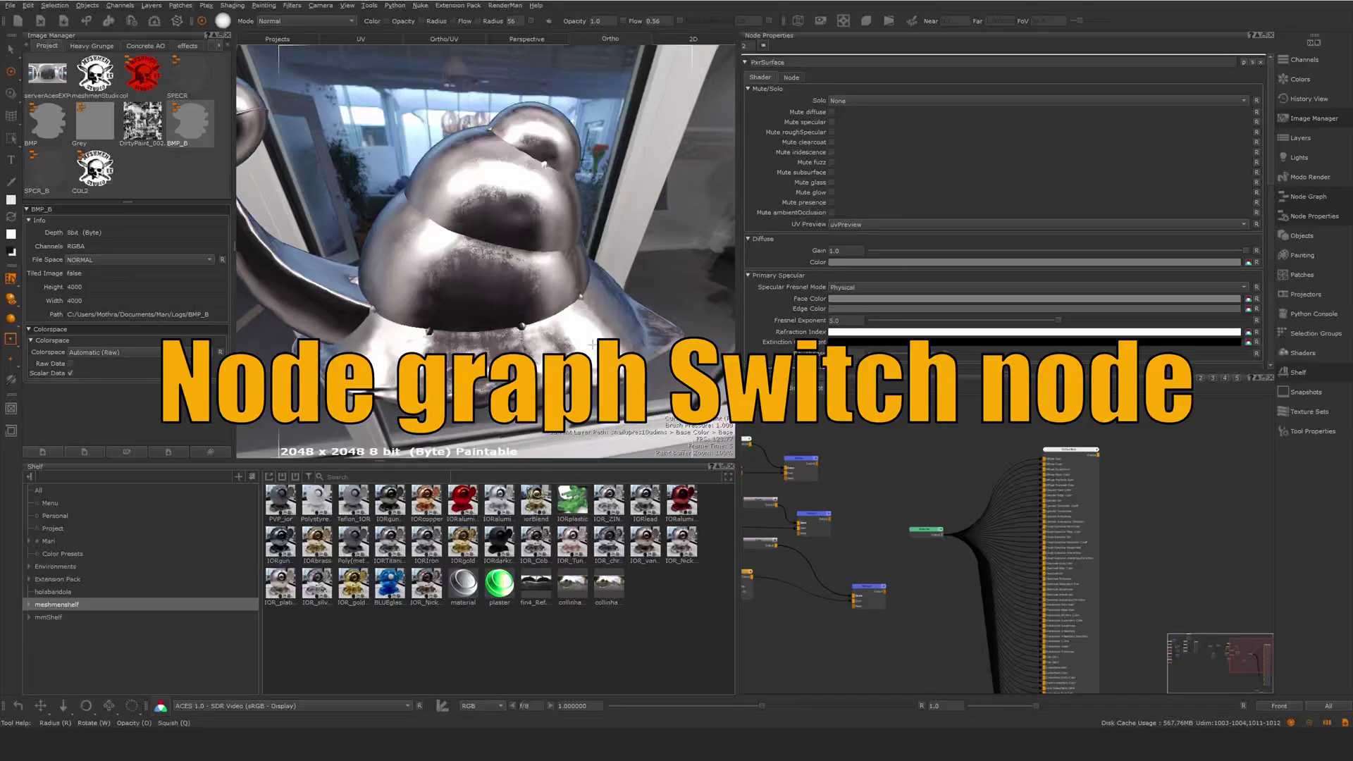
alt+drag(599, 394, 642, 426)
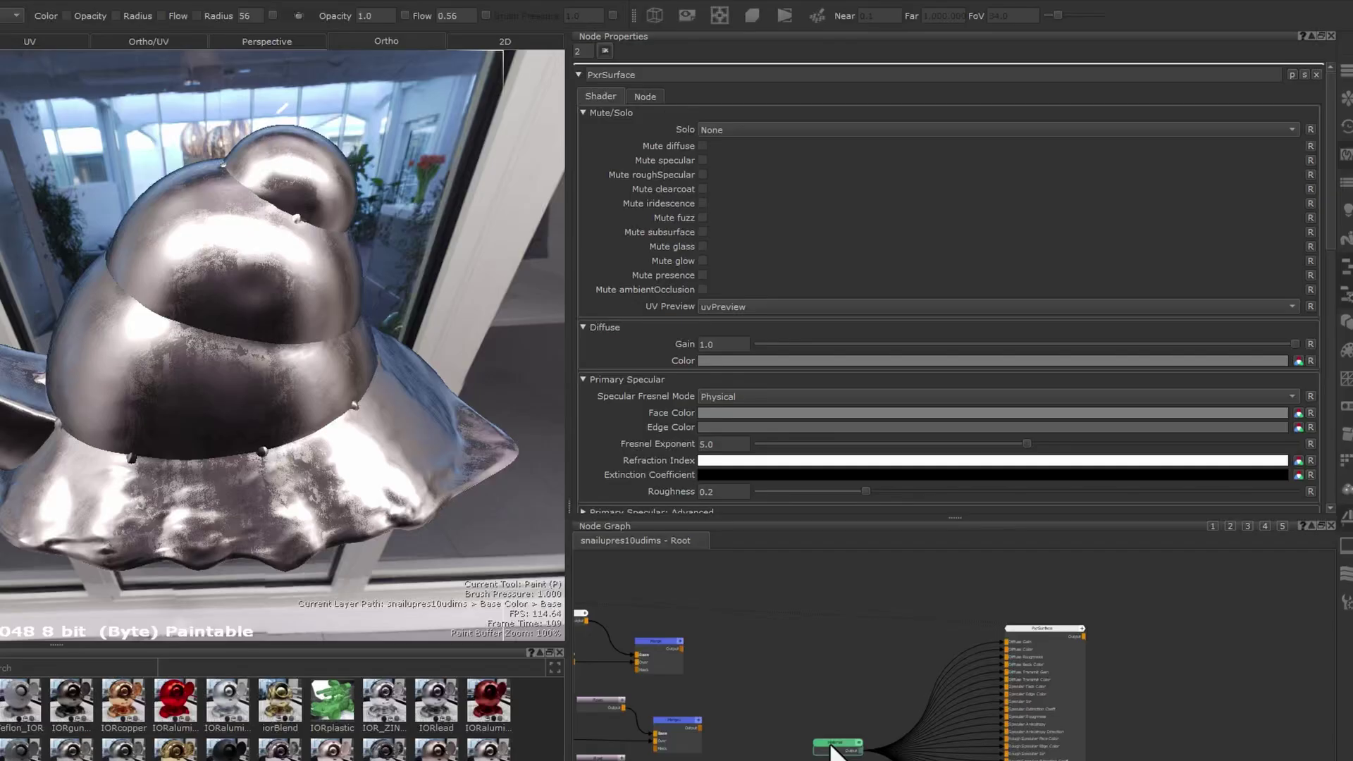
click(925, 530)
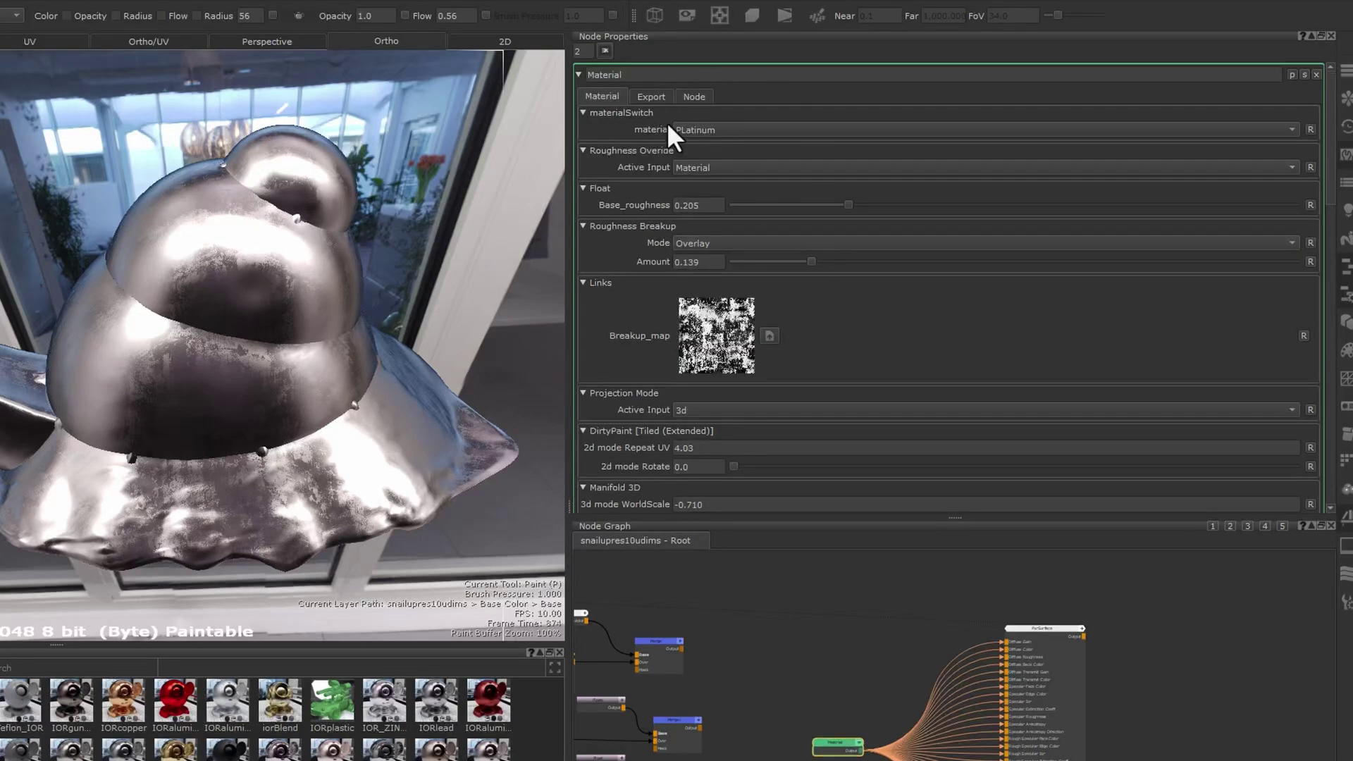
click(733, 129)
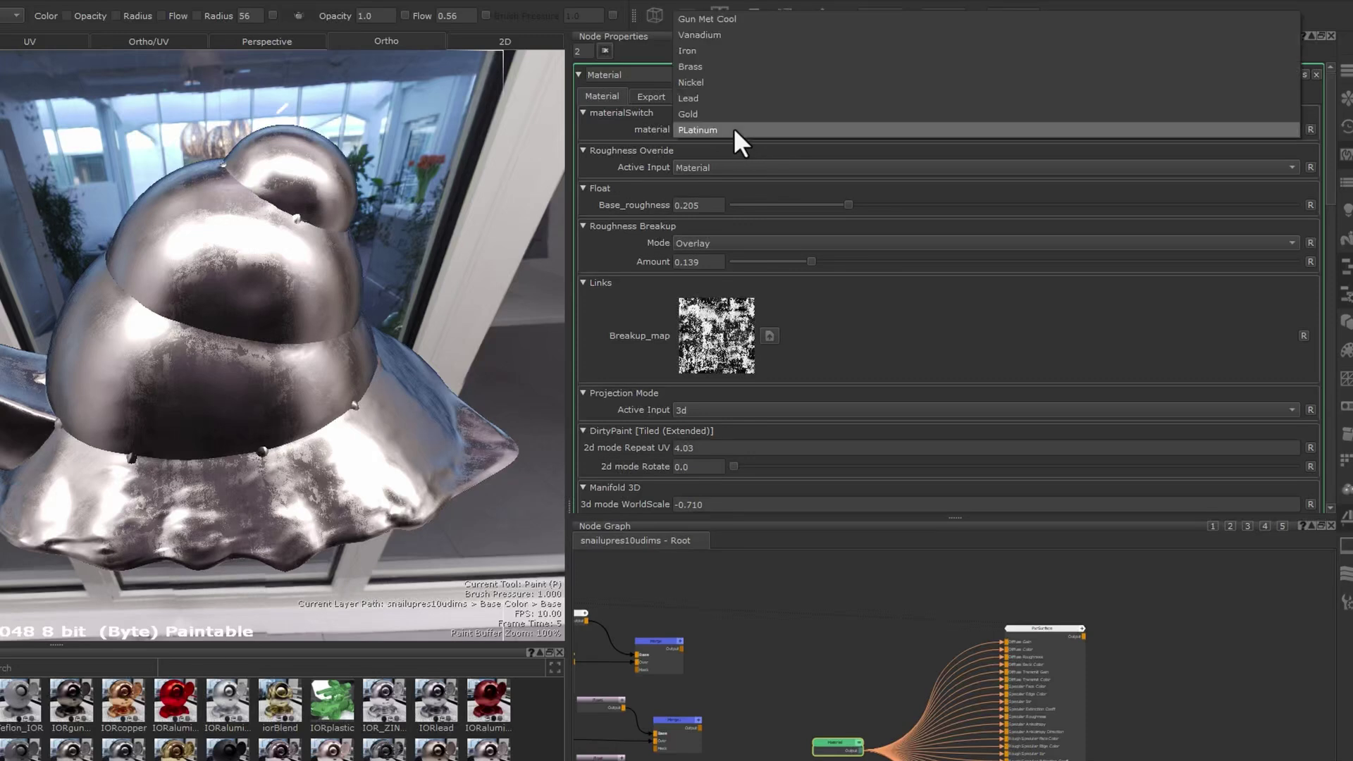
click(730, 19)
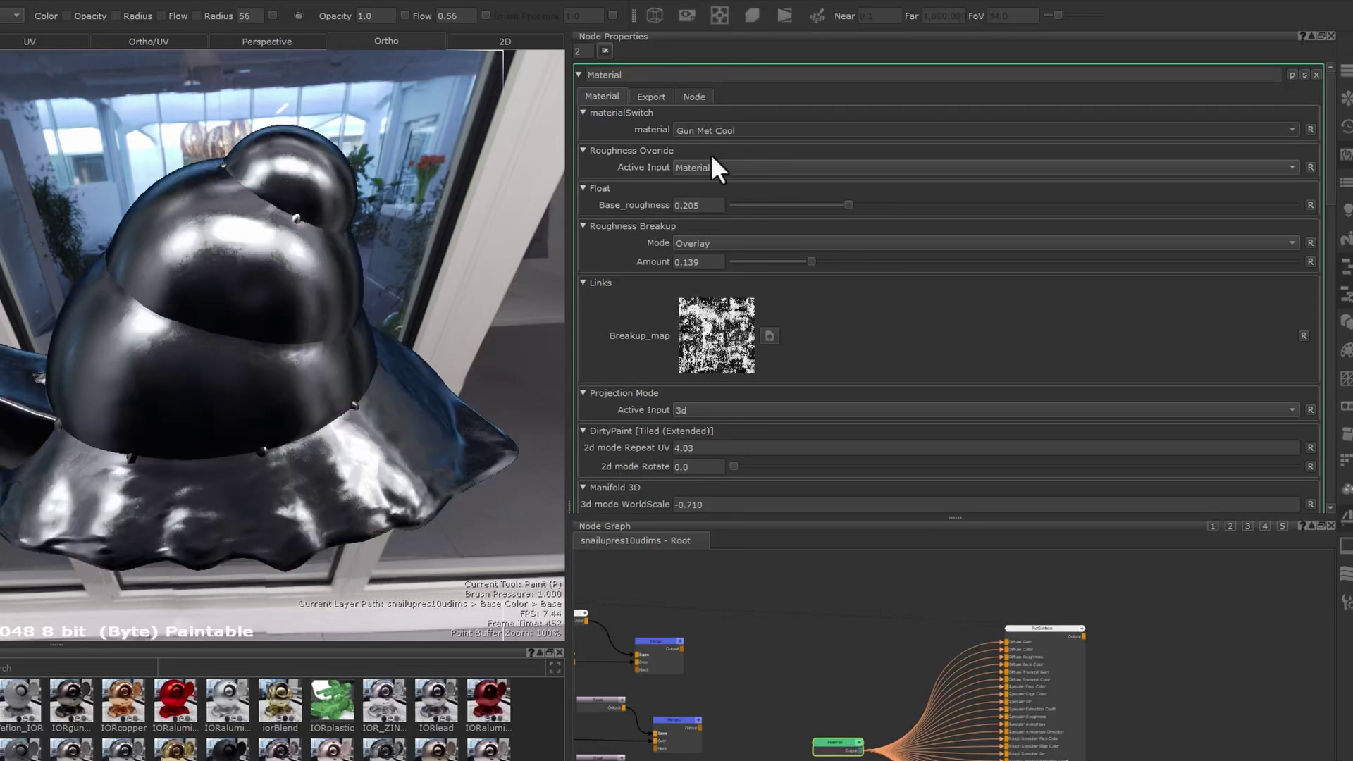
click(715, 123)
click(704, 158)
click(712, 132)
click(708, 159)
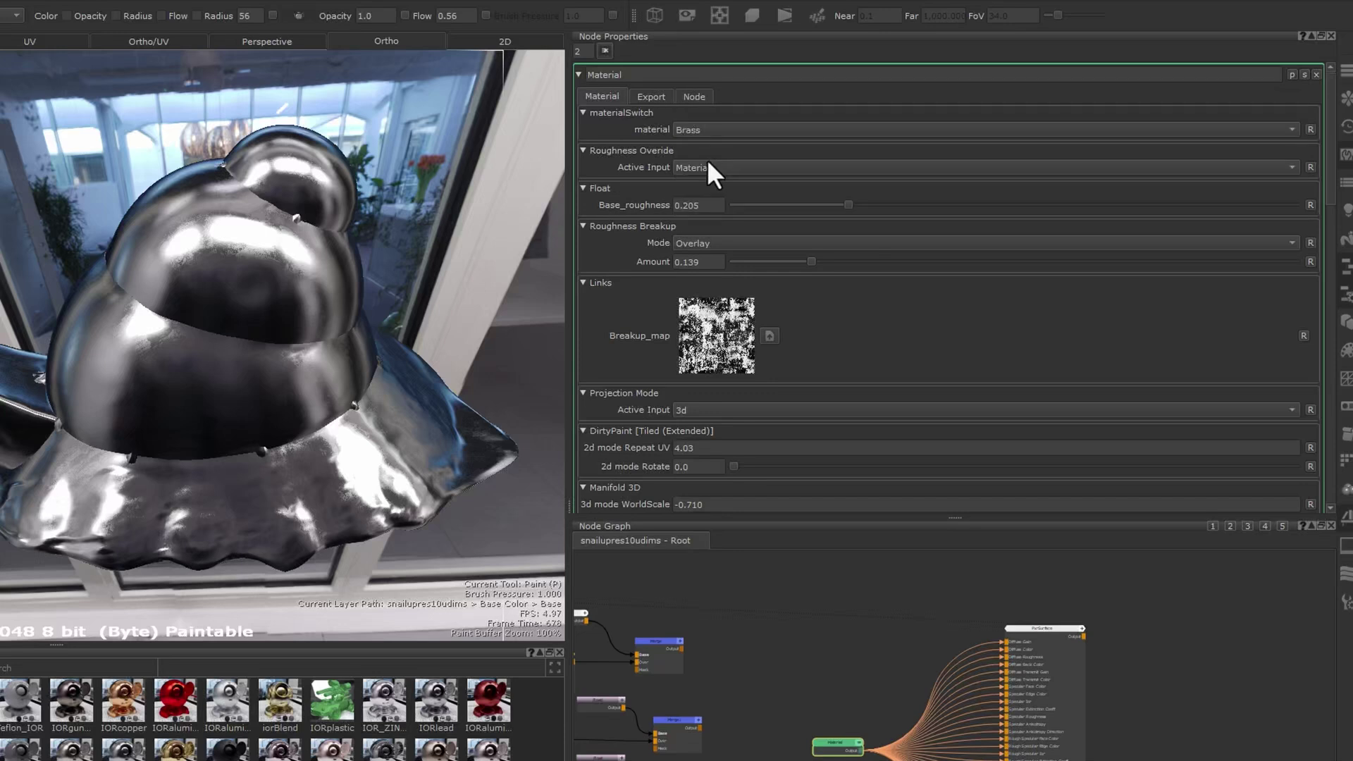
scroll(711, 133, down, 1)
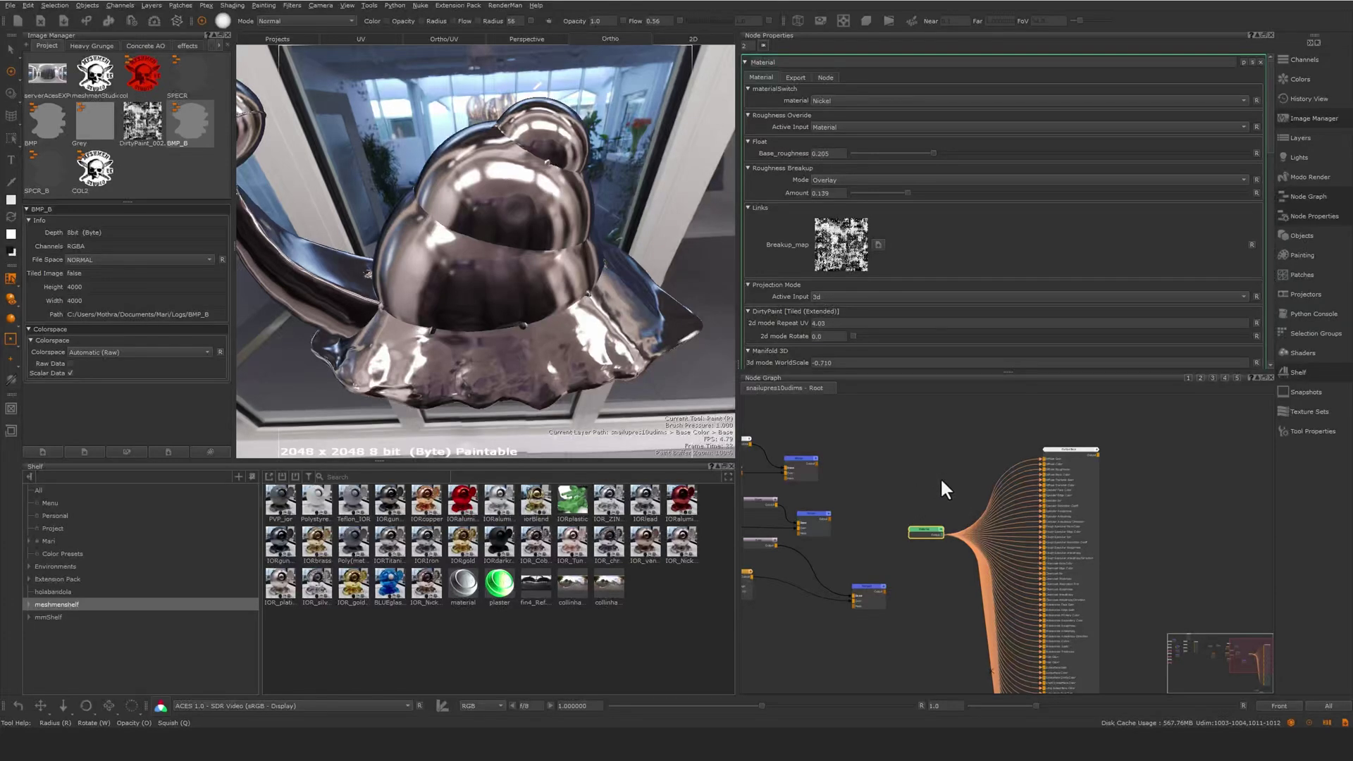
Enter the Material group node and locate the materialSwitch node inside it.
click(930, 495)
mouse_move(694, 355)
alt+mouse_down()
mouse_move(557, 317)
mouse_move(552, 327)
alt+mouse_up()
click(923, 529)
key(ctrl+Return)
middle_drag(919, 513, 856, 516)
scroll(899, 507, up, 3)
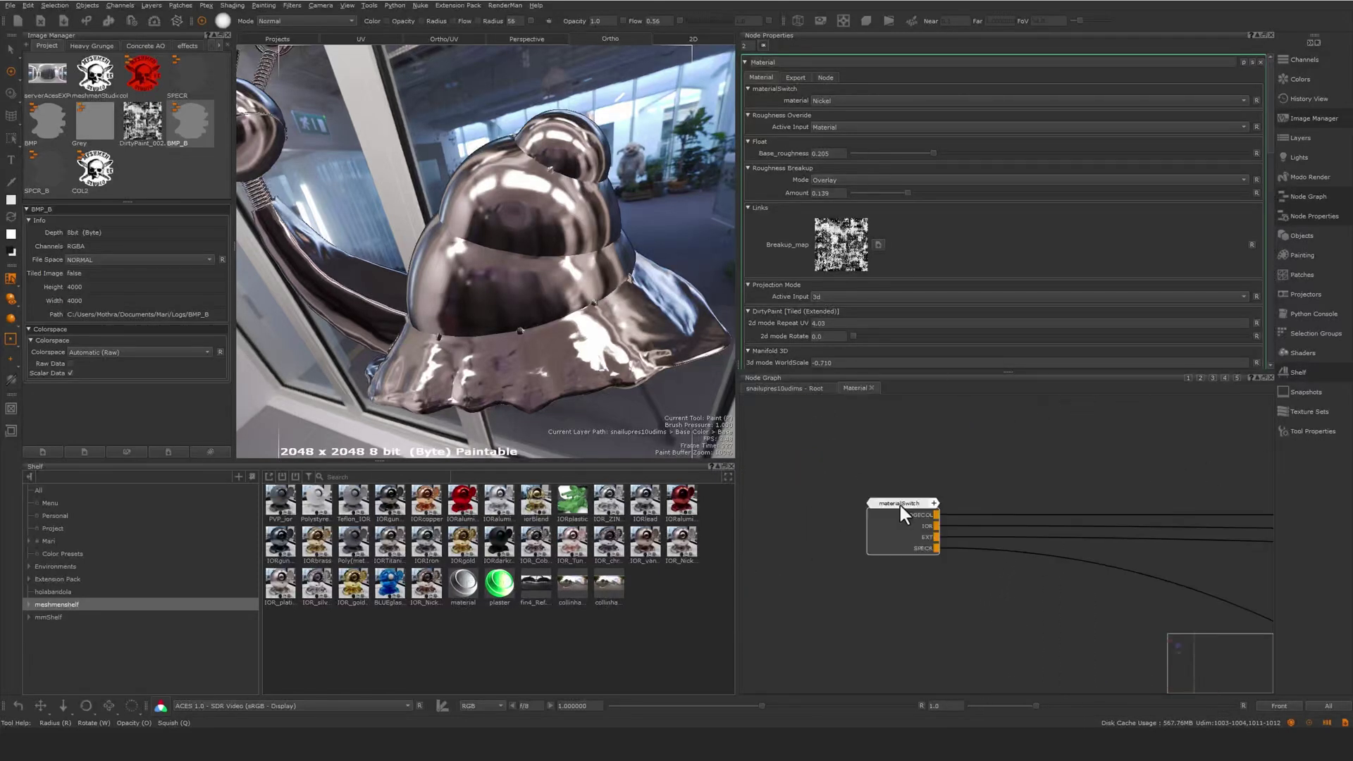
Open the materialSwitch group and examine how its material nodes feed the switch nodes and outputs.
double_click(901, 506)
middle_drag(848, 479, 851, 501)
click(1023, 635)
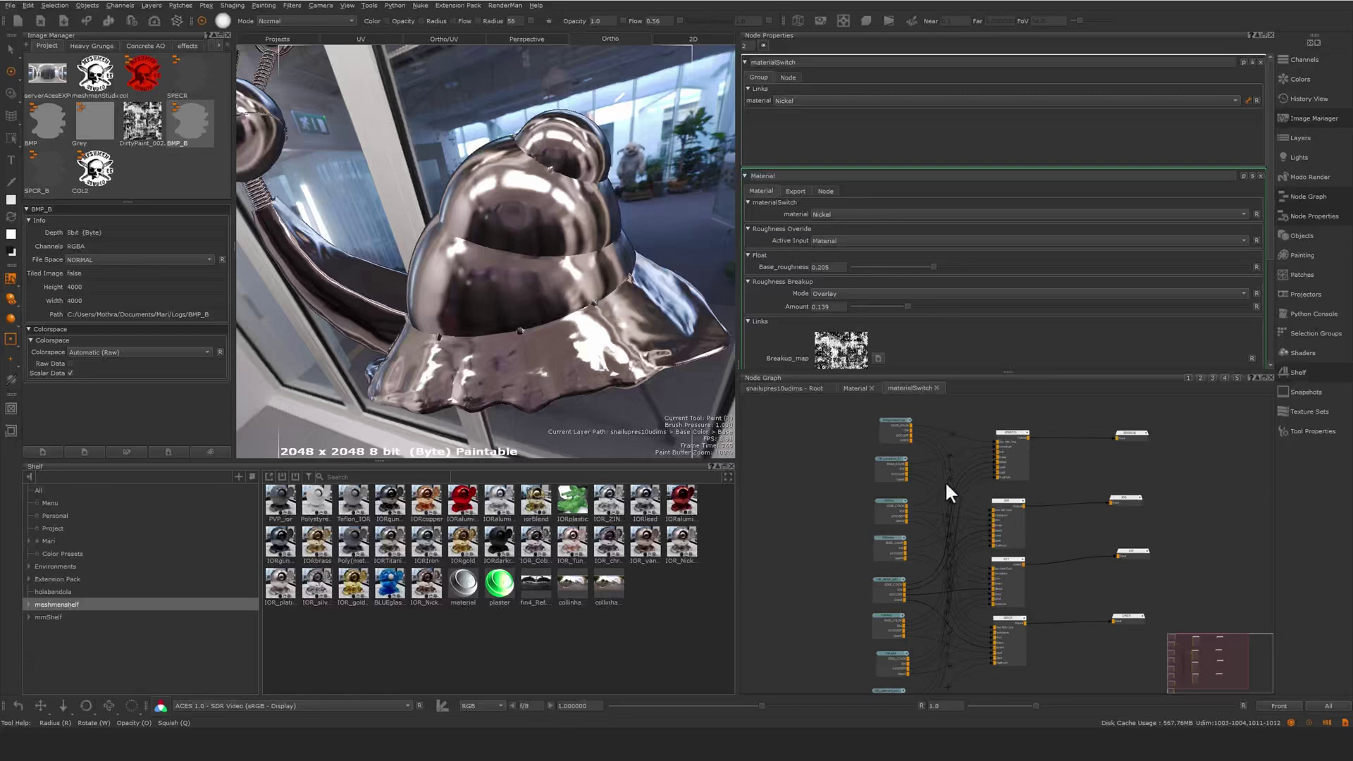
click(1013, 454)
scroll(1013, 454, up, 2)
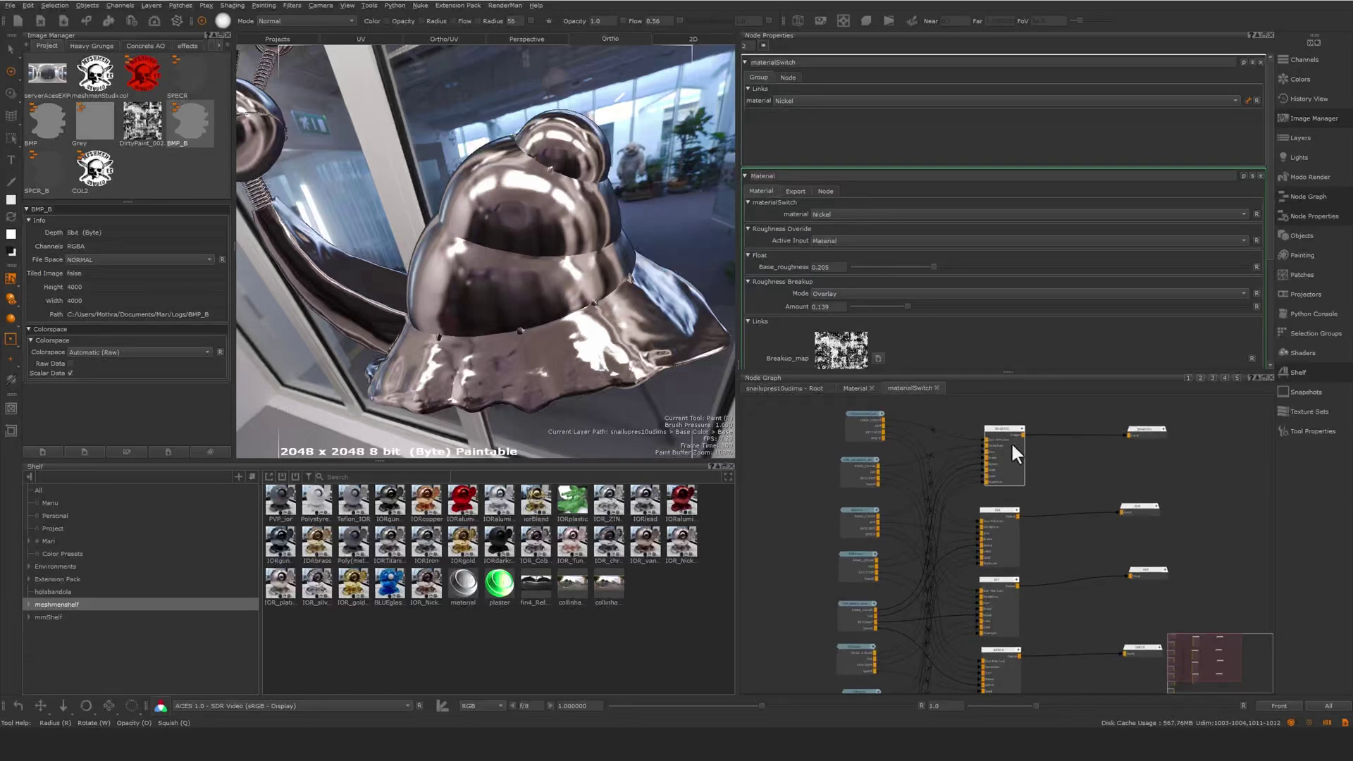
click(892, 421)
Return to the root node graph, clear the selection and bring the area around the Material node into view.
click(775, 388)
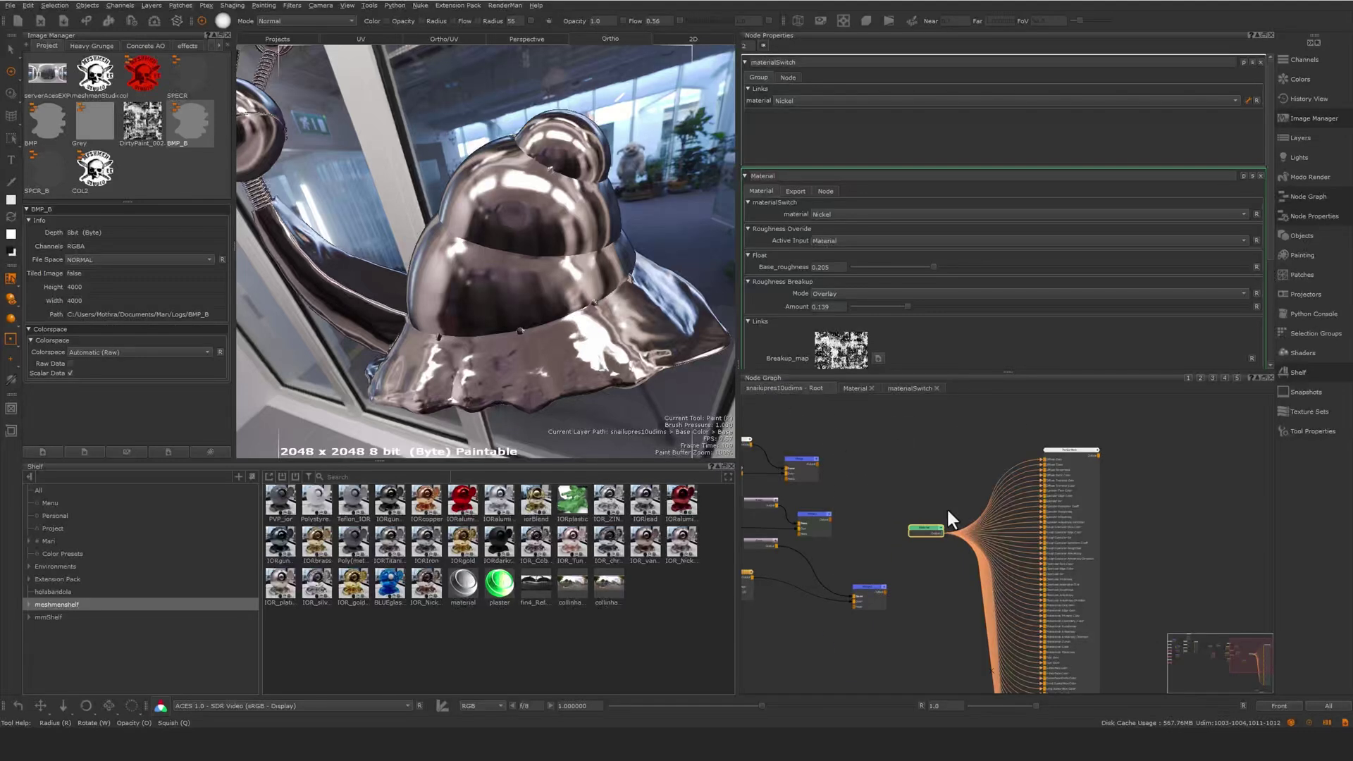
click(920, 472)
middle_drag(920, 472, 960, 521)
scroll(932, 494, up, 2)
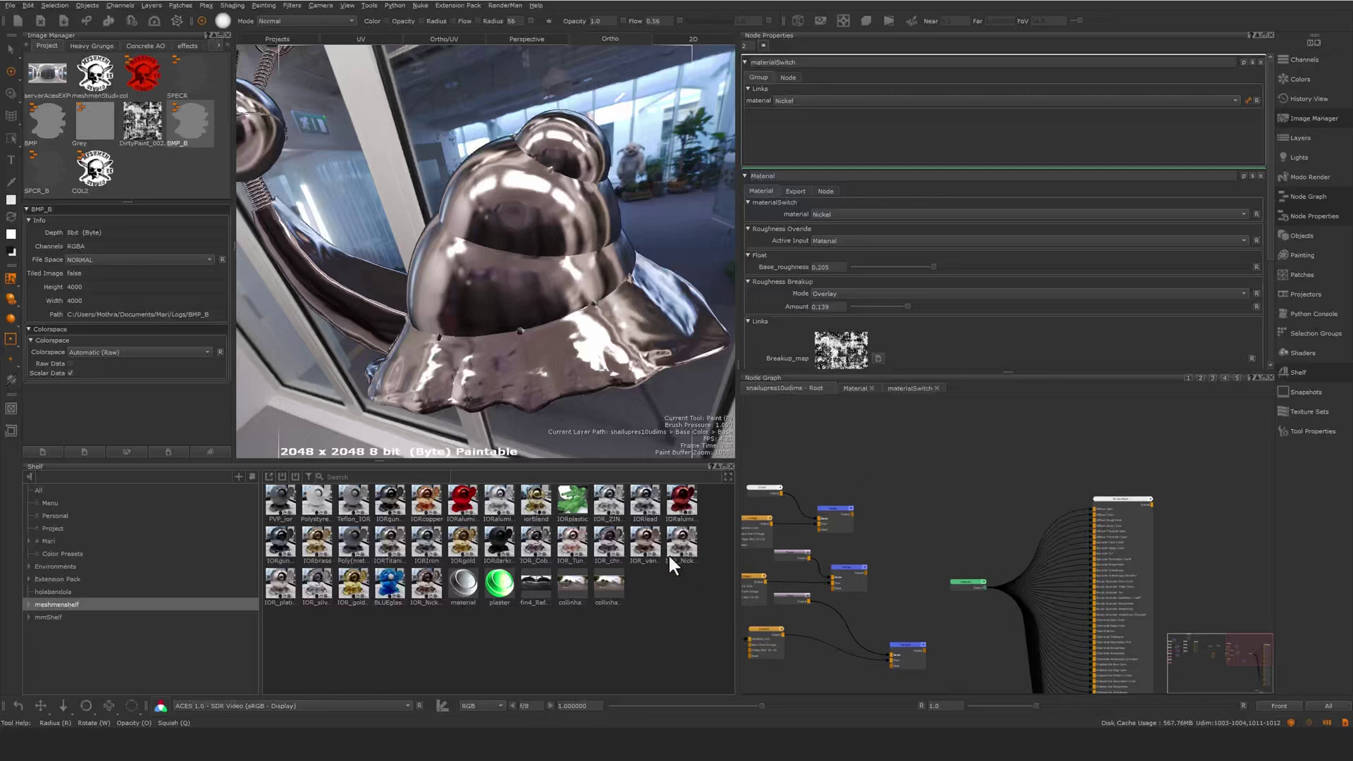
scroll(958, 479, up, 2)
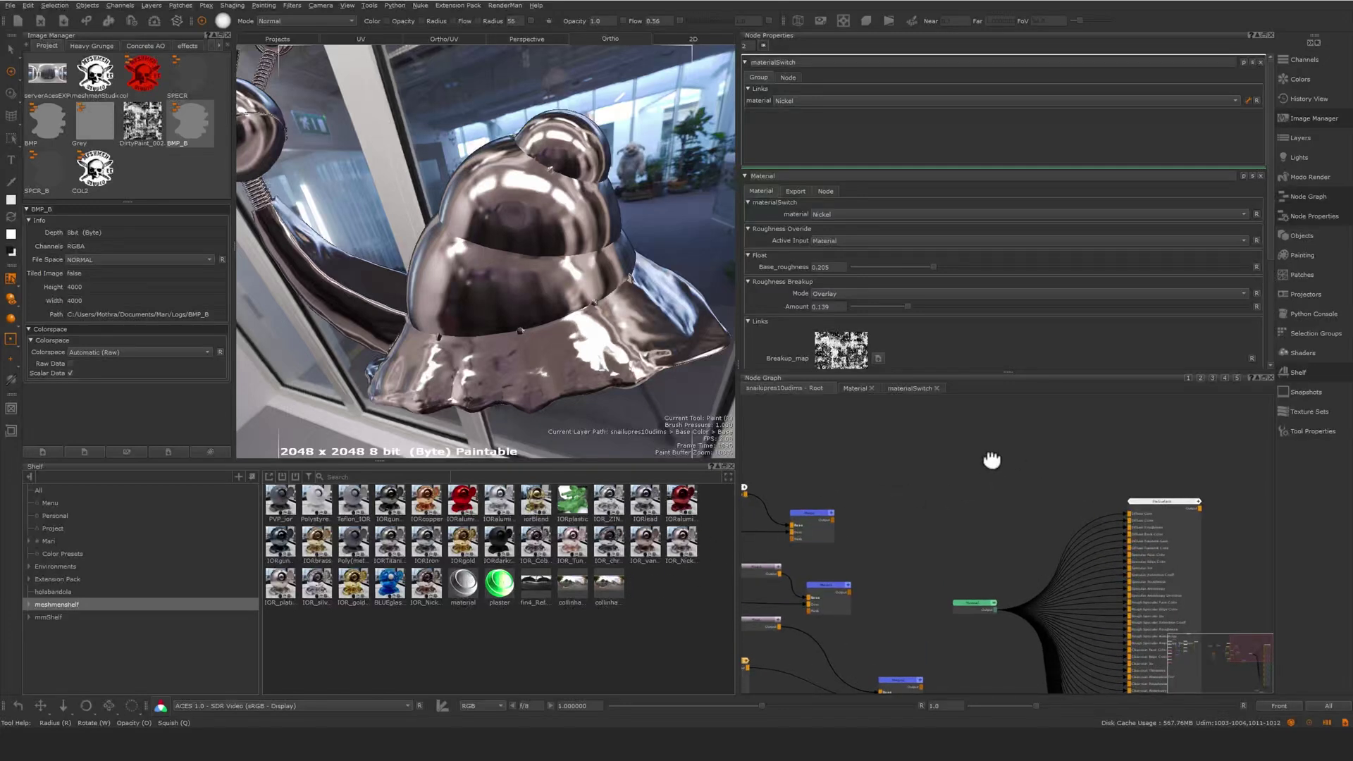
scroll(982, 472, up, 3)
middle_drag(940, 543, 947, 544)
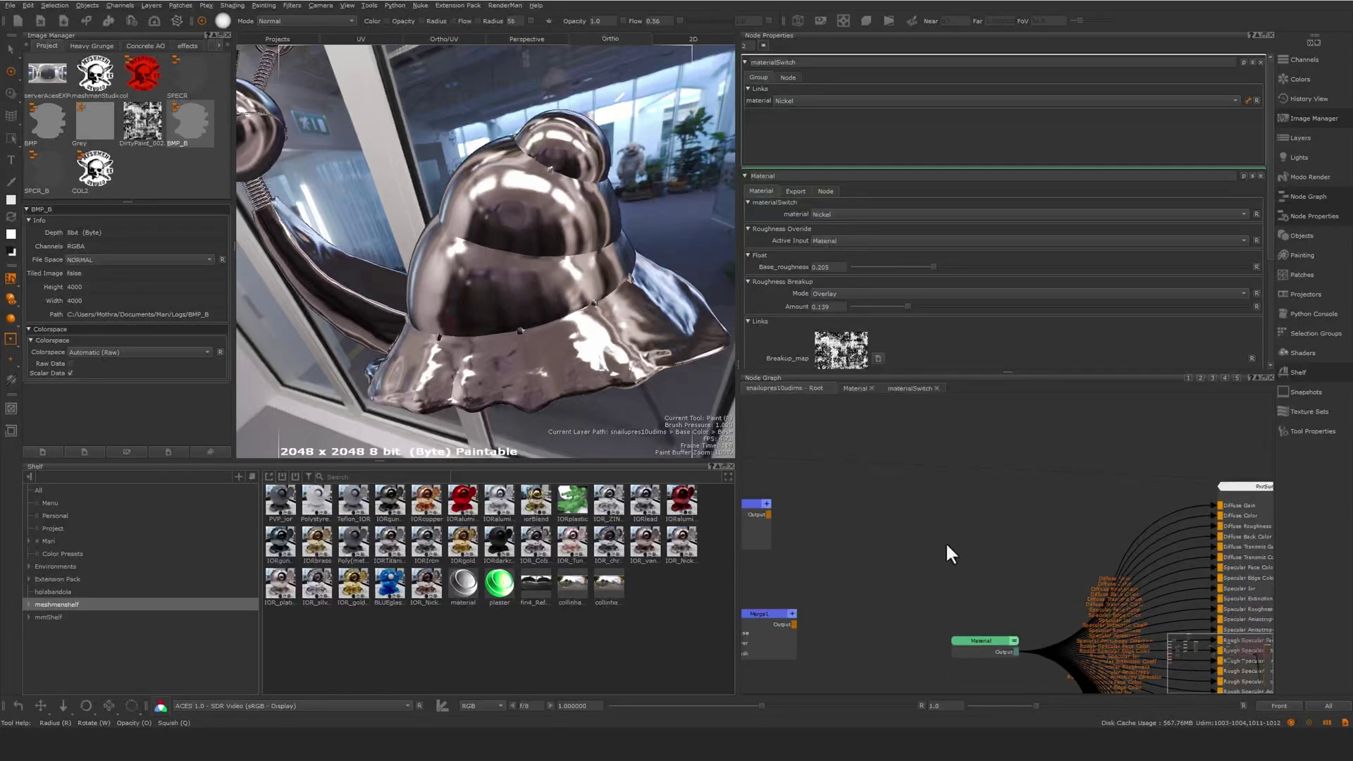
Create a Switch node above the Material node and add a second input named MatA to it.
key(Tab)
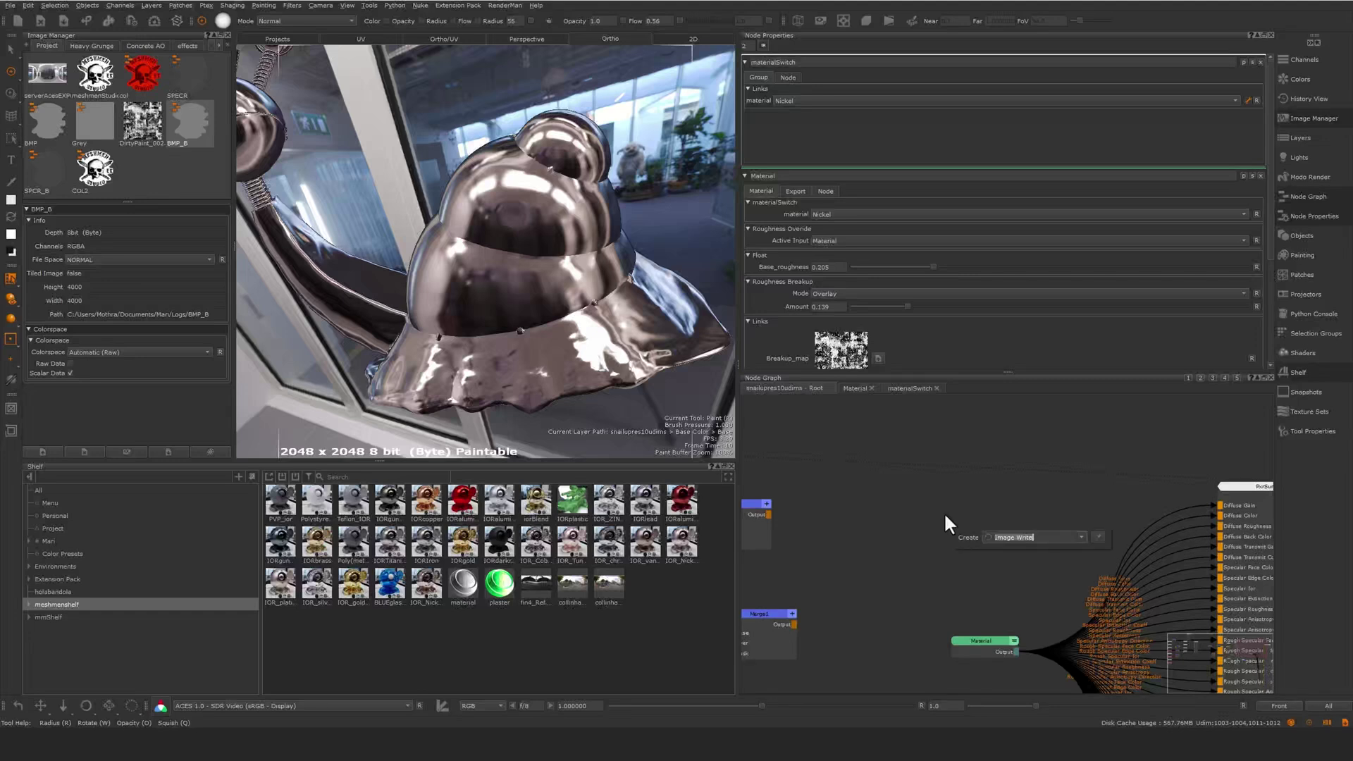
text(switch)
key(Return)
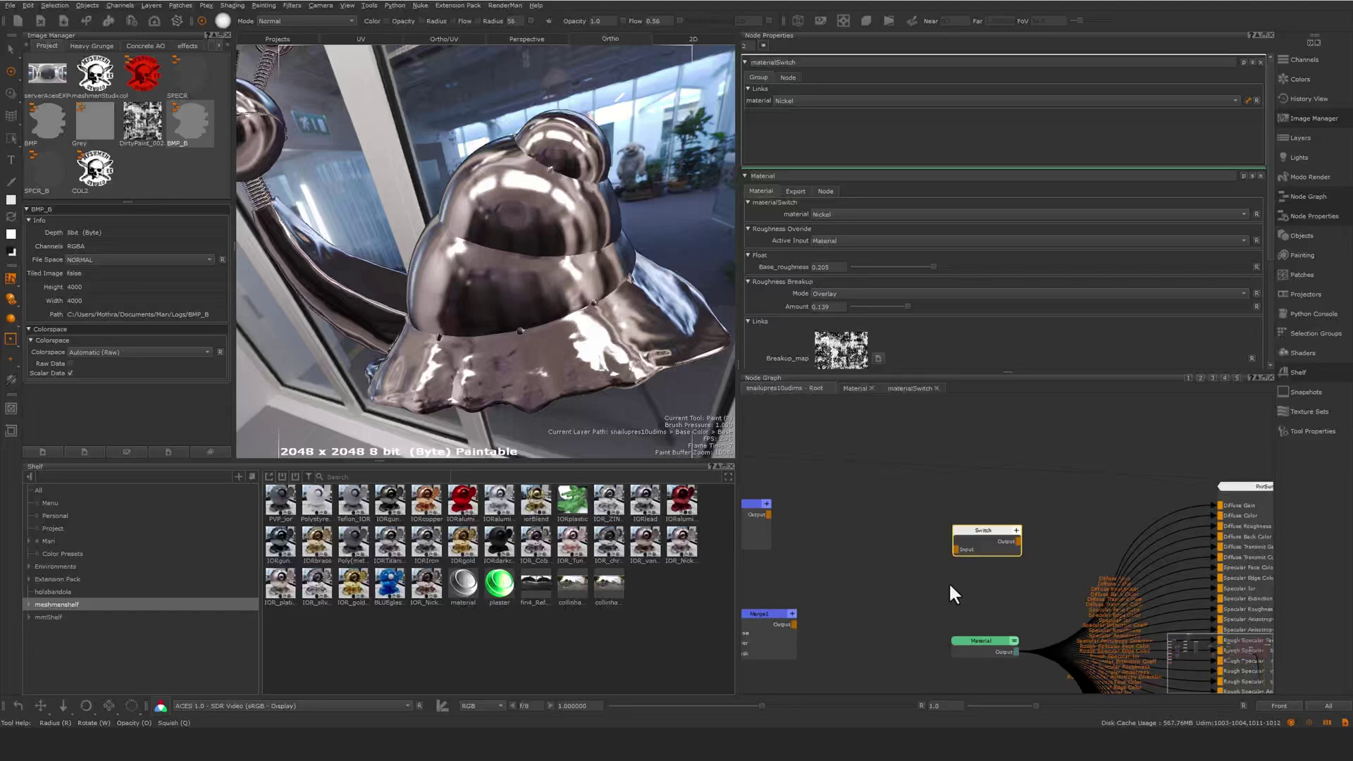
double_click(984, 536)
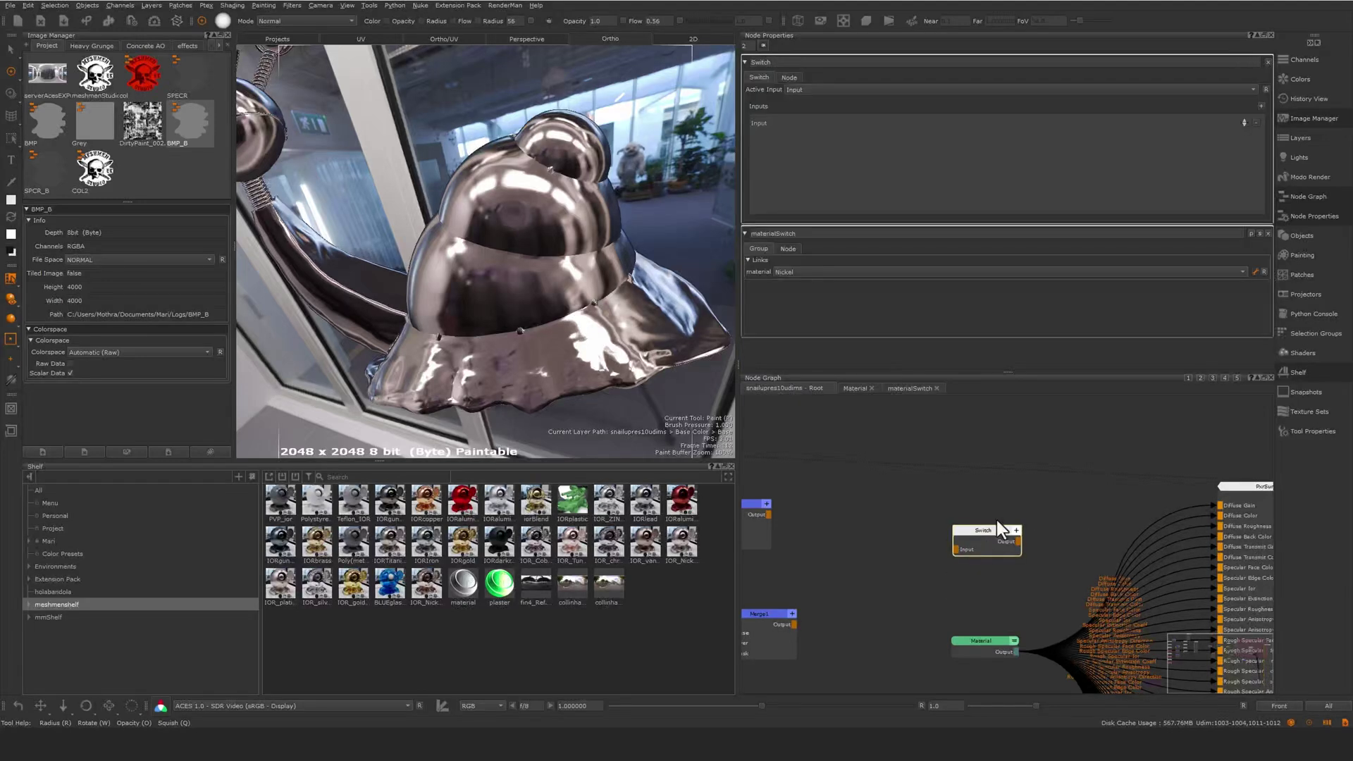
click(1260, 106)
text(MatA)
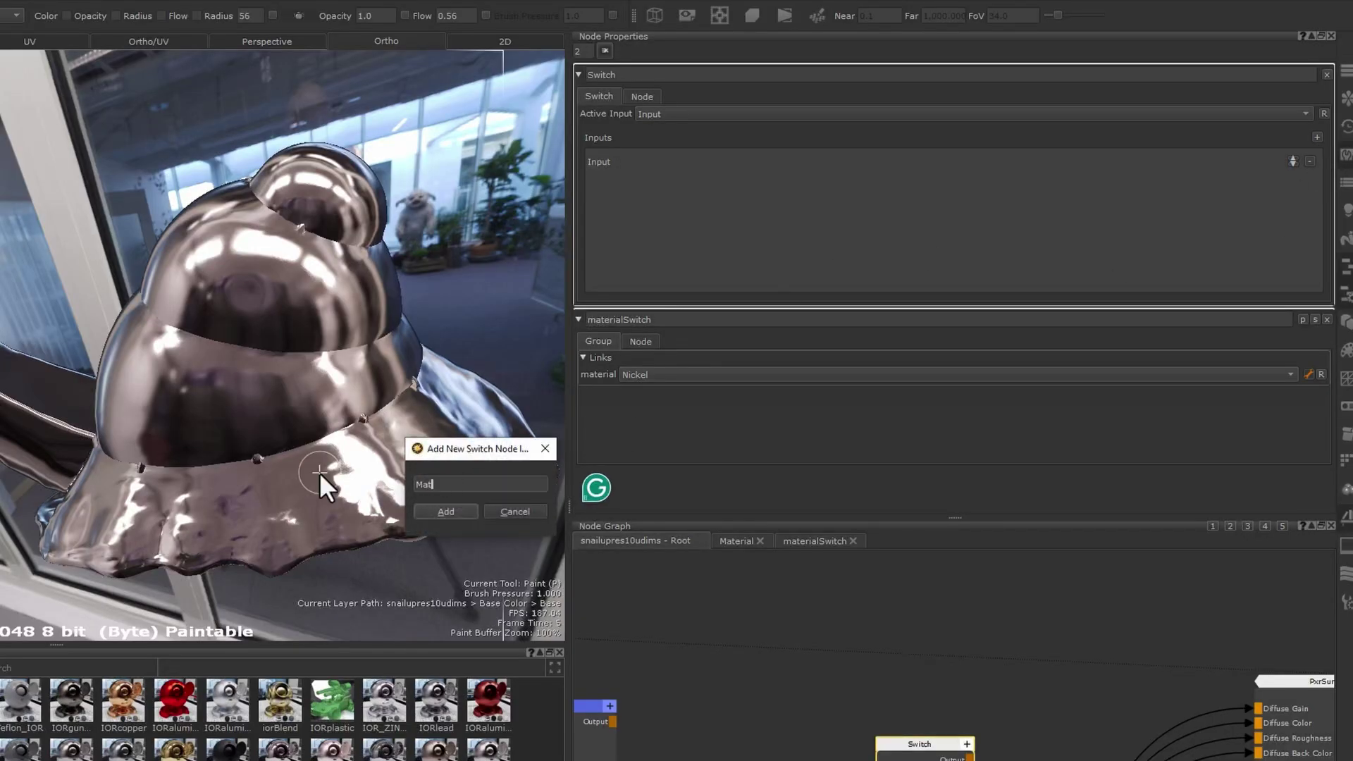
key(Return)
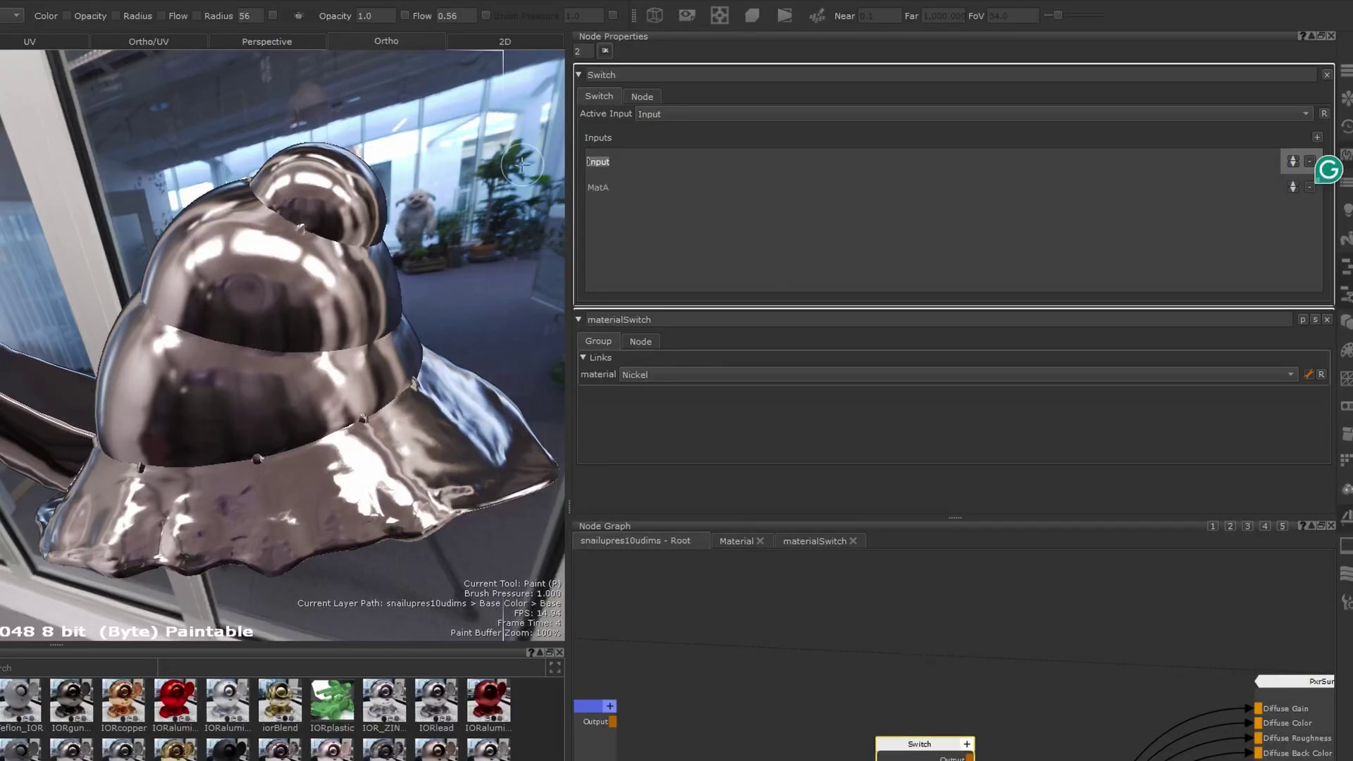
Rename the Switch node's first input as Default and add a third input named Mat B.
text(Defaulyt)
key(Return)
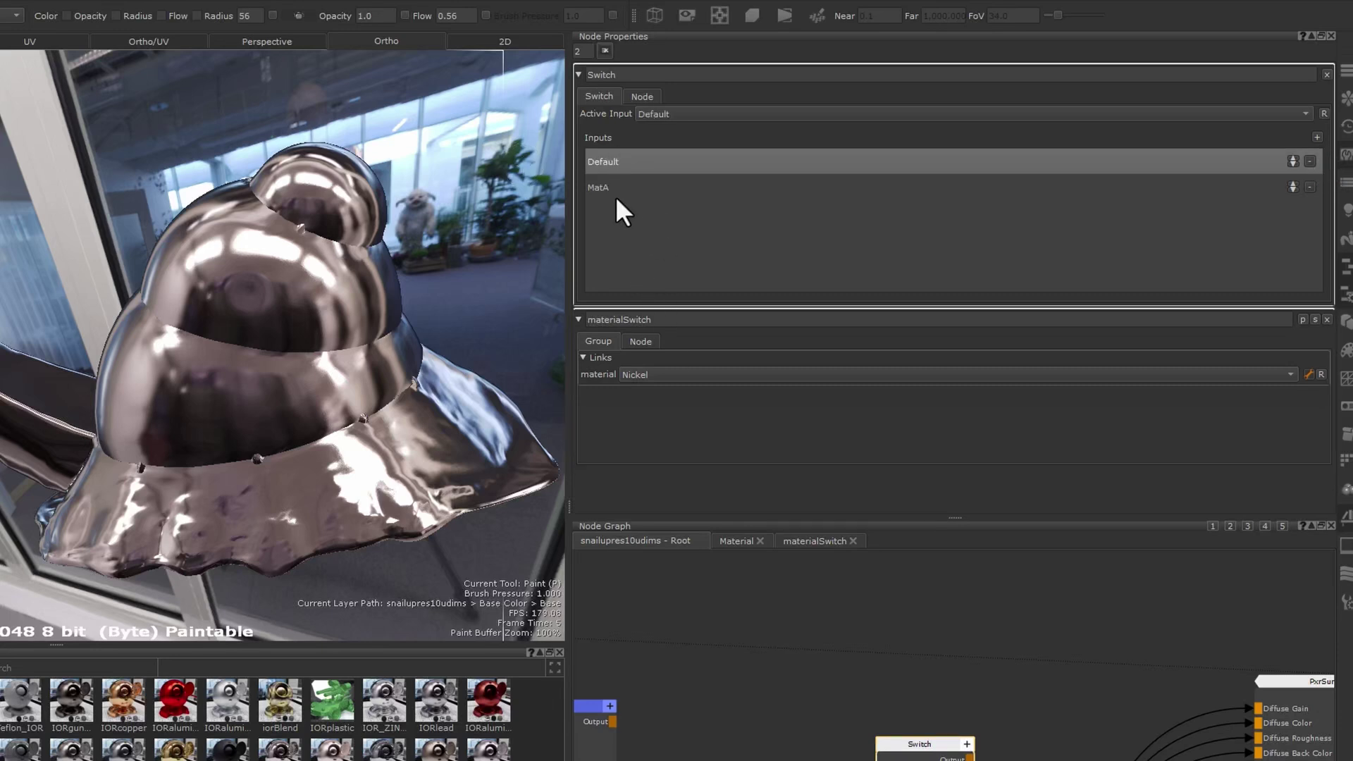
click(695, 113)
click(695, 113)
click(966, 743)
text(Mat B)
key(Return)
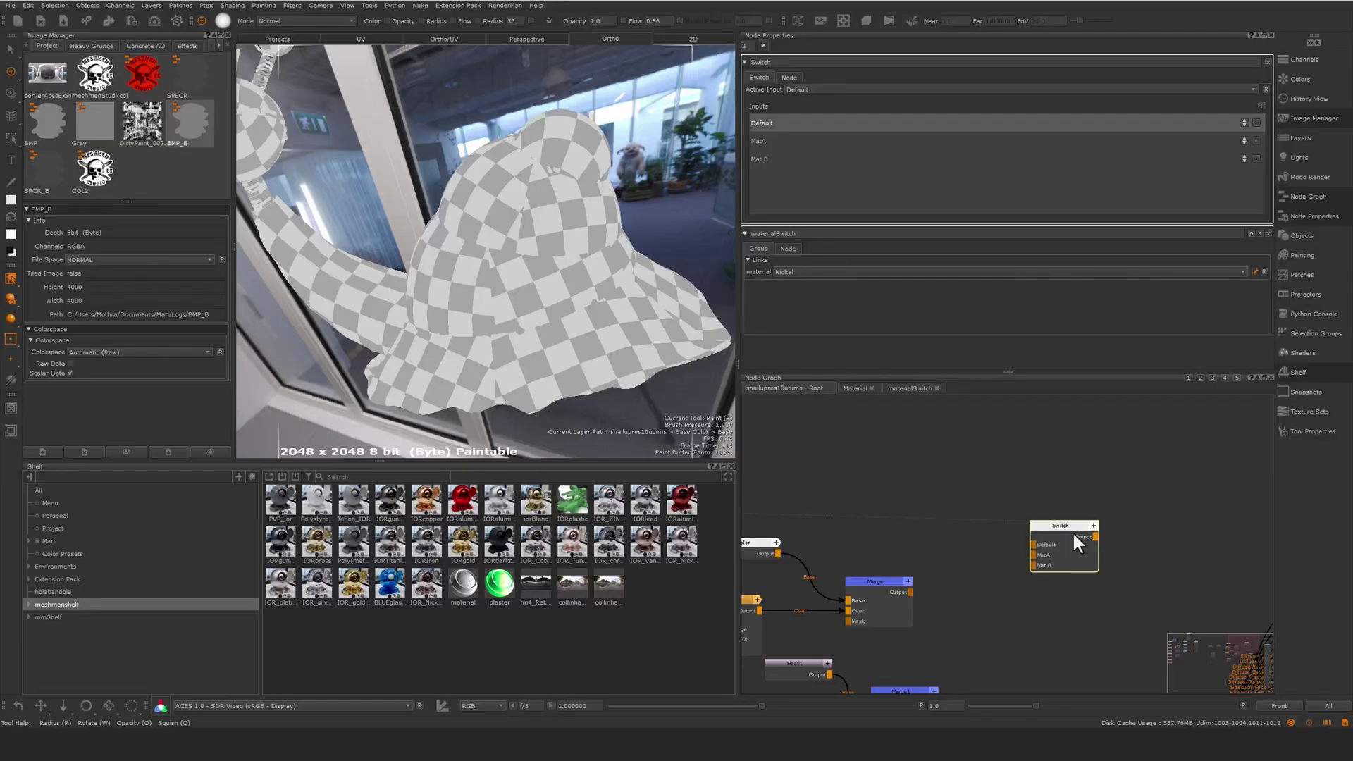
Add the Noisy Dirt, Rough Metal and Concrete Noise smart masks and connect them to the Switch's Default, MatA and Mat B inputs.
drag(1082, 521, 1085, 518)
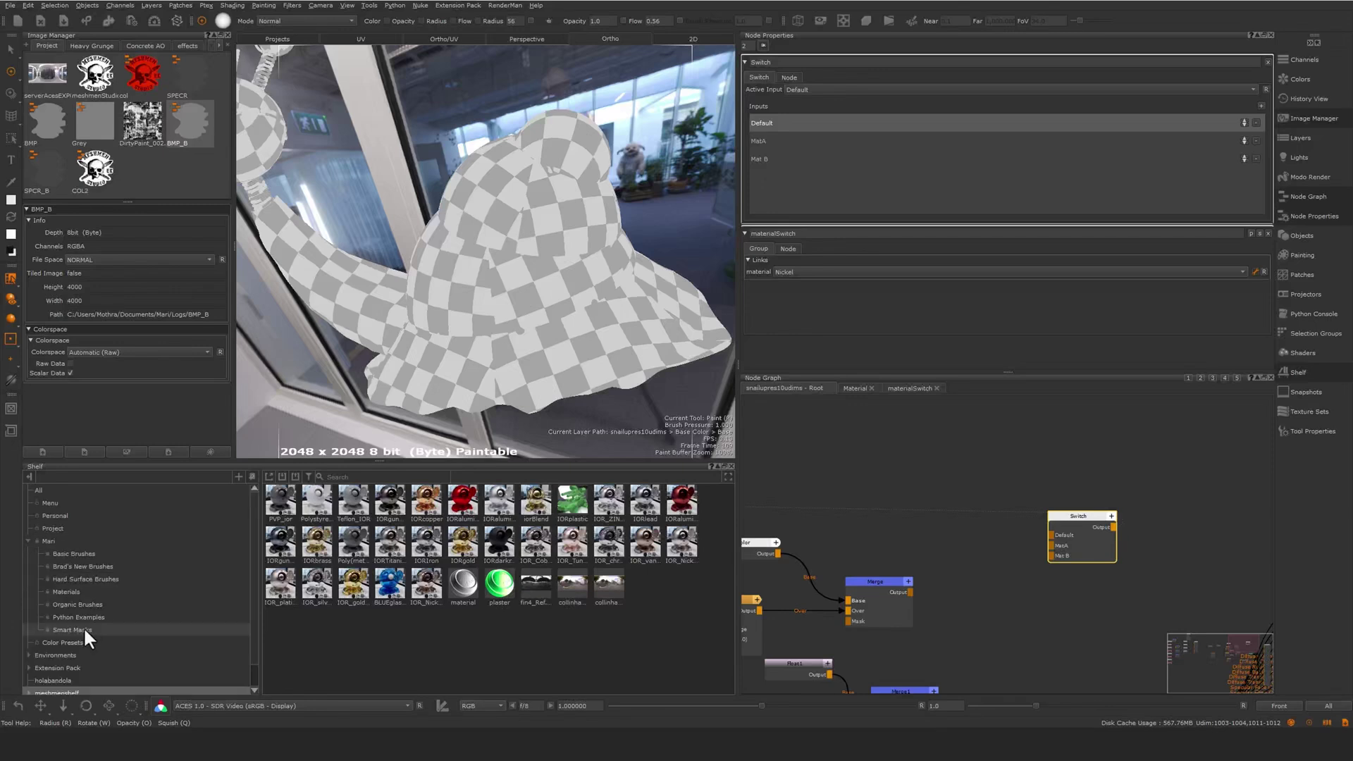
click(83, 628)
scroll(728, 552, down, 1)
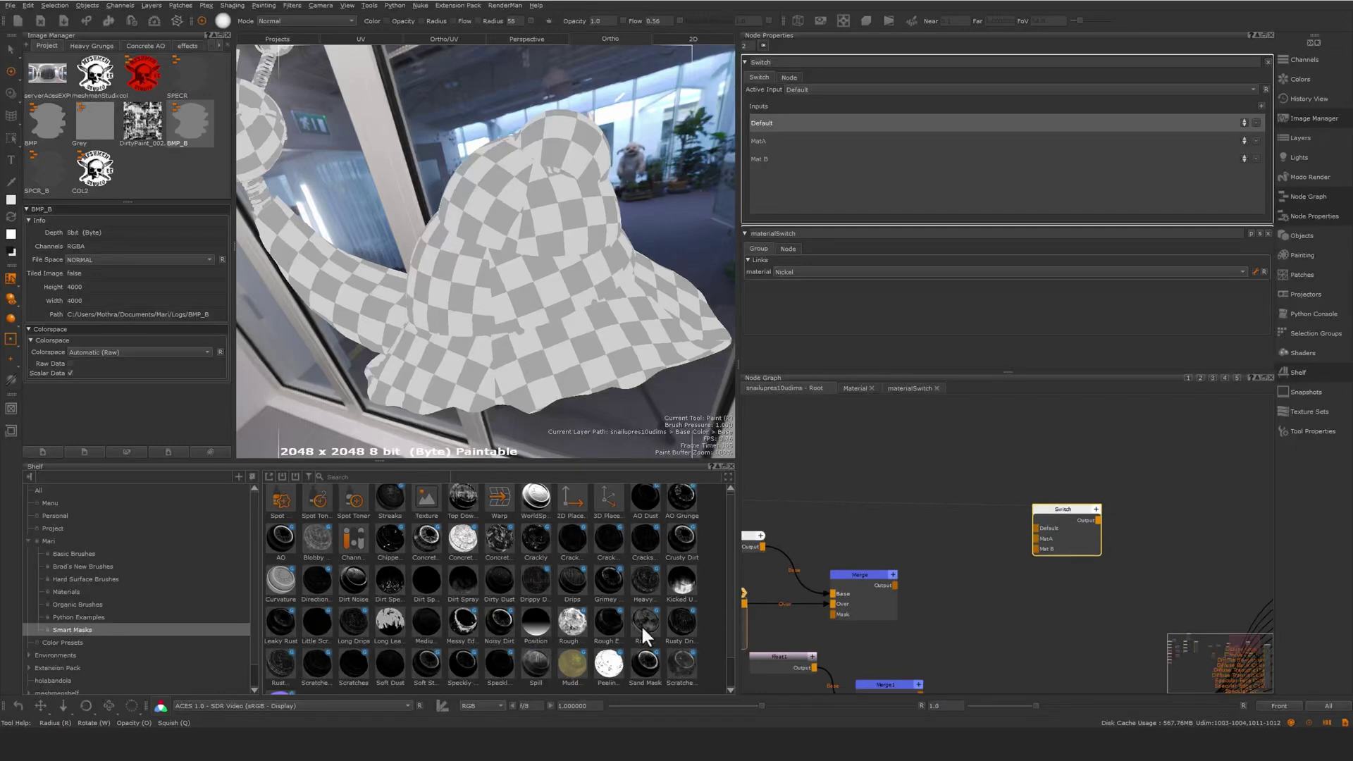
drag(499, 623, 964, 528)
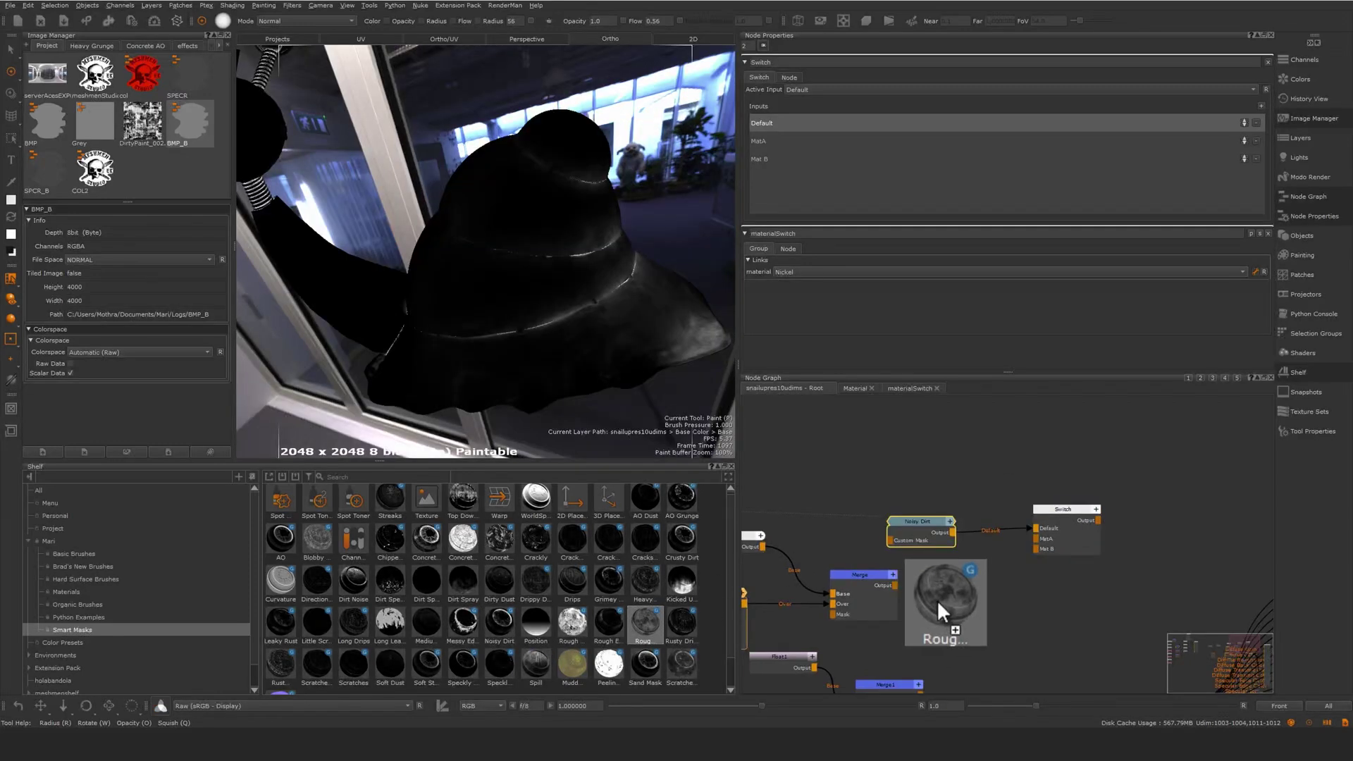
drag(936, 598, 946, 607)
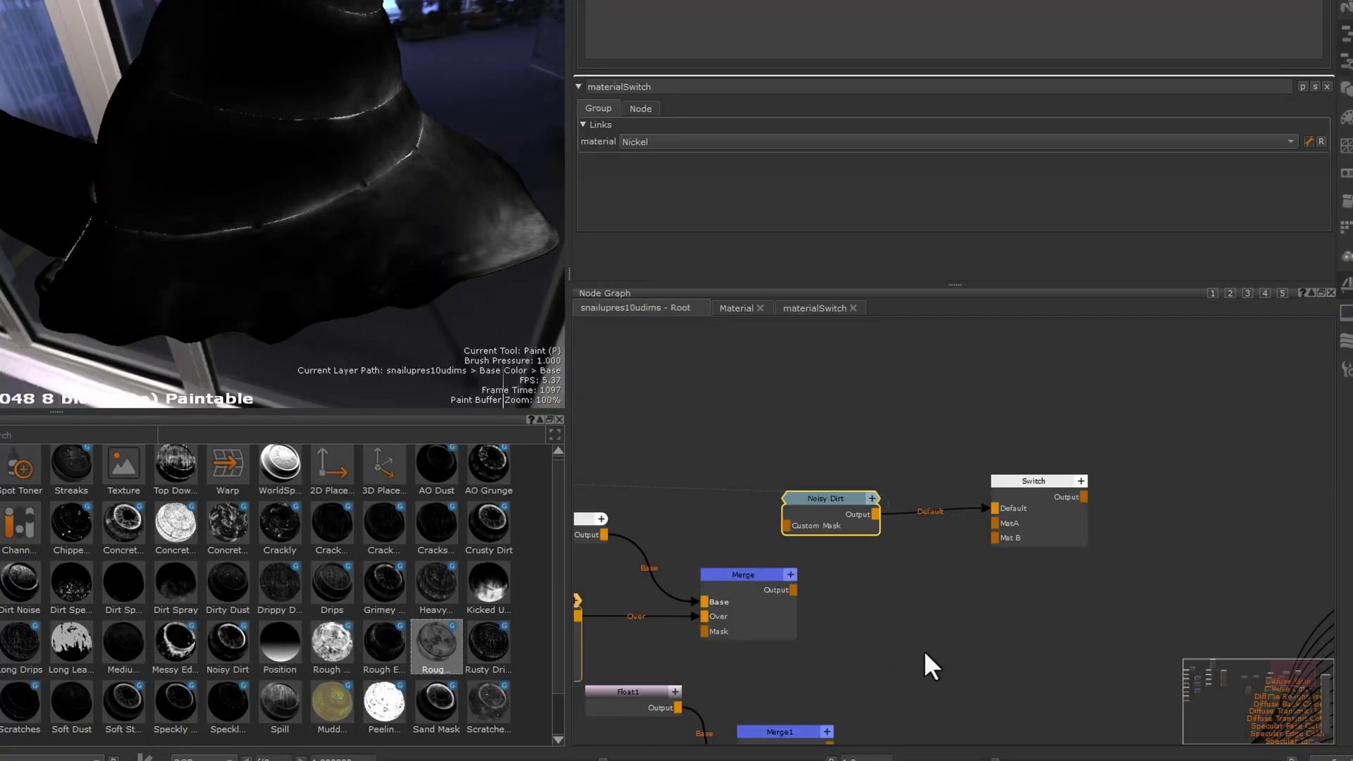
drag(243, 527, 898, 656)
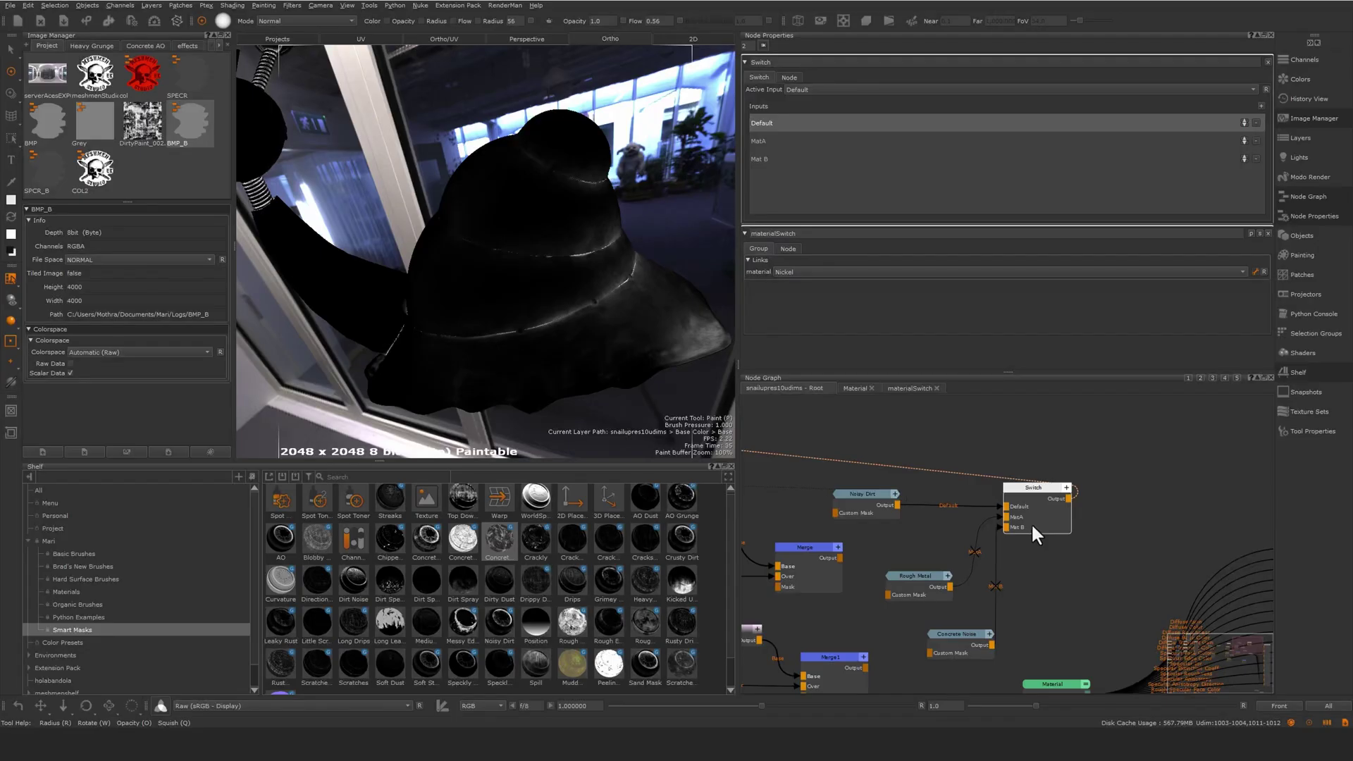
drag(1034, 513, 1082, 492)
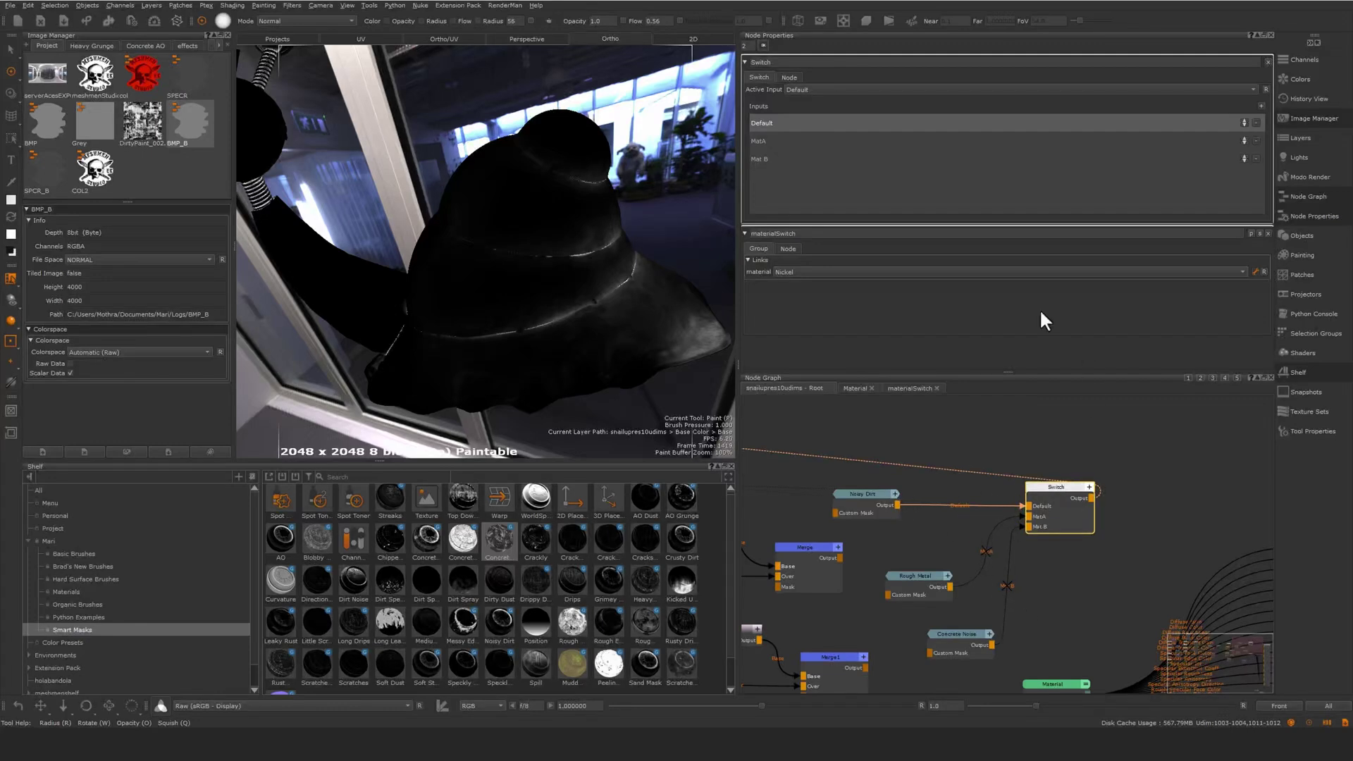
Change the Switch node's active input to MatA and after that to Mat B.
click(813, 86)
click(806, 96)
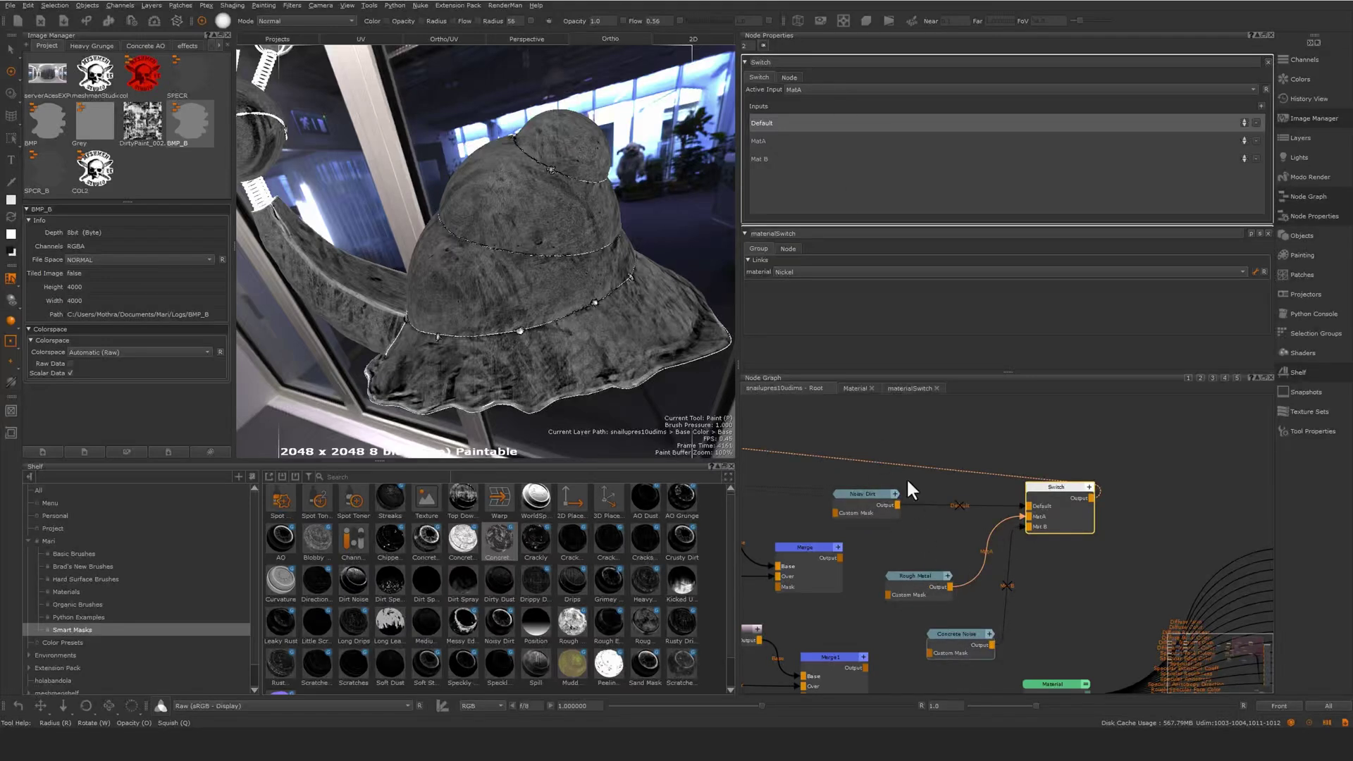
click(825, 86)
click(812, 100)
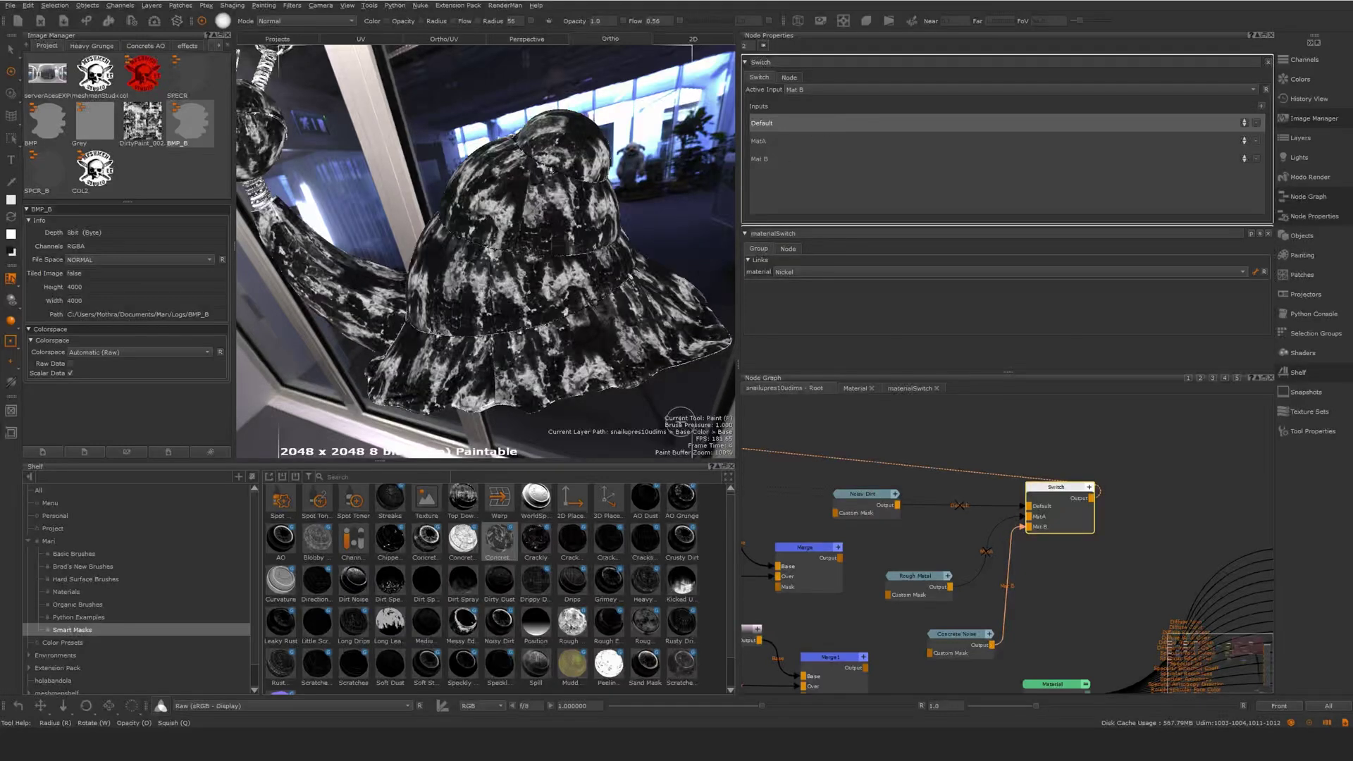
Try a Merge node with Noisy Dirt as the base and Rough Metal as the over input, and delete it.
middle_drag(1096, 458, 1074, 462)
click(1125, 467)
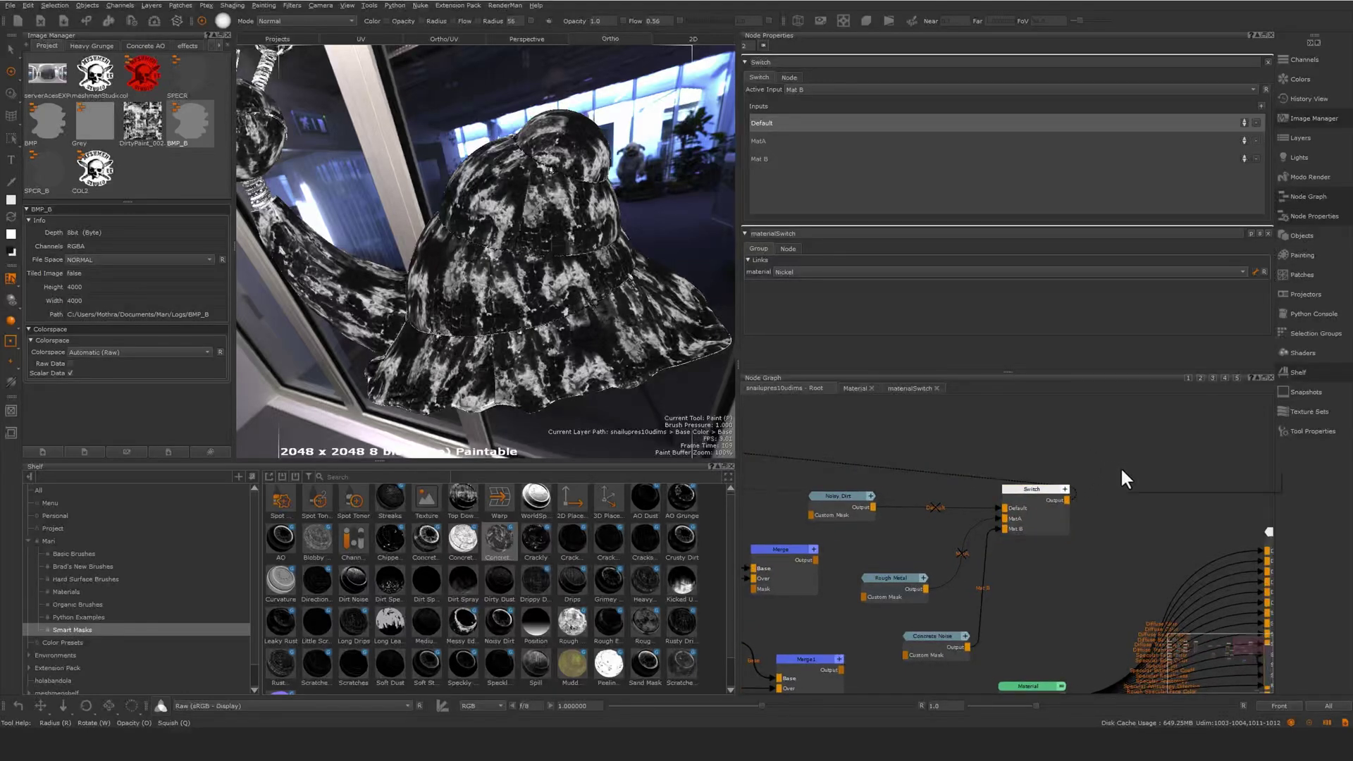
key(m)
drag(1143, 476, 1088, 431)
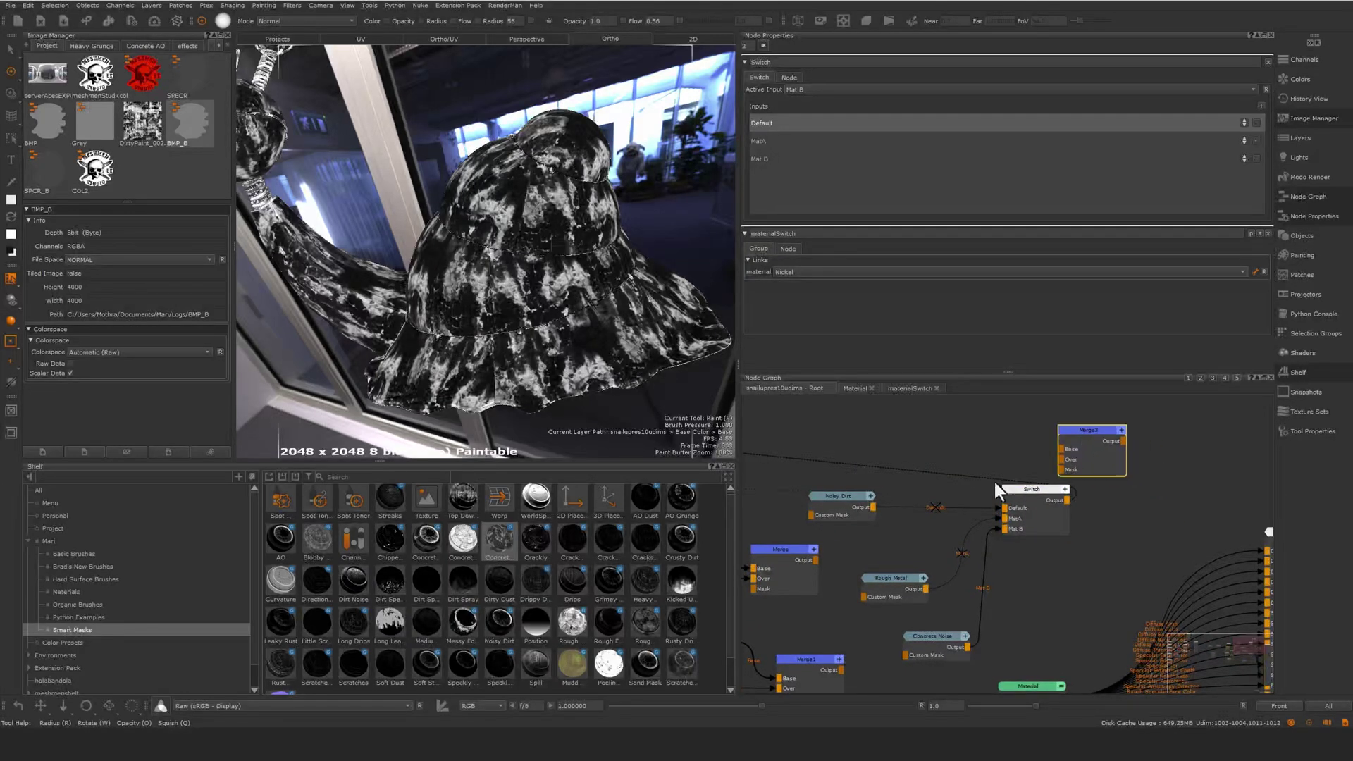
drag(868, 502, 884, 426)
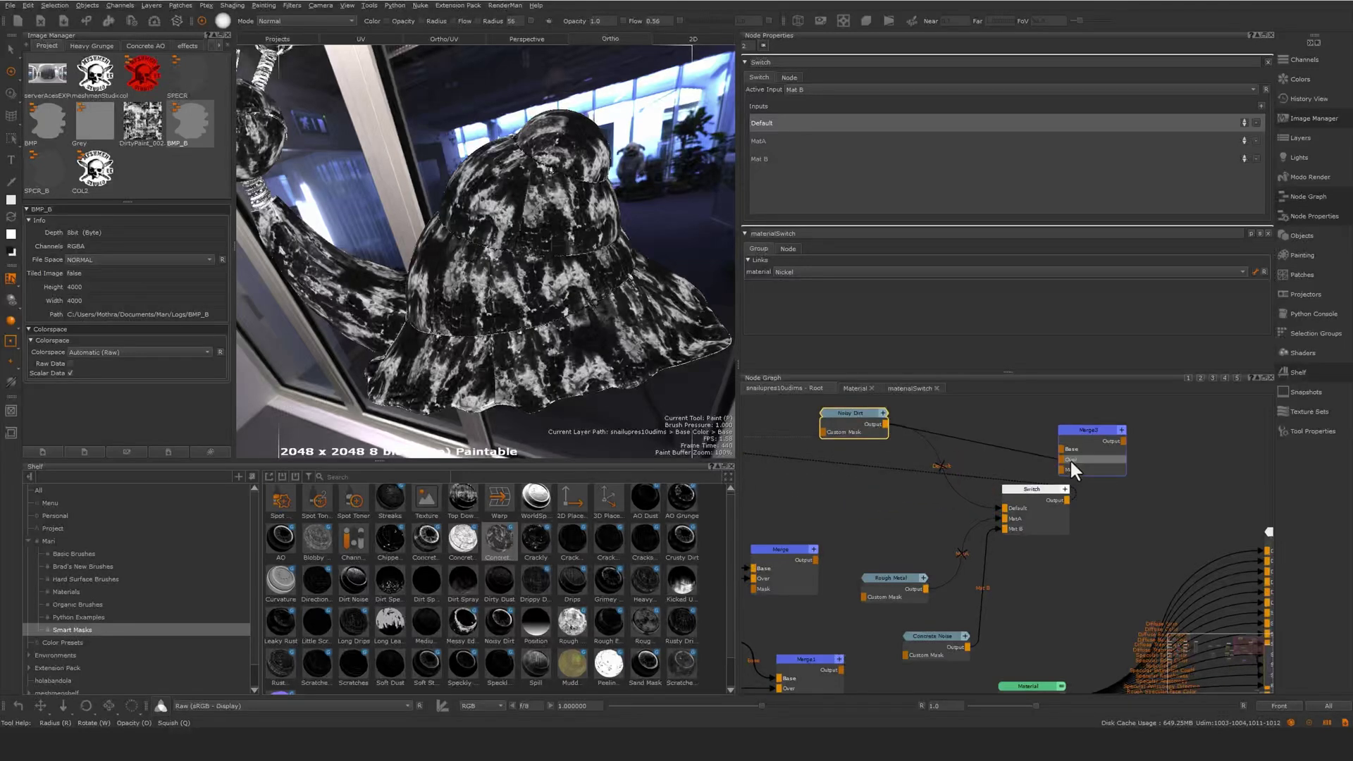
drag(1080, 443, 1071, 454)
mouse_move(885, 424)
mouse_down()
mouse_move(916, 446)
mouse_move(1078, 457)
mouse_move(1065, 459)
mouse_up()
mouse_move(1251, 100)
mouse_down()
mouse_move(831, 112)
mouse_move(810, 126)
mouse_move(1289, 116)
mouse_move(736, 98)
mouse_move(1256, 99)
mouse_up()
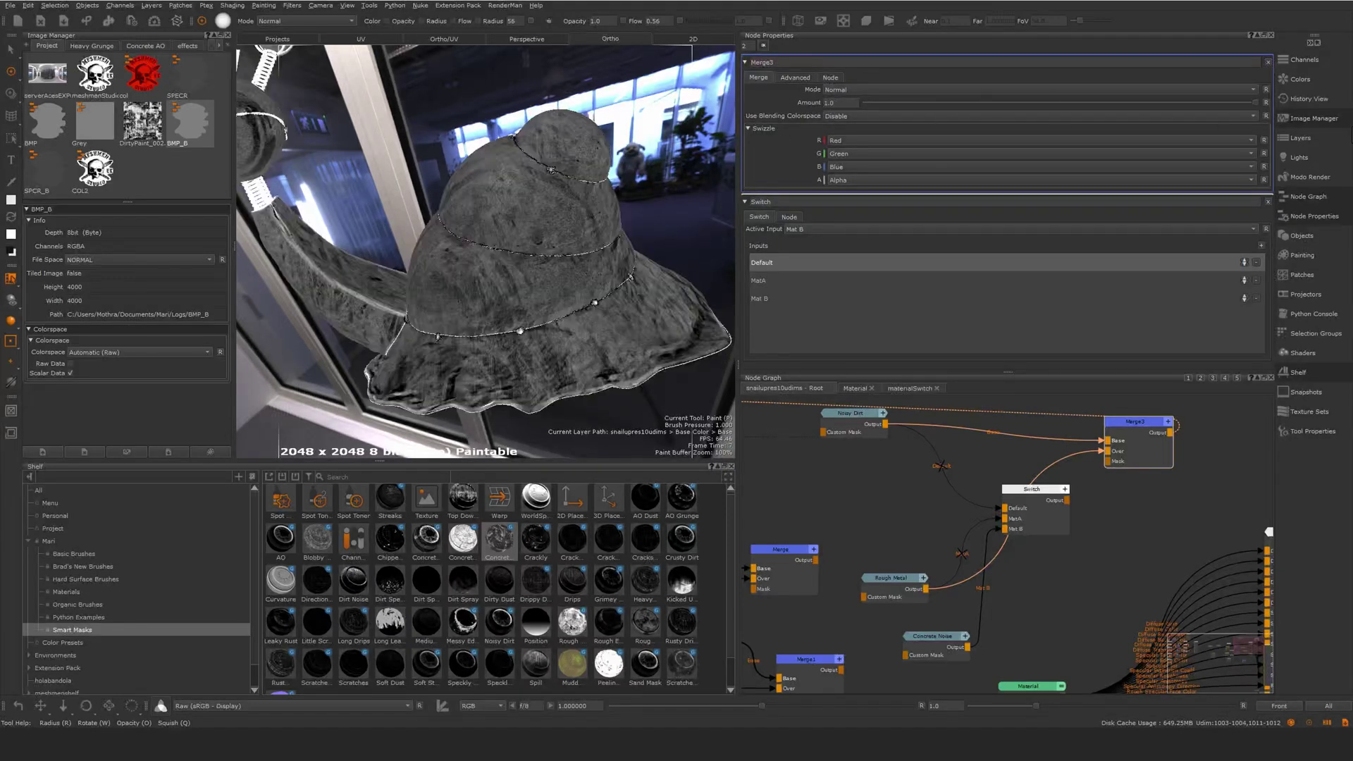
drag(1127, 442, 1096, 433)
key(Delete)
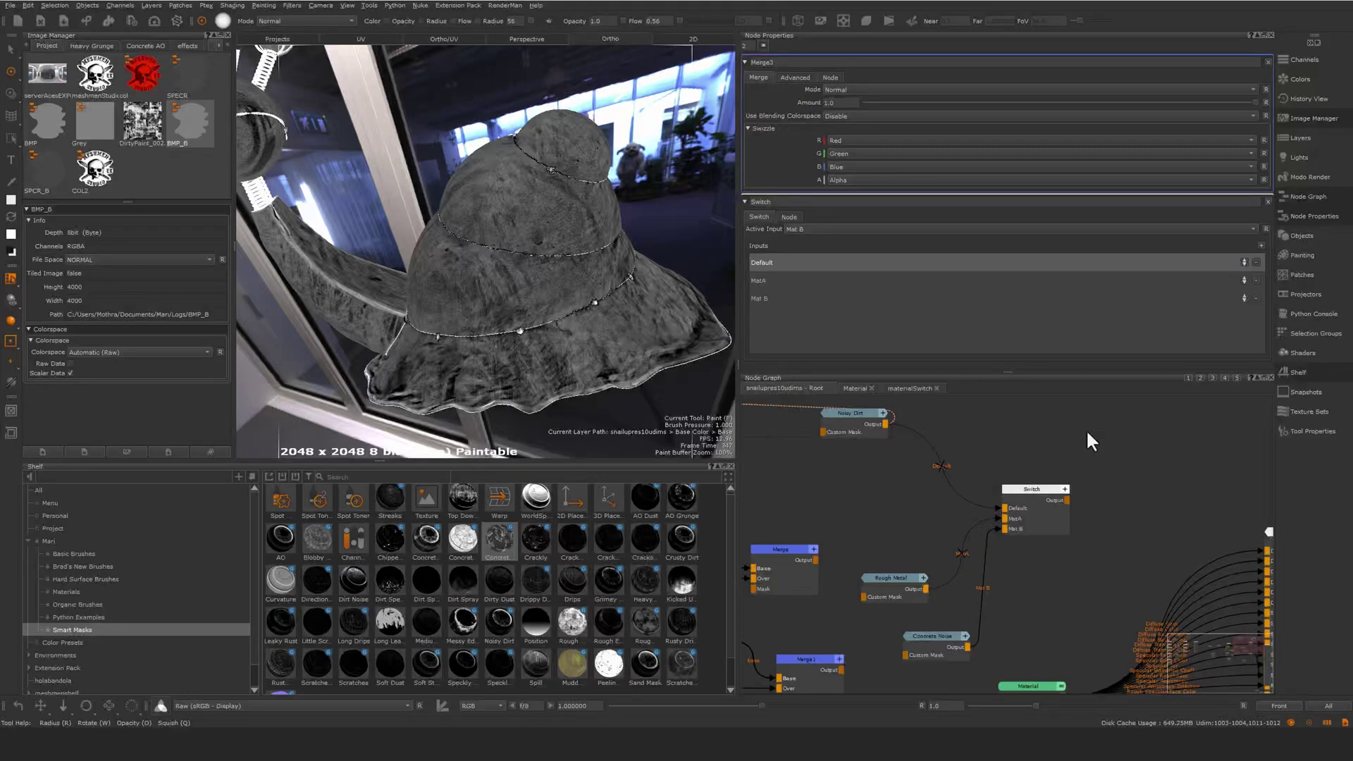
Reposition the Switch node slightly and show the PxrSurface shader on the snail again.
drag(1031, 486, 1045, 478)
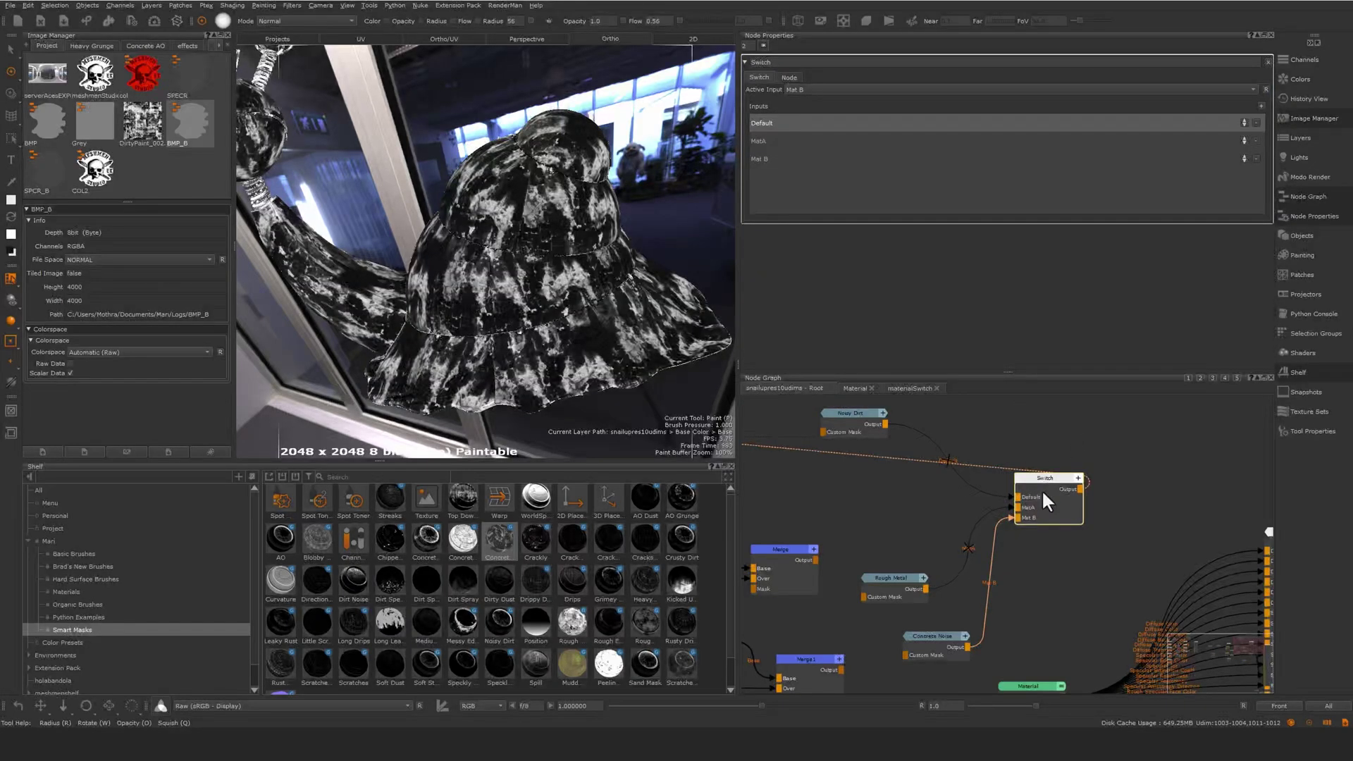
middle_drag(1144, 480, 1051, 474)
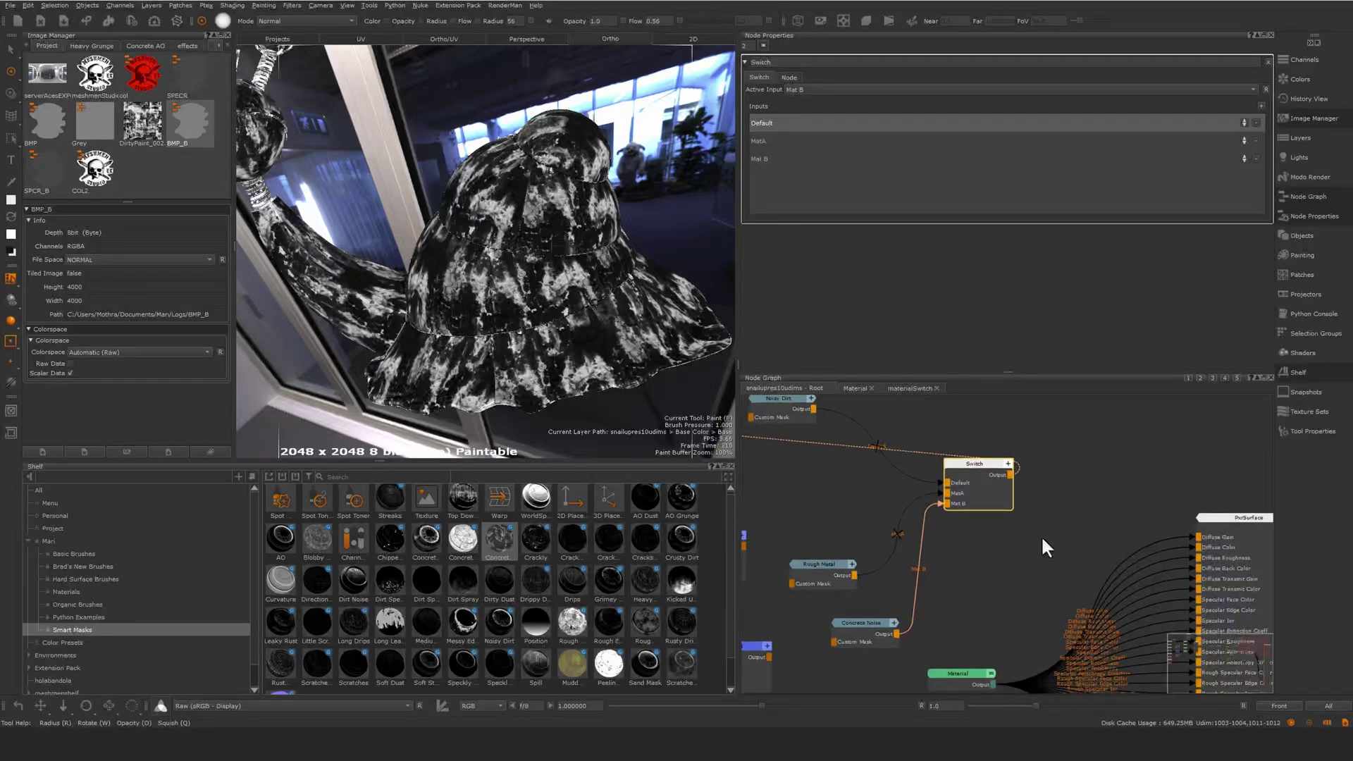
middle_drag(1042, 534, 1092, 451)
click(1011, 594)
middle_drag(1240, 444, 1110, 462)
click(1167, 455)
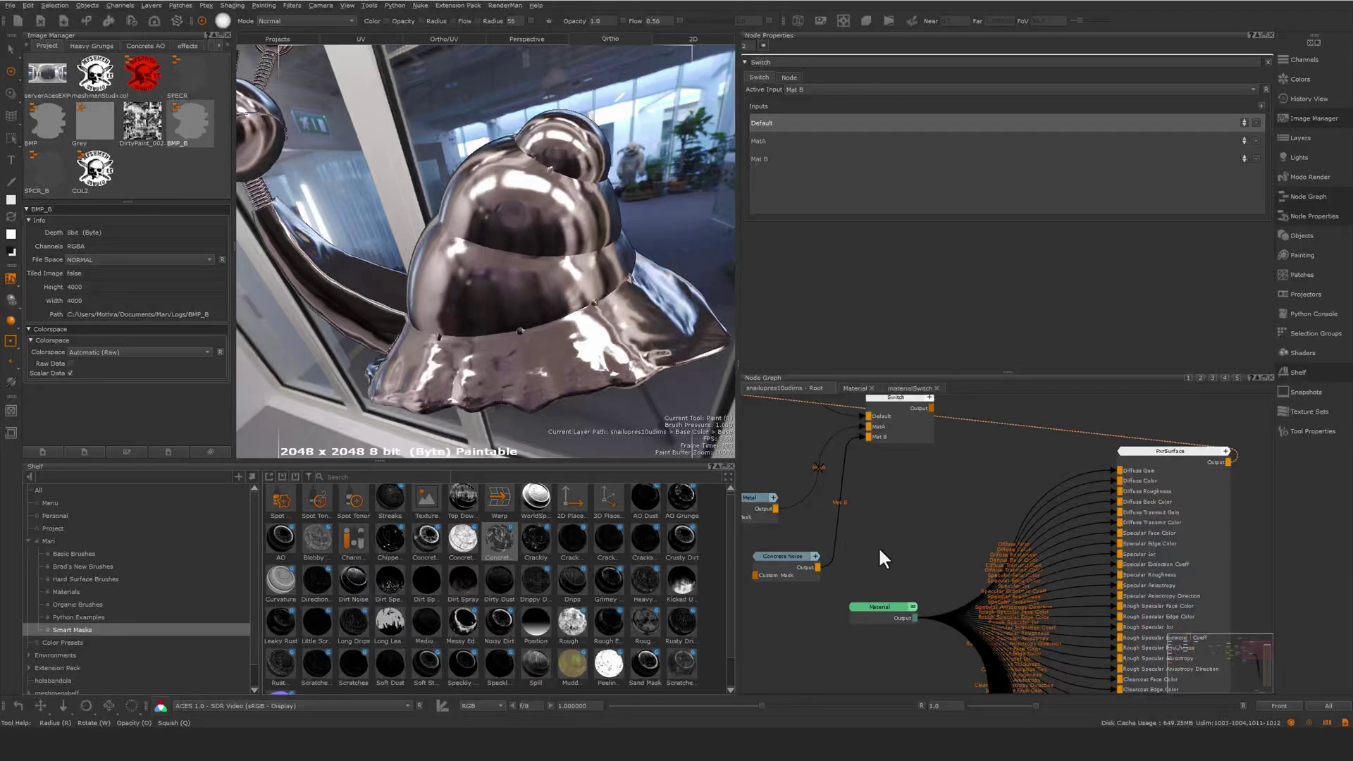
Select the Material node and change its material to Gun Met Cool, followed by Gold.
click(889, 610)
click(844, 100)
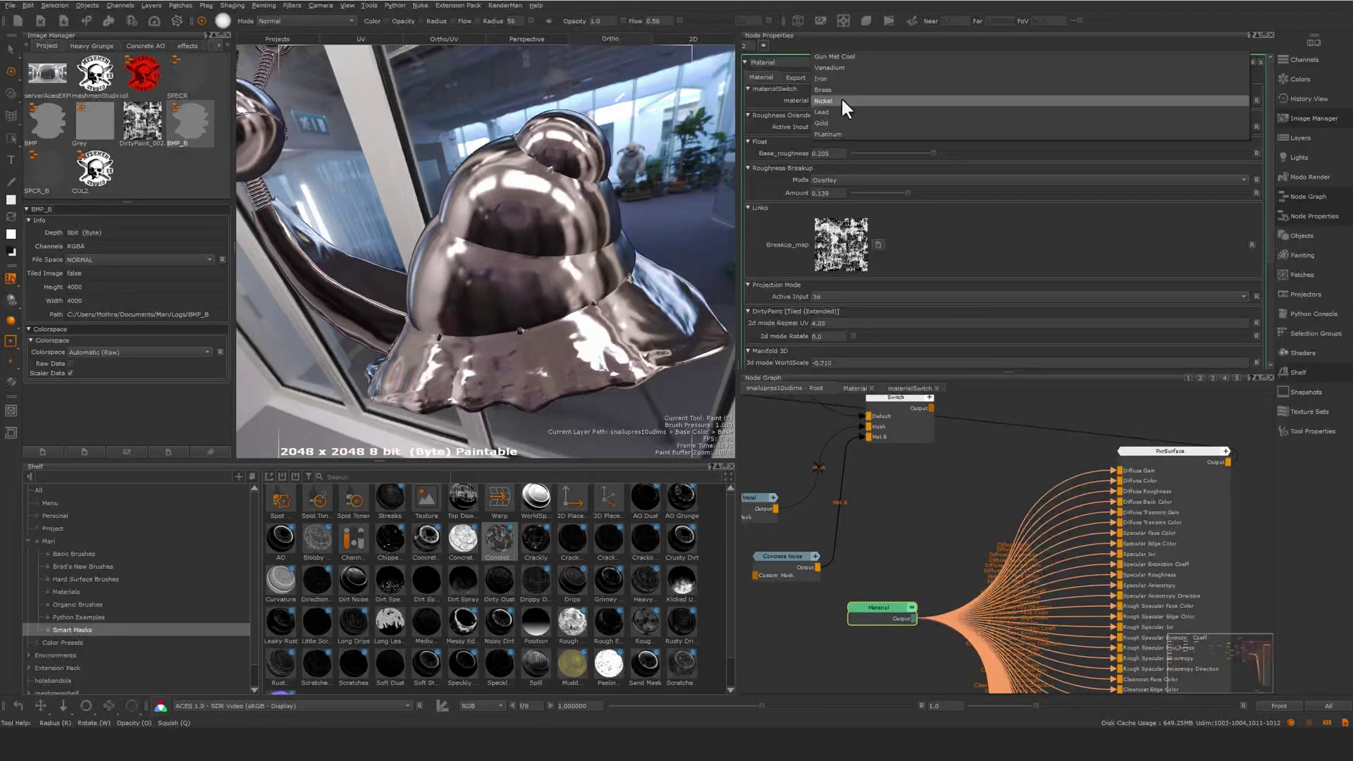
click(849, 57)
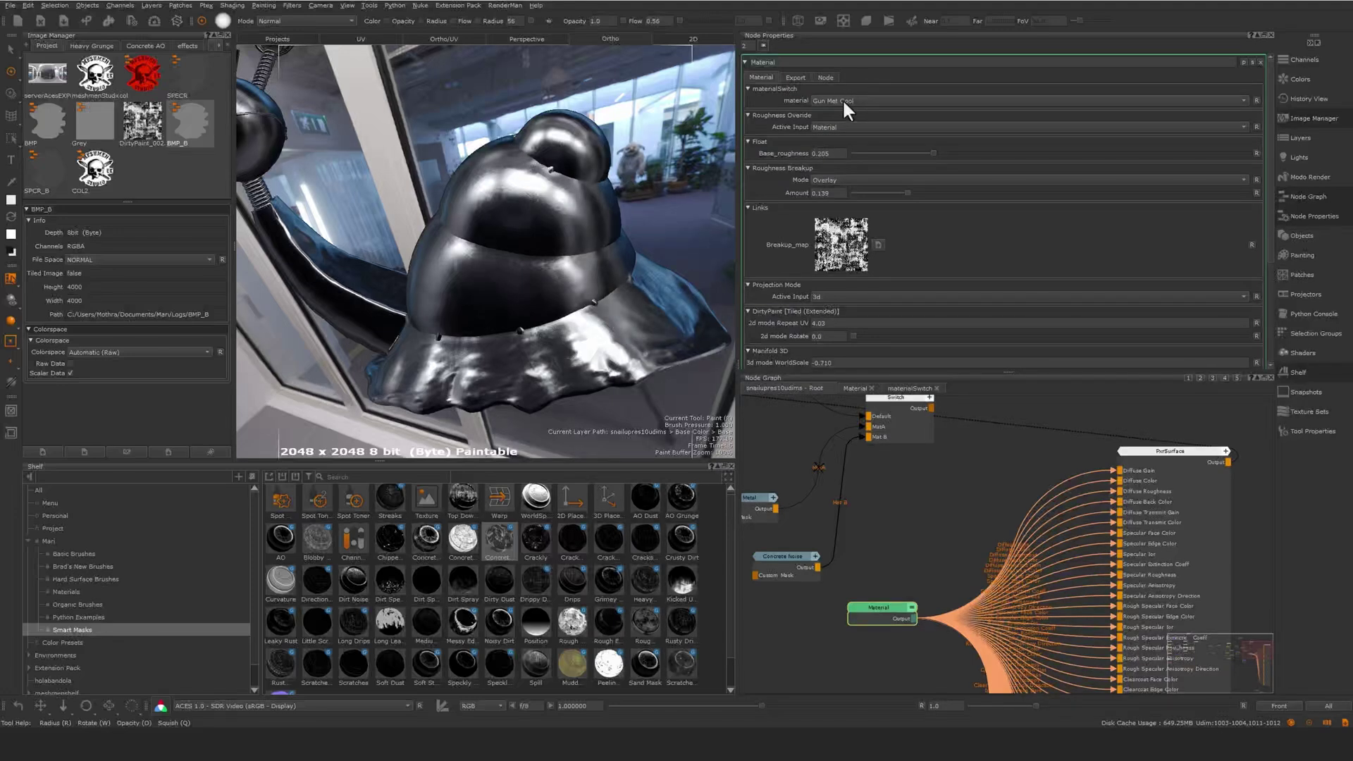
click(853, 101)
click(837, 167)
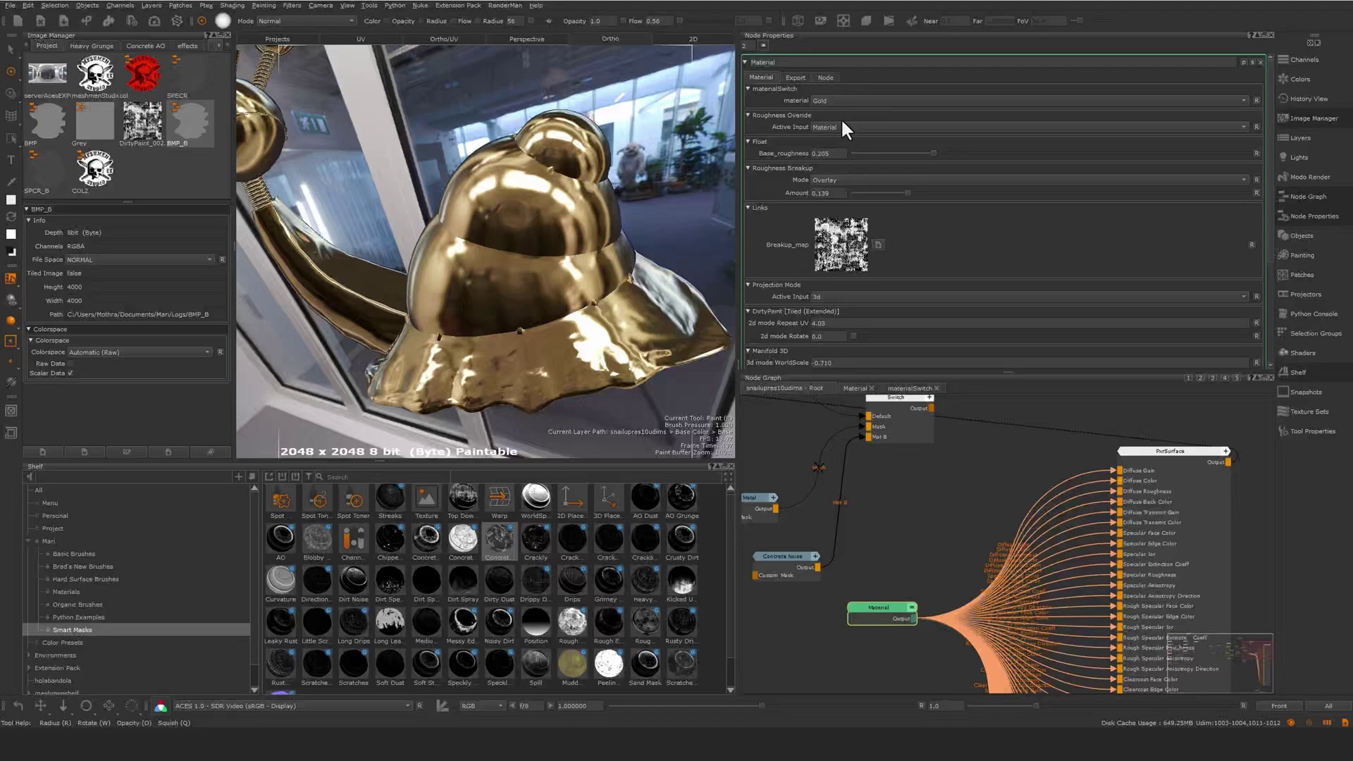
Test the Override Base roughness option with Base_roughness at 0.55, and return the roughness override to Material.
click(834, 126)
click(834, 139)
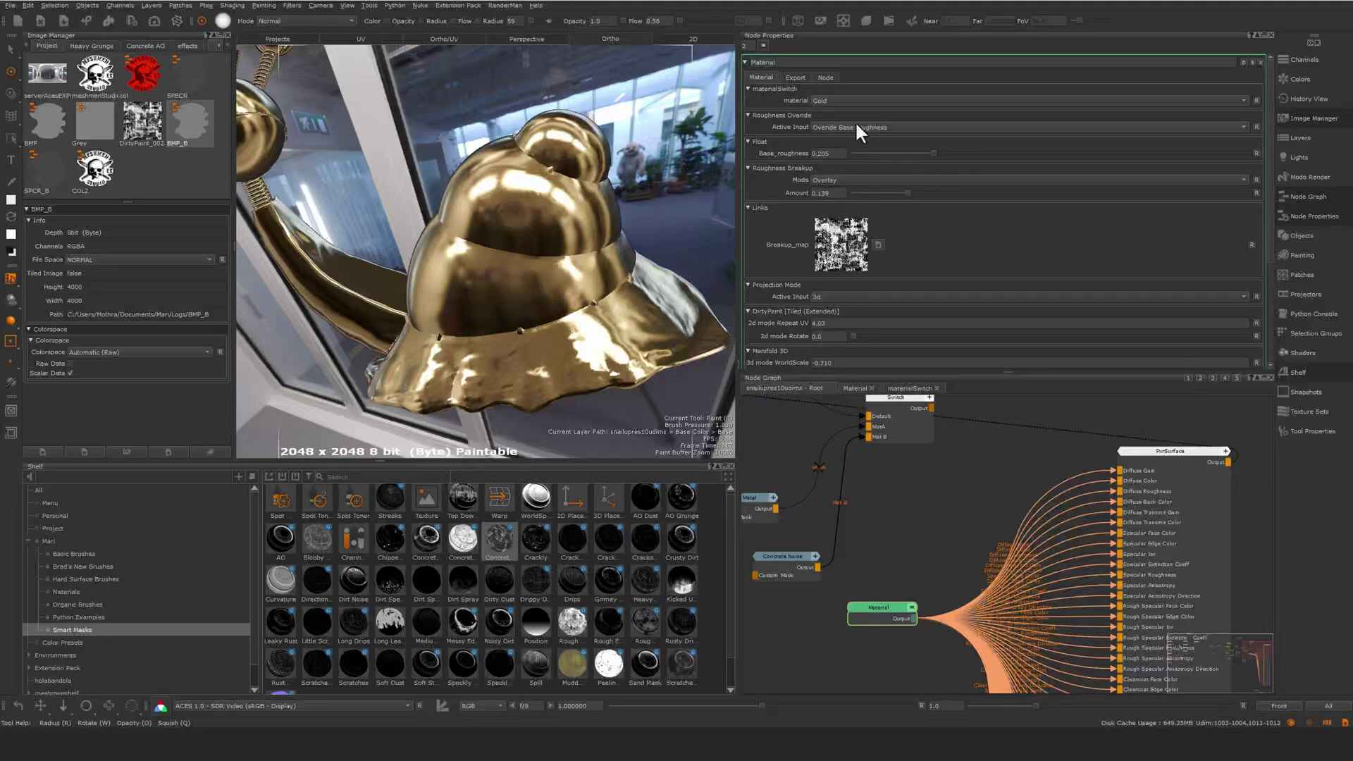
drag(922, 153, 1068, 154)
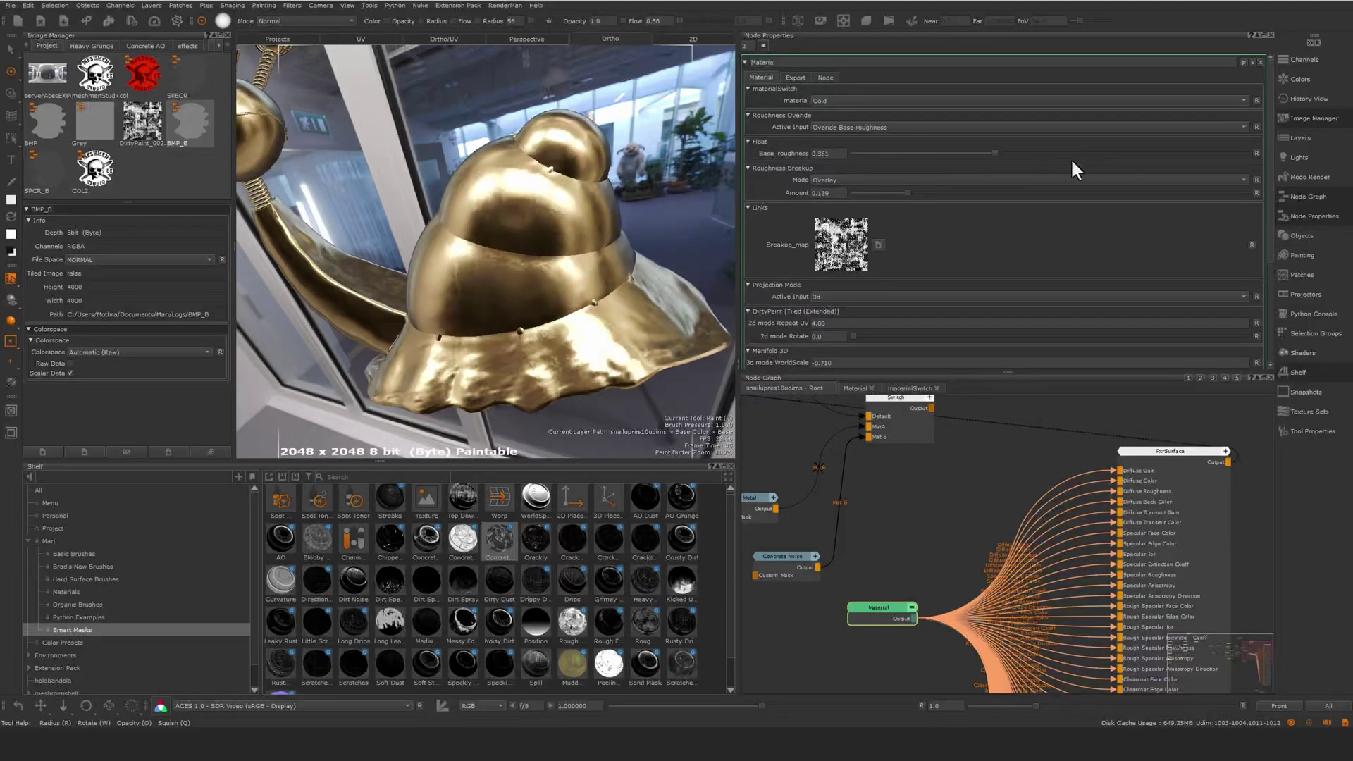
click(828, 124)
click(831, 117)
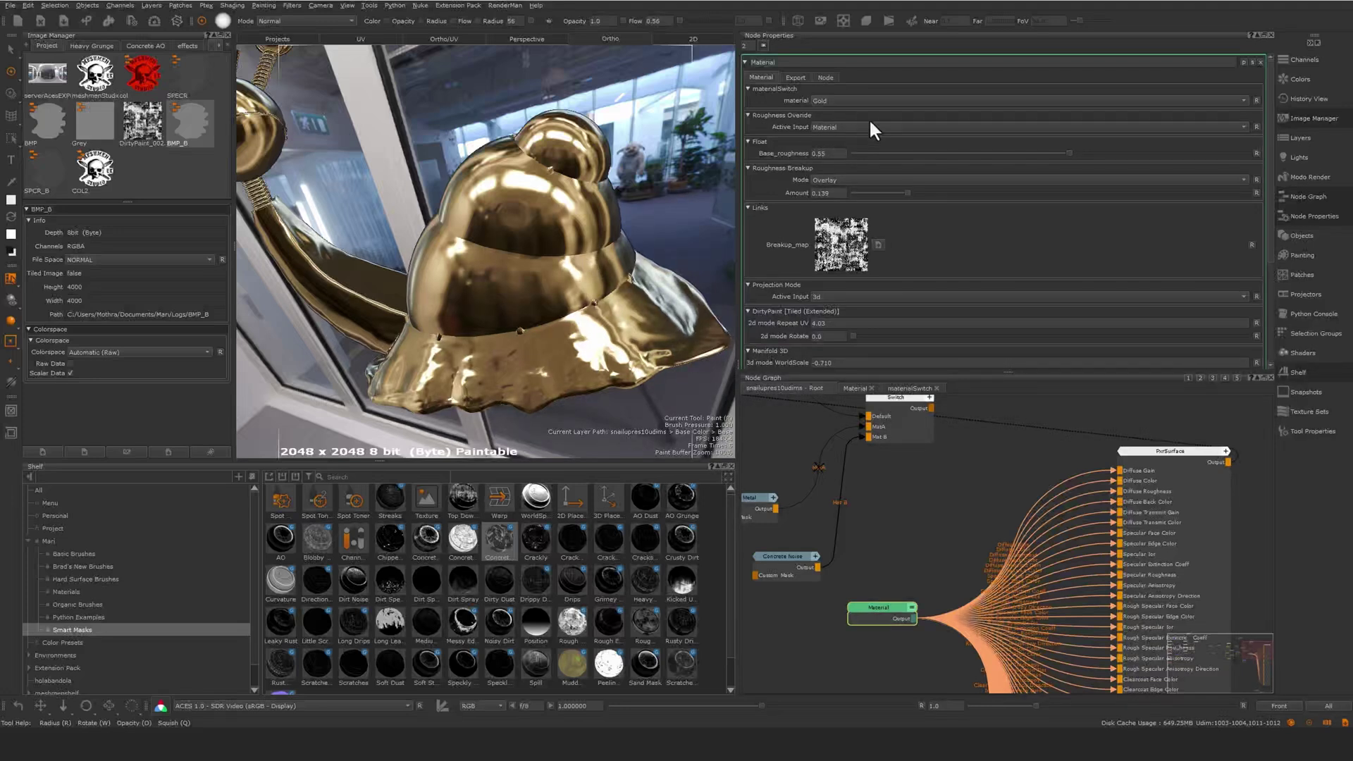
Enable Override Base roughness with Base_roughness at 0.413 and set the Roughness Breakup amount to 0.121.
click(850, 128)
click(854, 138)
mouse_move(1068, 154)
mouse_down()
mouse_move(965, 163)
mouse_move(1025, 159)
mouse_move(1002, 161)
mouse_move(1024, 158)
mouse_move(1013, 158)
mouse_up()
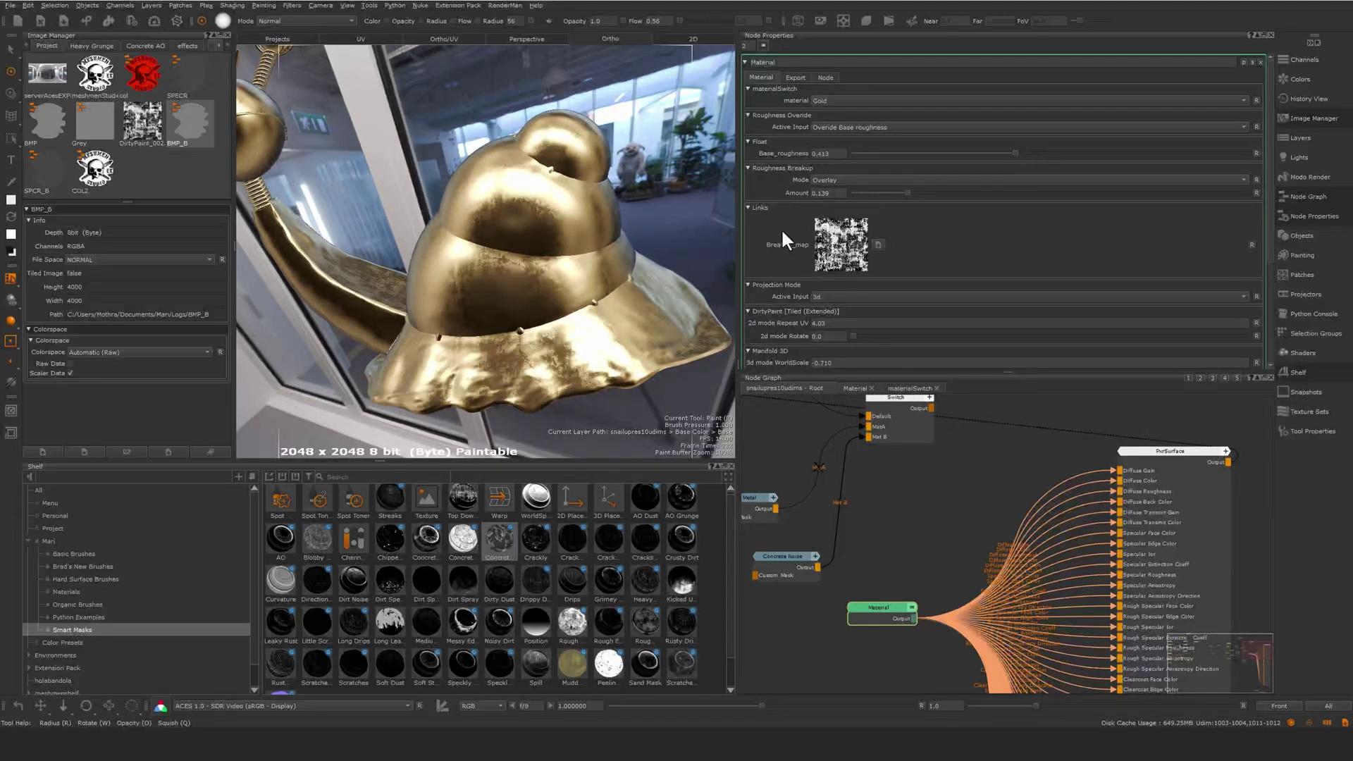
mouse_move(884, 192)
mouse_down()
mouse_move(1030, 189)
mouse_move(891, 193)
mouse_up()
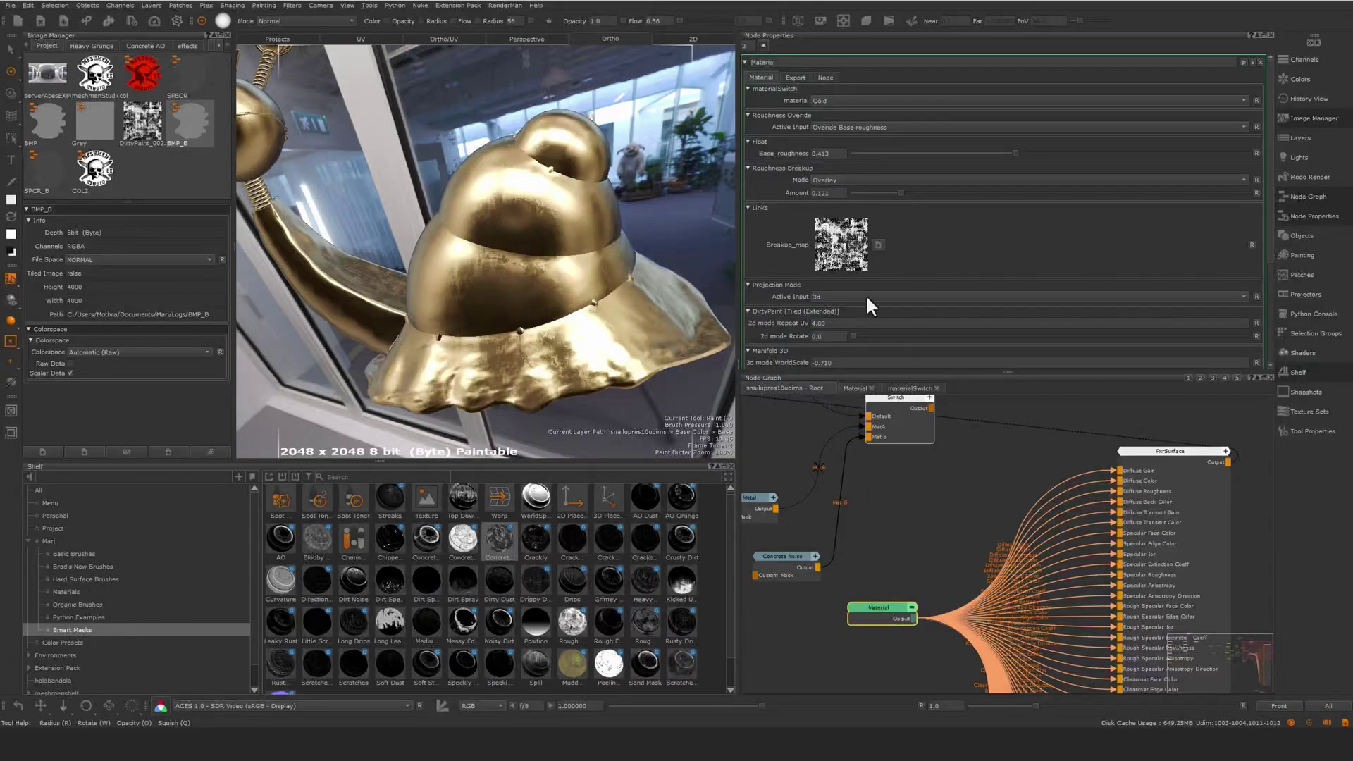
Set the projection mode to 2d with a 2d mode Repeat UV of 12.95, compare it on the shell, and return to 3d.
alt+middle_drag(584, 274, 592, 284)
alt+right_drag(591, 284, 643, 247)
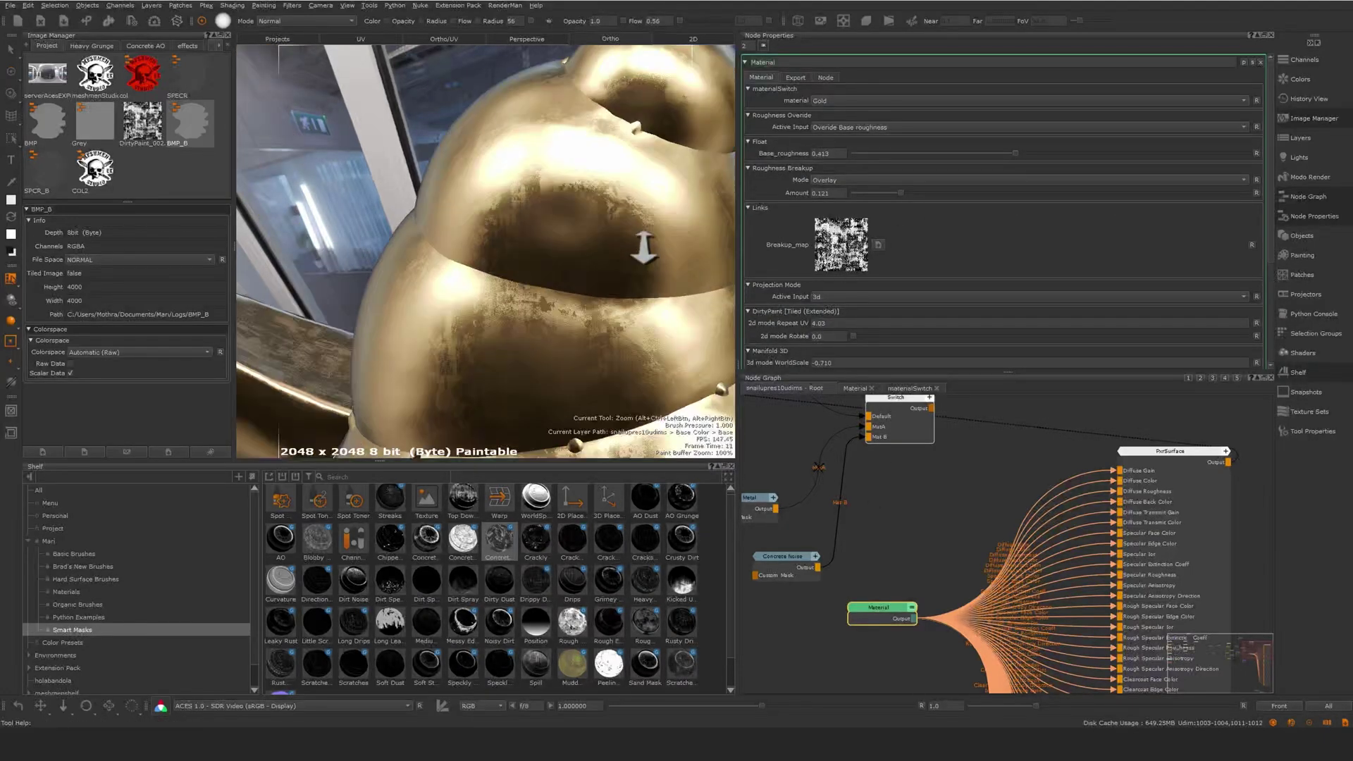
alt+middle_drag(643, 247, 514, 275)
alt+drag(514, 275, 540, 316)
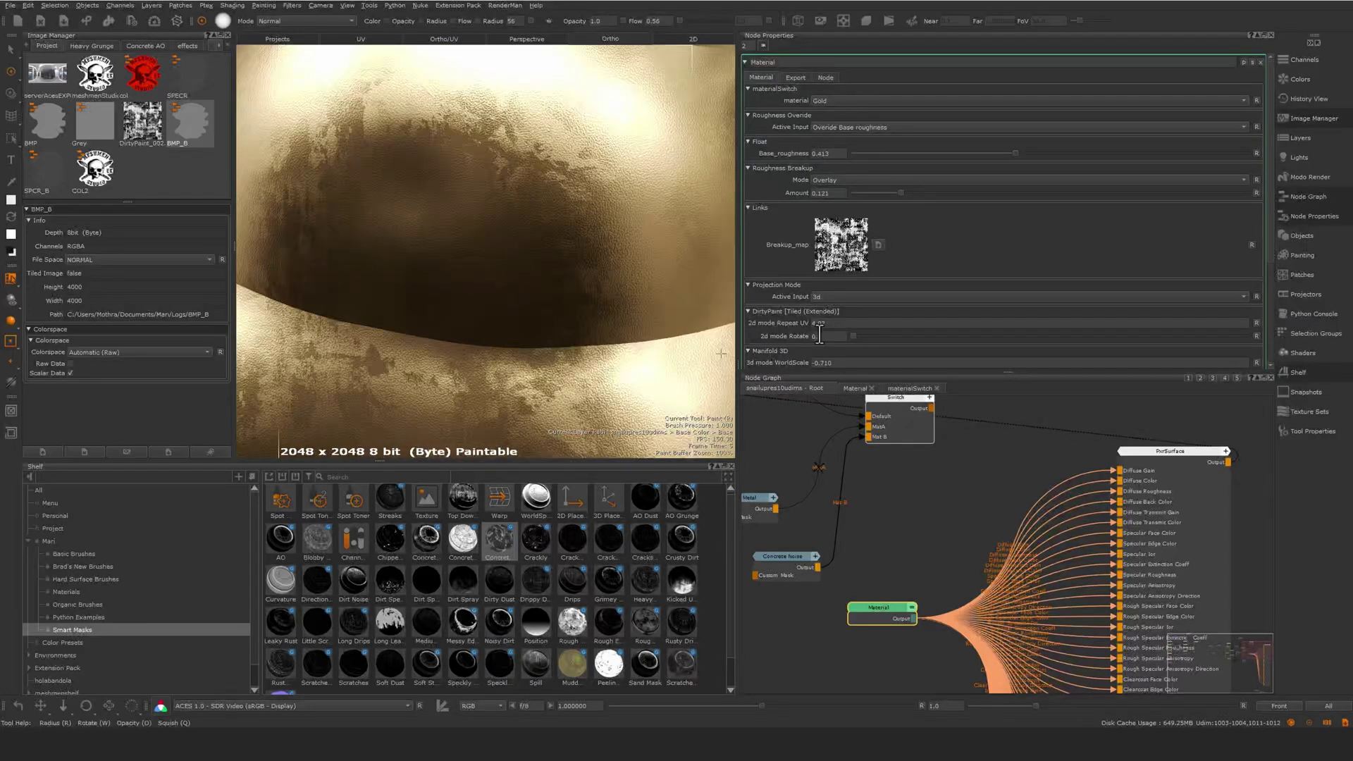
click(831, 294)
click(832, 287)
drag(825, 322, 885, 185)
alt+drag(458, 275, 566, 305)
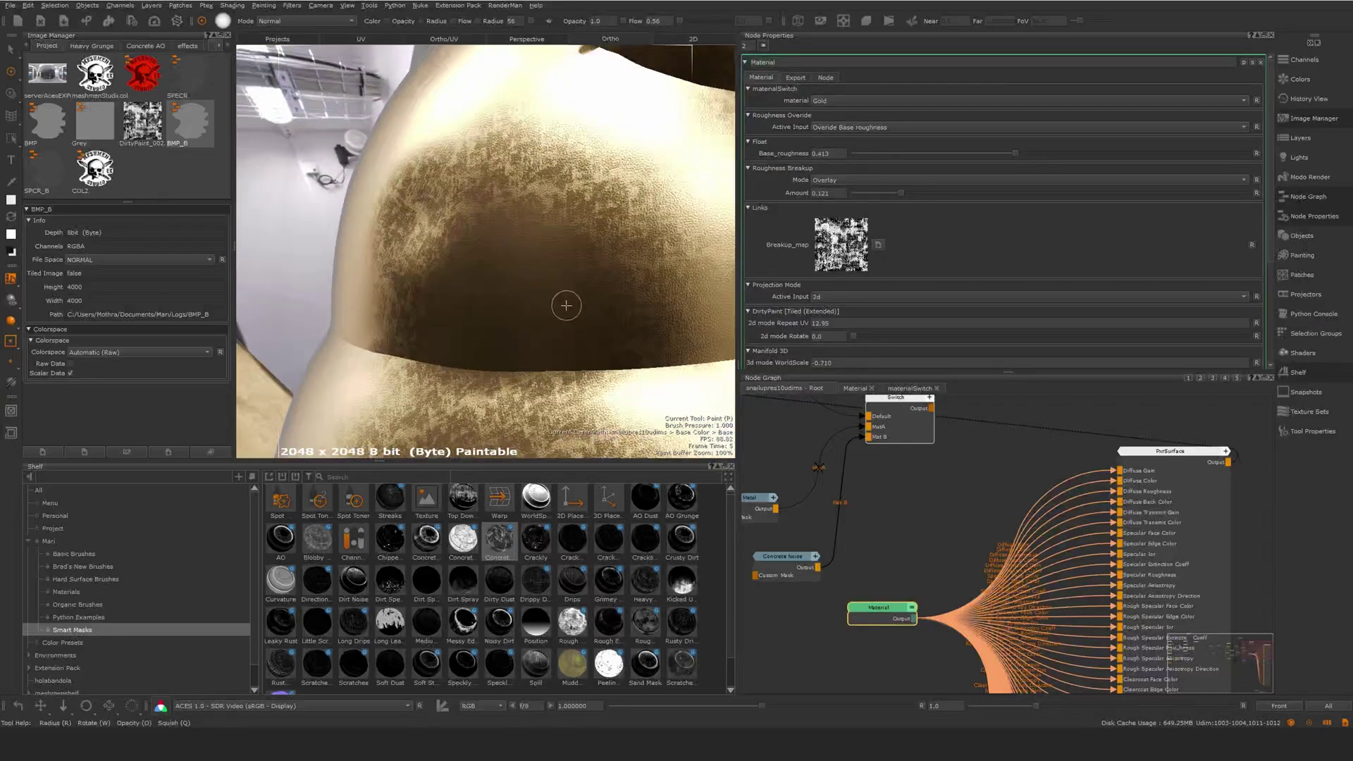
scroll(846, 294, down, 1)
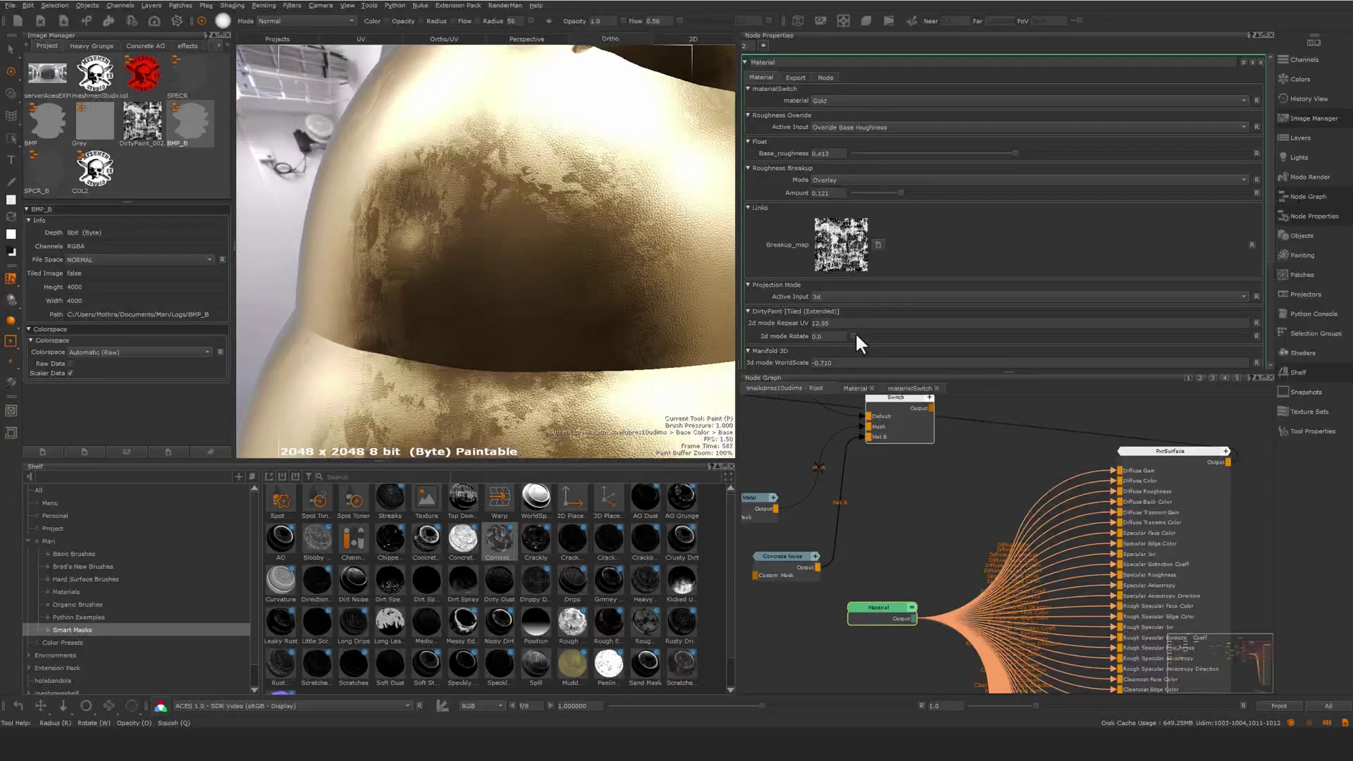
Set the Material node's 3d mode WorldScale to -0.670 and inspect the gold material on the shell.
click(820, 322)
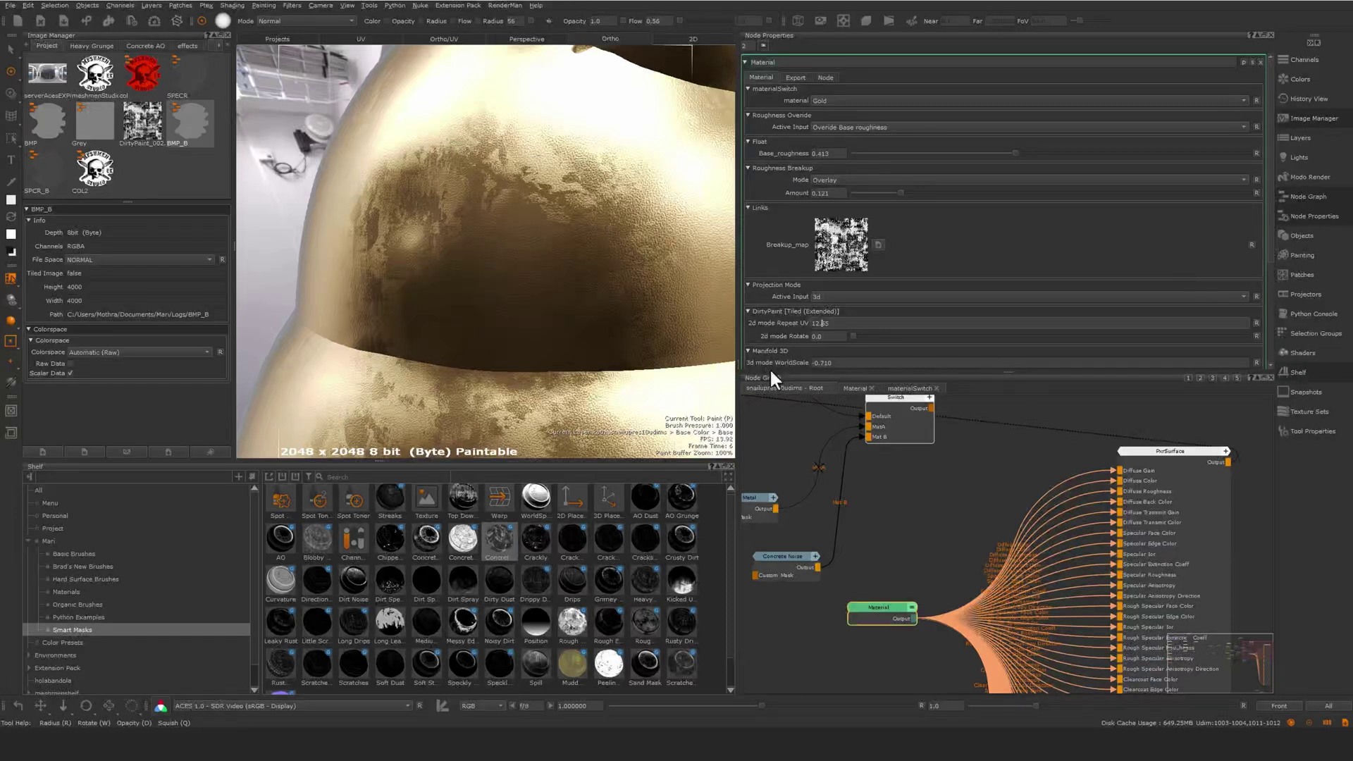
drag(1270, 235, 1258, 318)
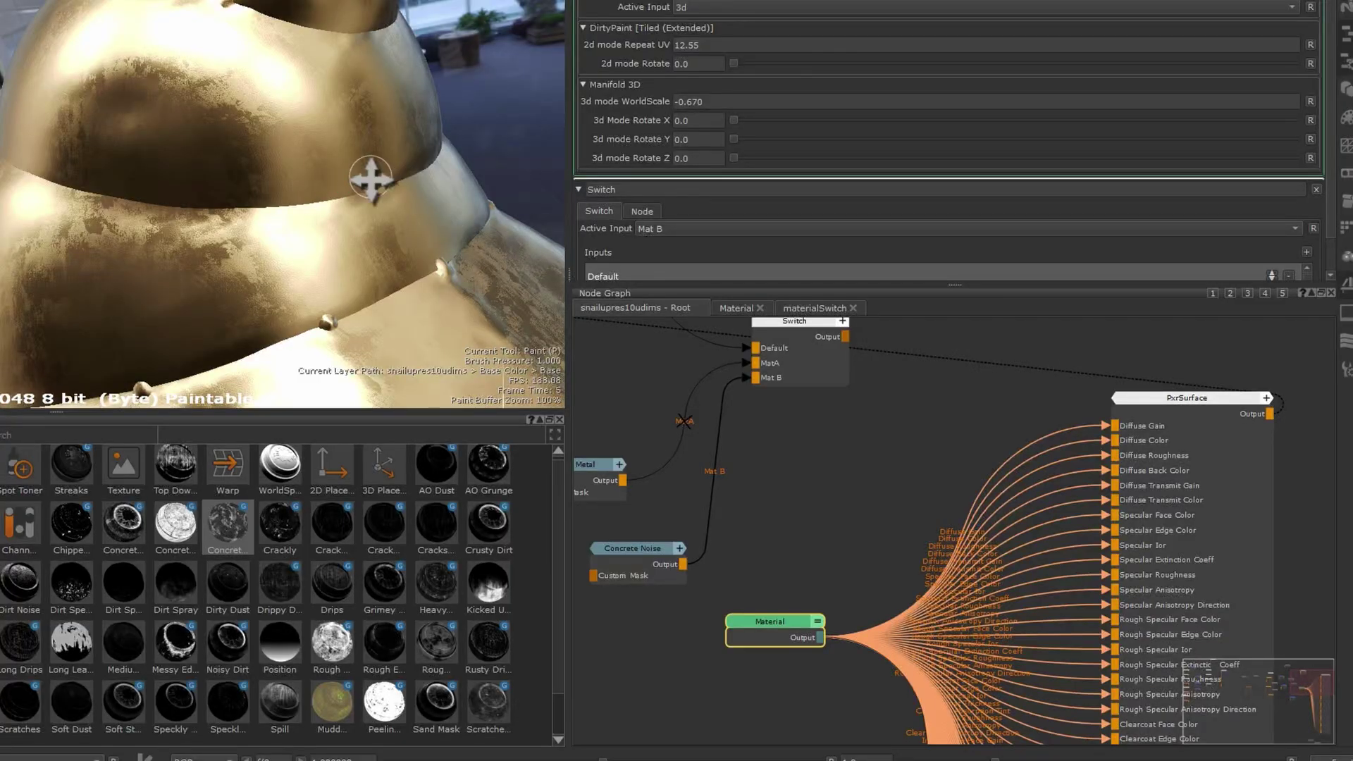
alt+drag(372, 179, 360, 263)
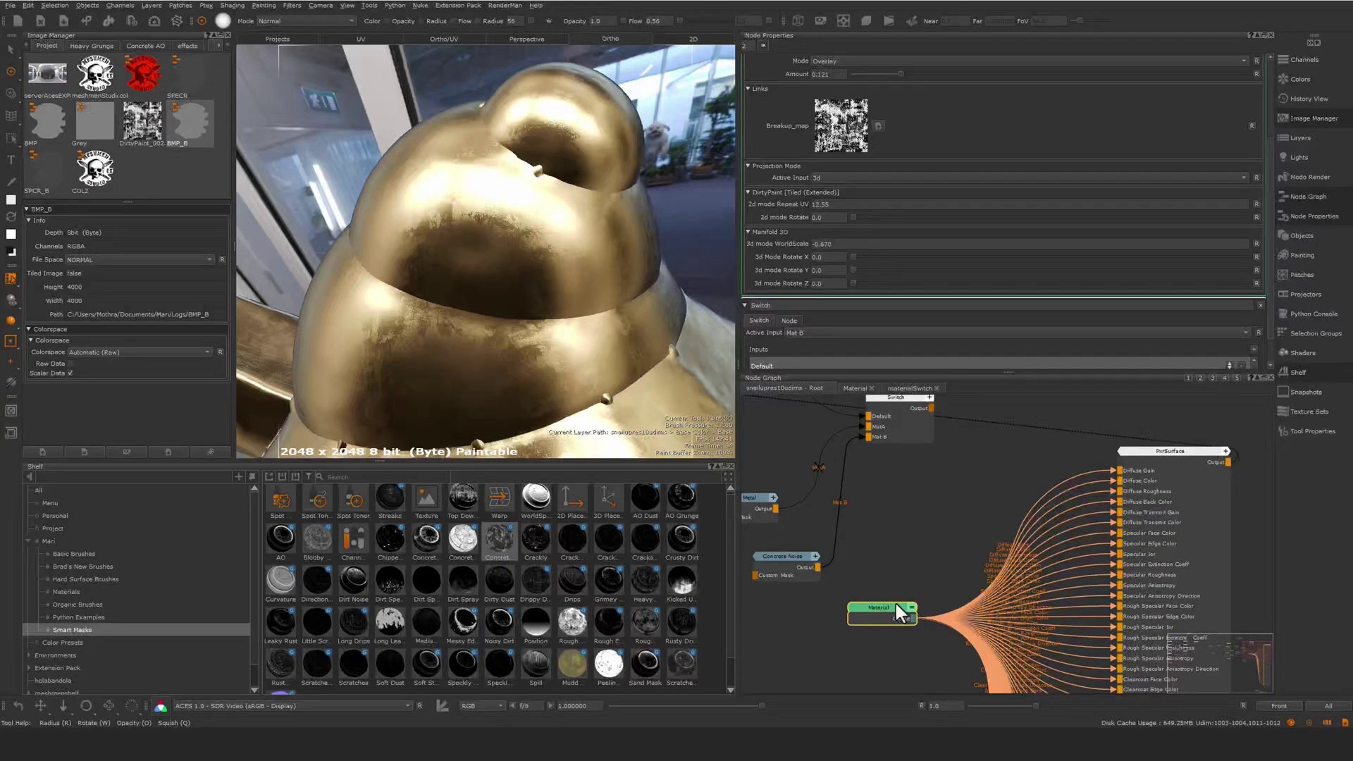
drag(888, 613, 894, 612)
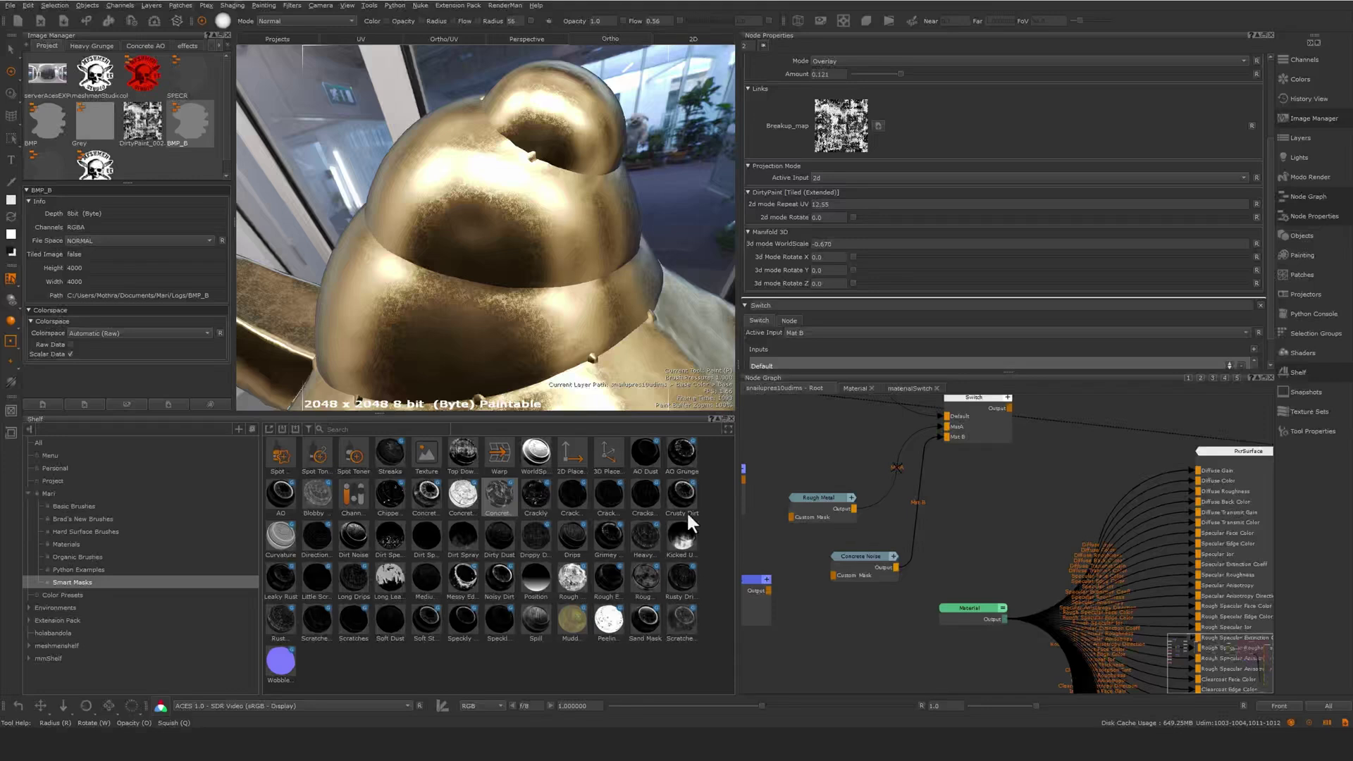
Enlarge the shelf thumbnails and add the Rusty Edges smart mask to the node graph below the Concrete Noise node.
click(726, 427)
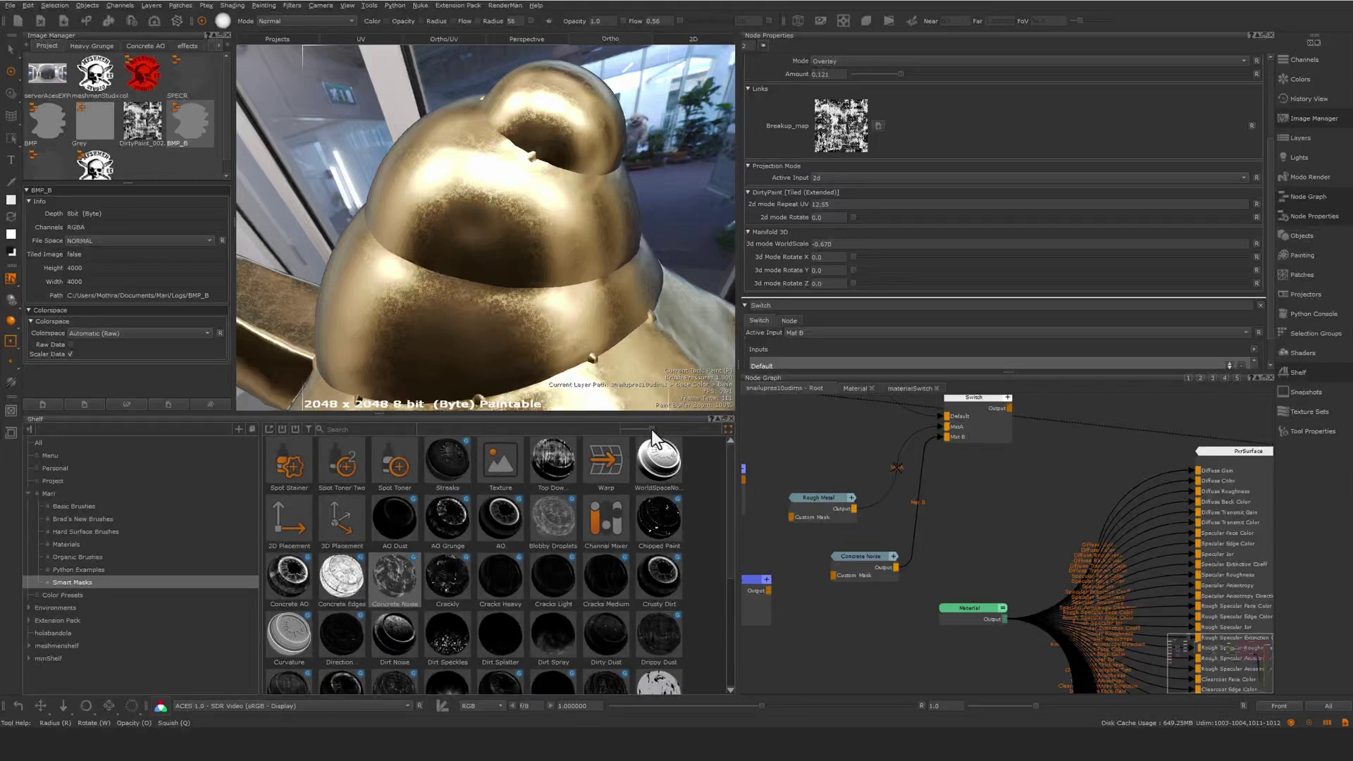
click(643, 431)
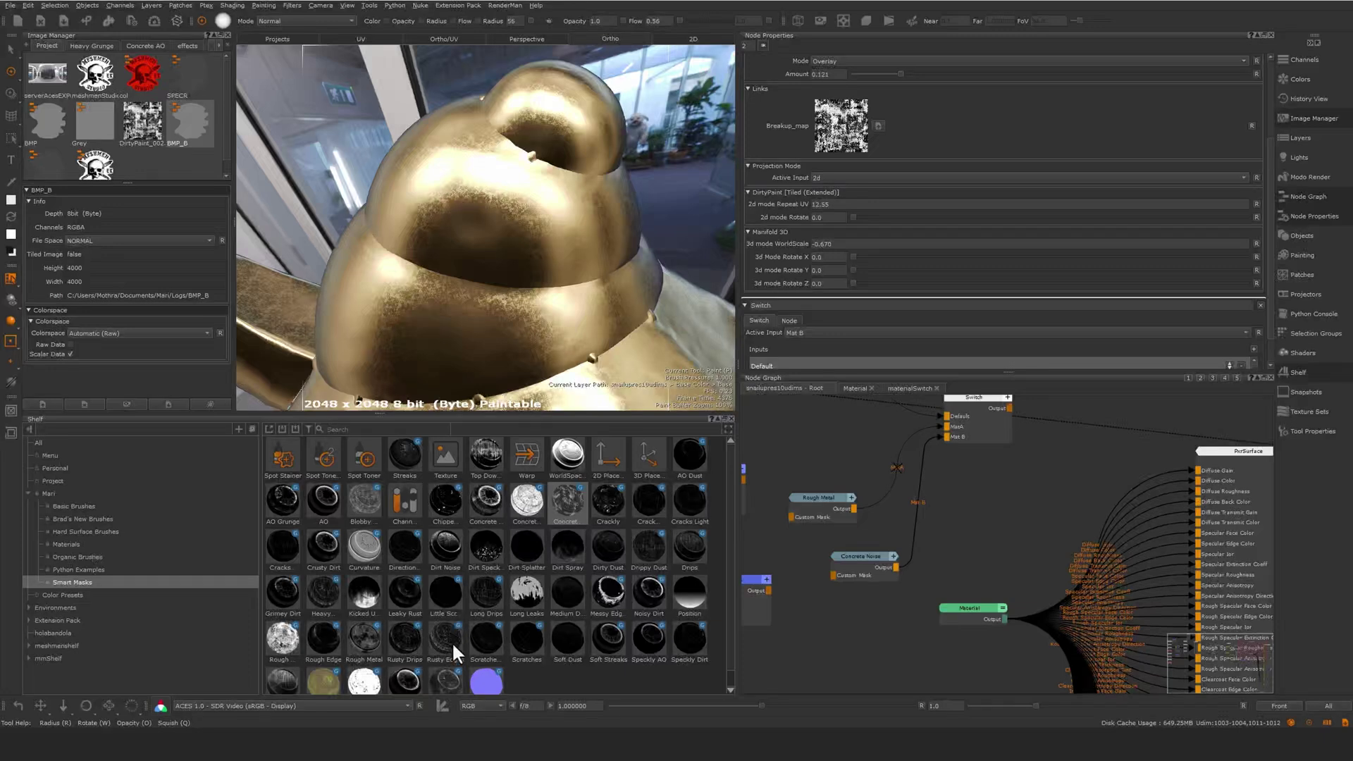
drag(448, 634, 854, 644)
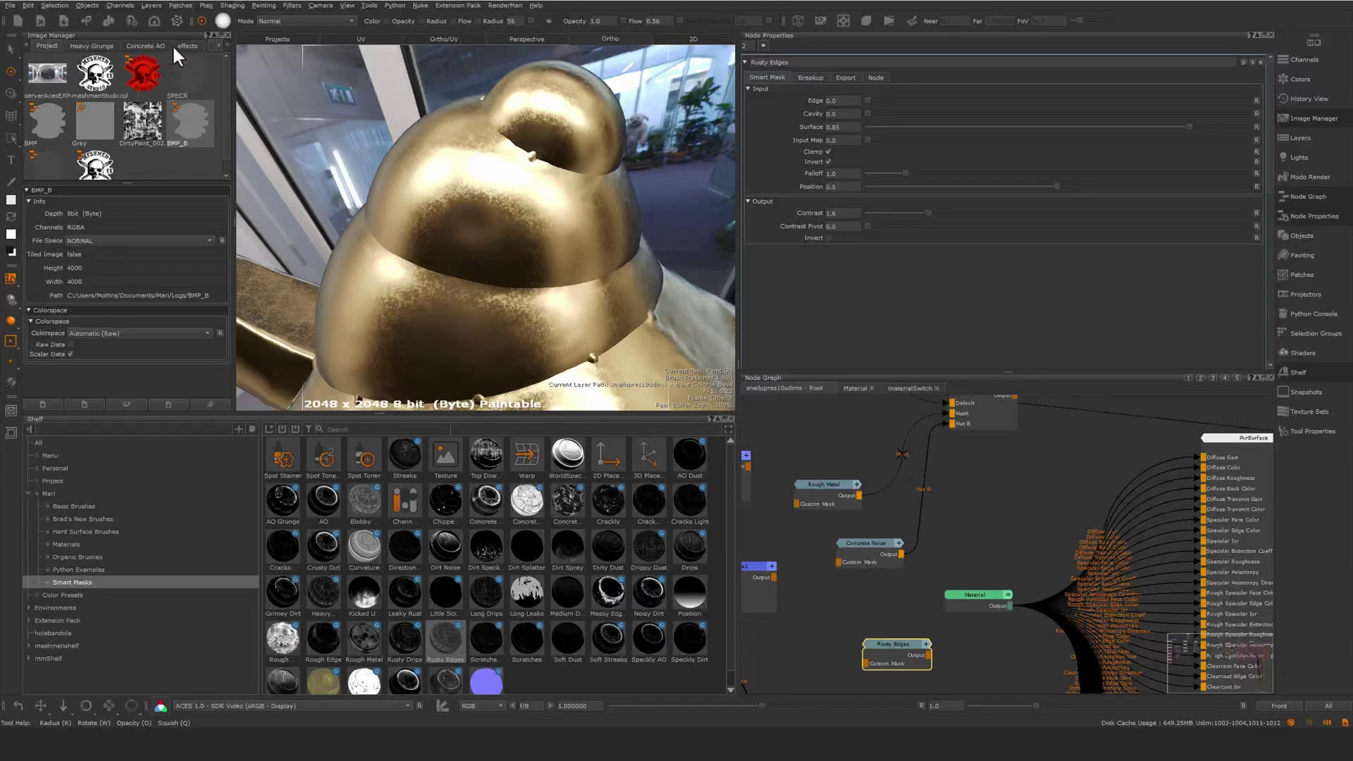
Create a Tiled node in the free area above the Noisy Dirt and Switch nodes.
click(154, 21)
middle_drag(814, 523, 847, 555)
middle_drag(861, 485, 876, 592)
middle_drag(1023, 466, 1003, 497)
key(Tab)
click(958, 438)
middle_drag(953, 451, 958, 463)
key(Tab)
text(Tiled)
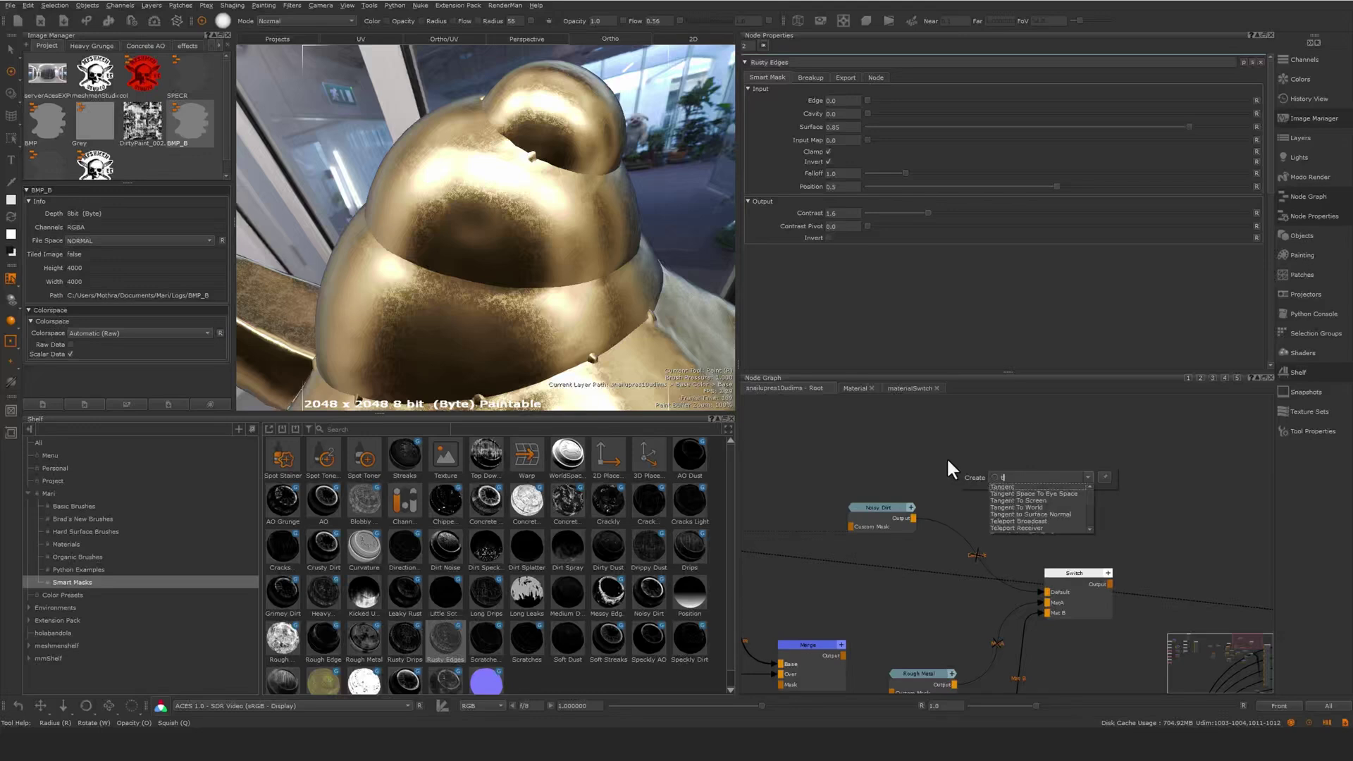
key(Return)
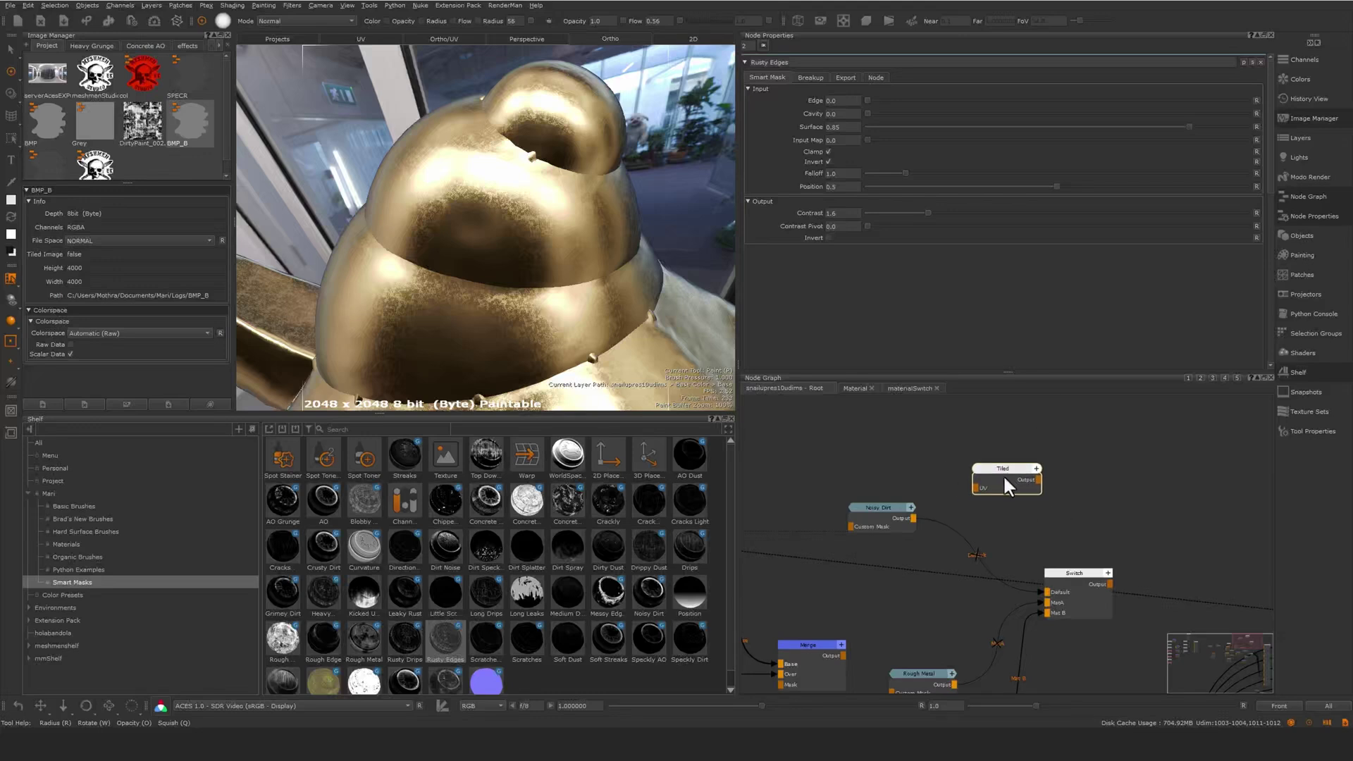
Assign the DirtyPaint_002 image as the Tiled node's Tile Image and view the node's output on the snail.
double_click(1003, 475)
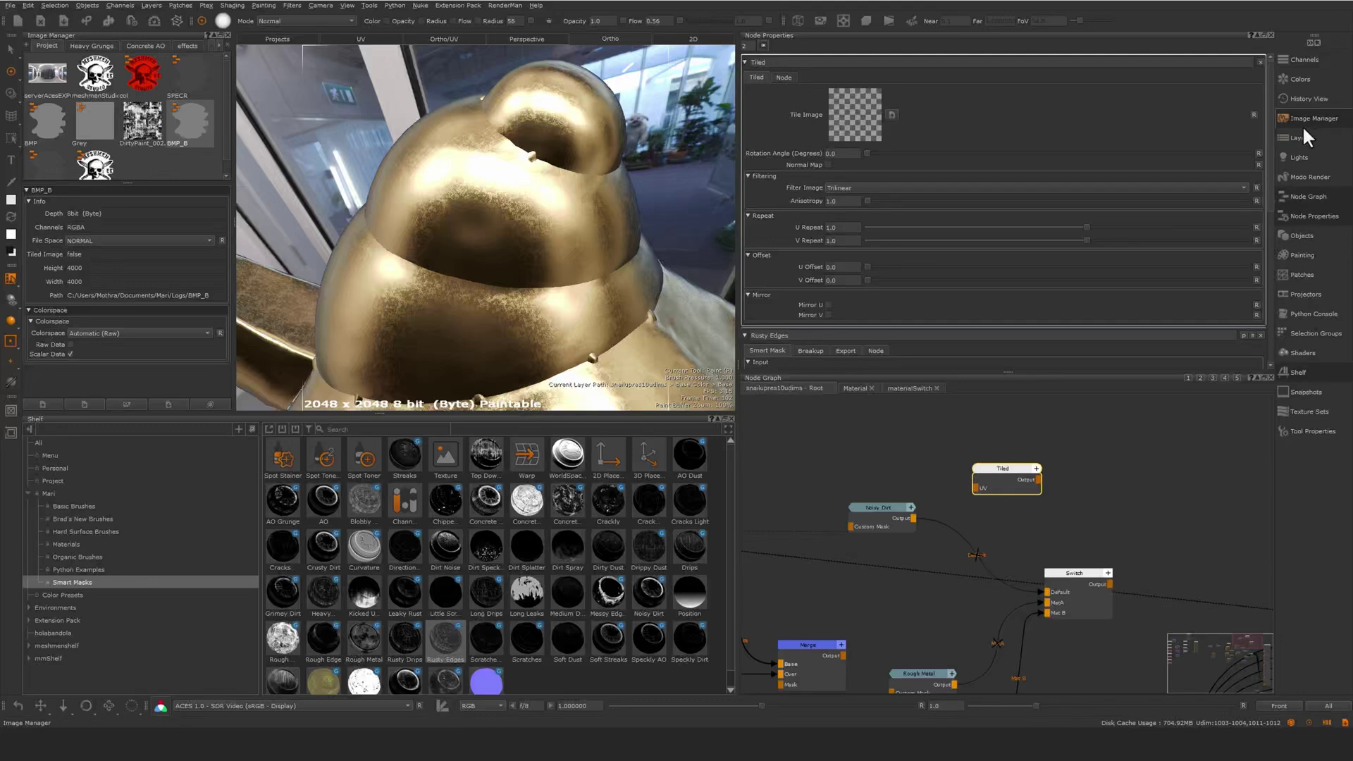
drag(145, 126, 852, 115)
key(1)
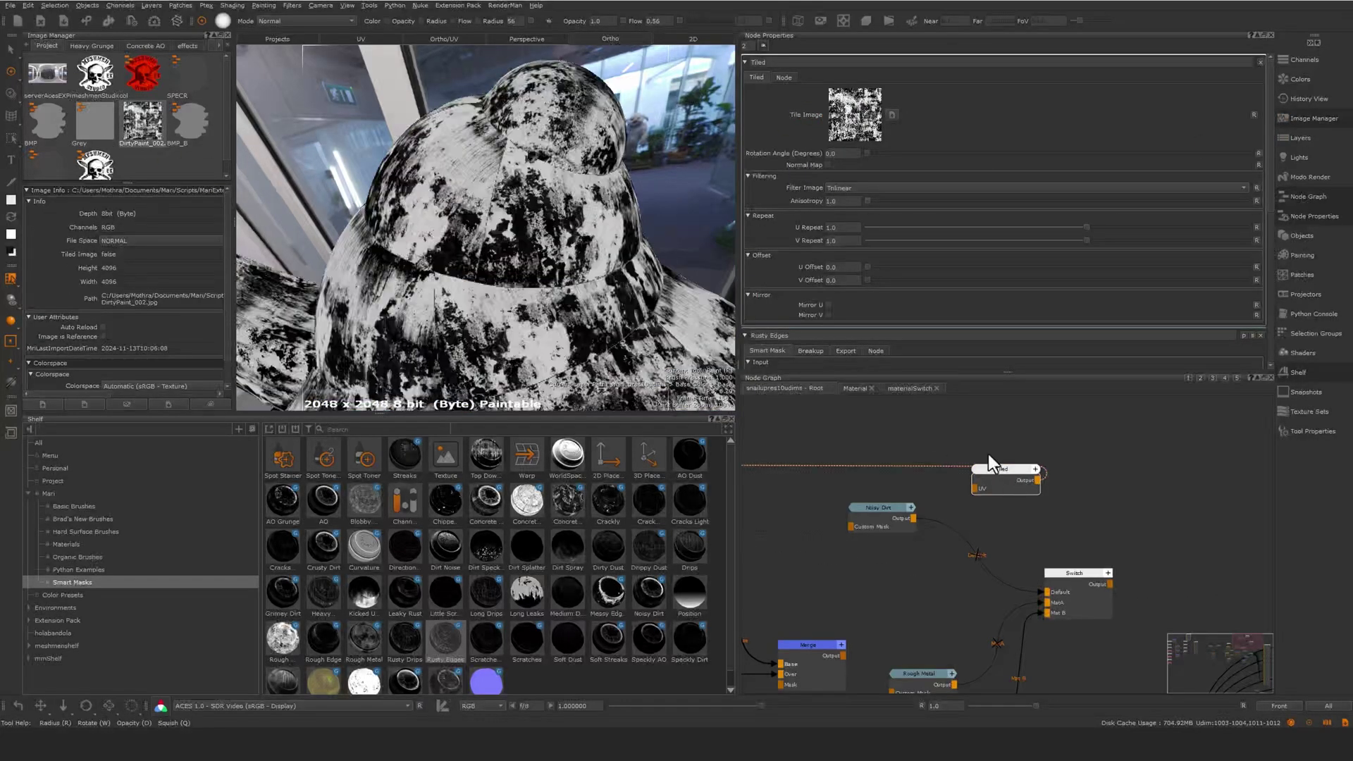
Try the Tiled node with U Repeat 4.481 and V Repeat 4.52, and set both repeats back to 1.
mouse_move(1085, 227)
mouse_down()
mouse_move(1147, 227)
mouse_move(1120, 240)
mouse_move(1147, 241)
mouse_up()
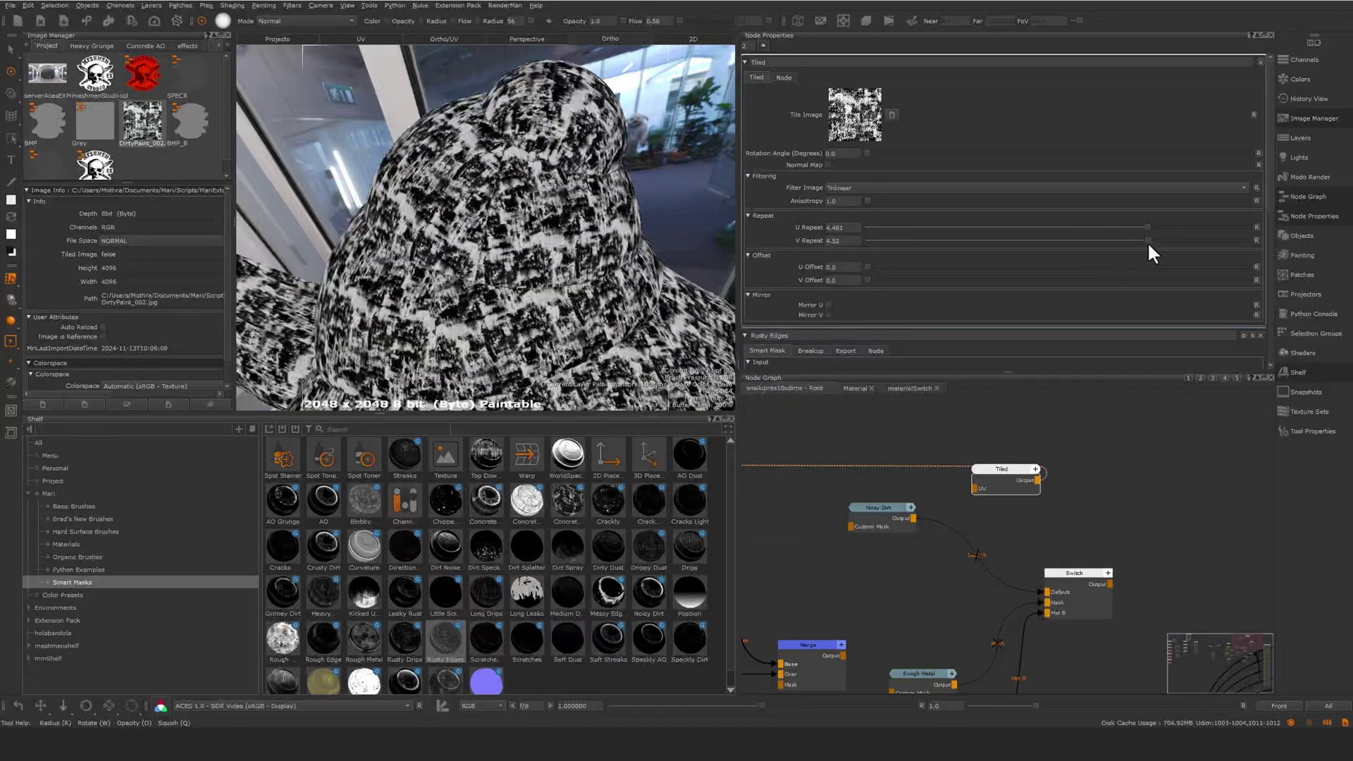
drag(844, 227, 794, 233)
text(11)
key(Return)
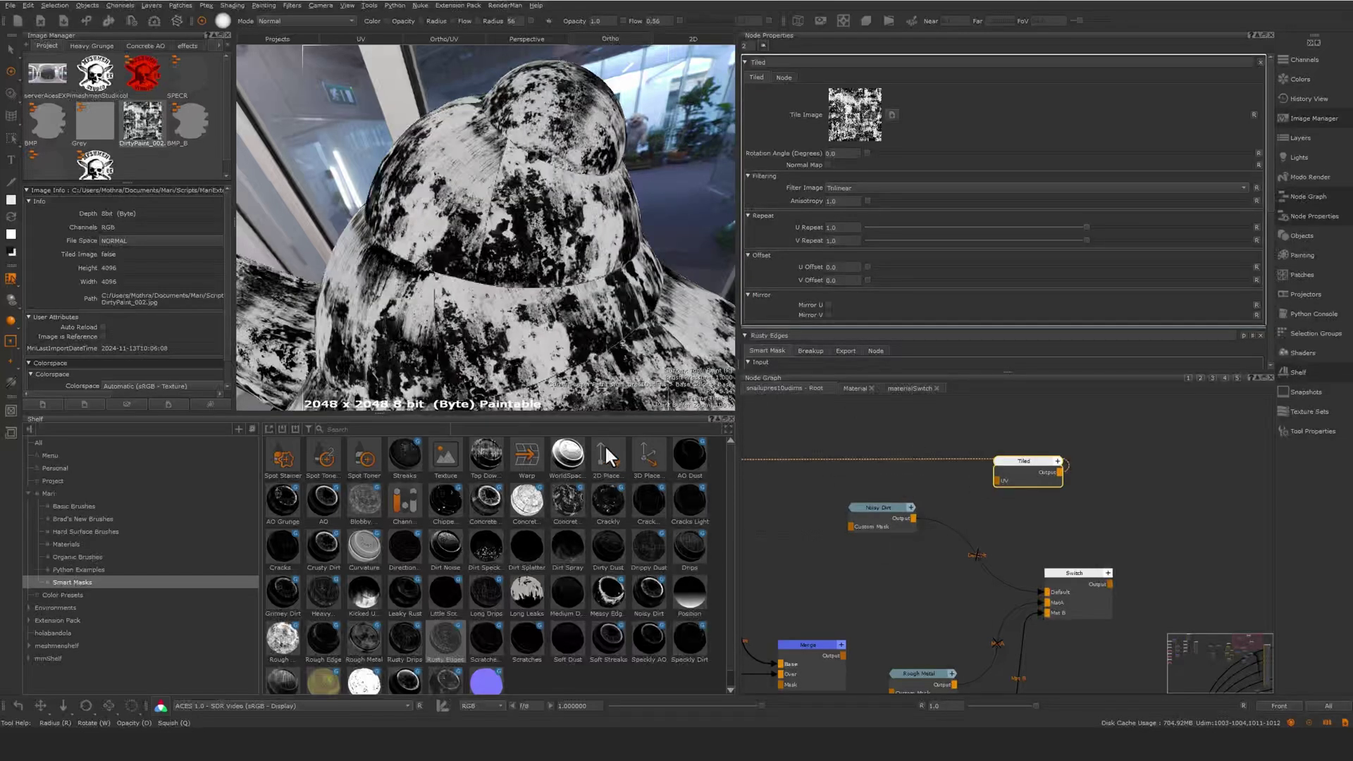
Add a 2D Placement node, connect it to the Tiled node's UV input, and open its properties.
drag(611, 451, 963, 470)
drag(884, 427, 875, 431)
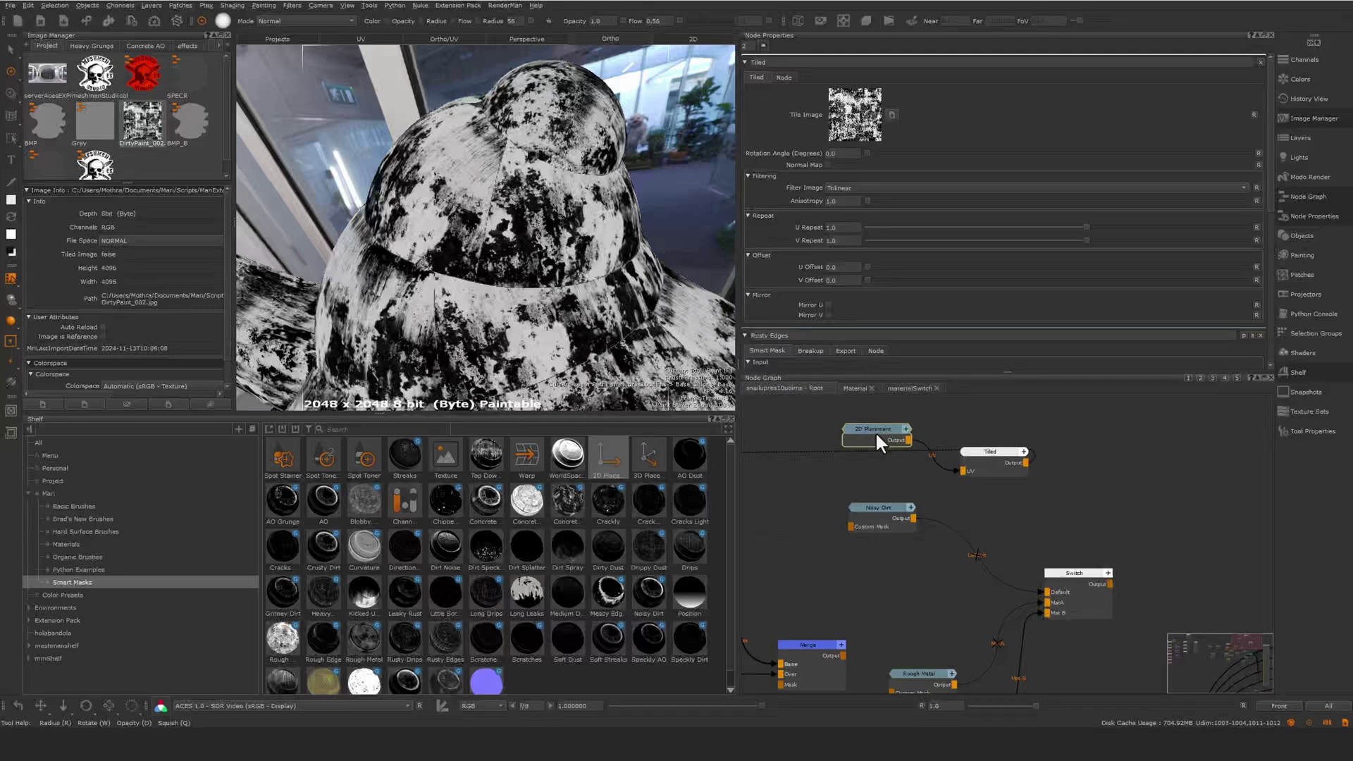
click(875, 431)
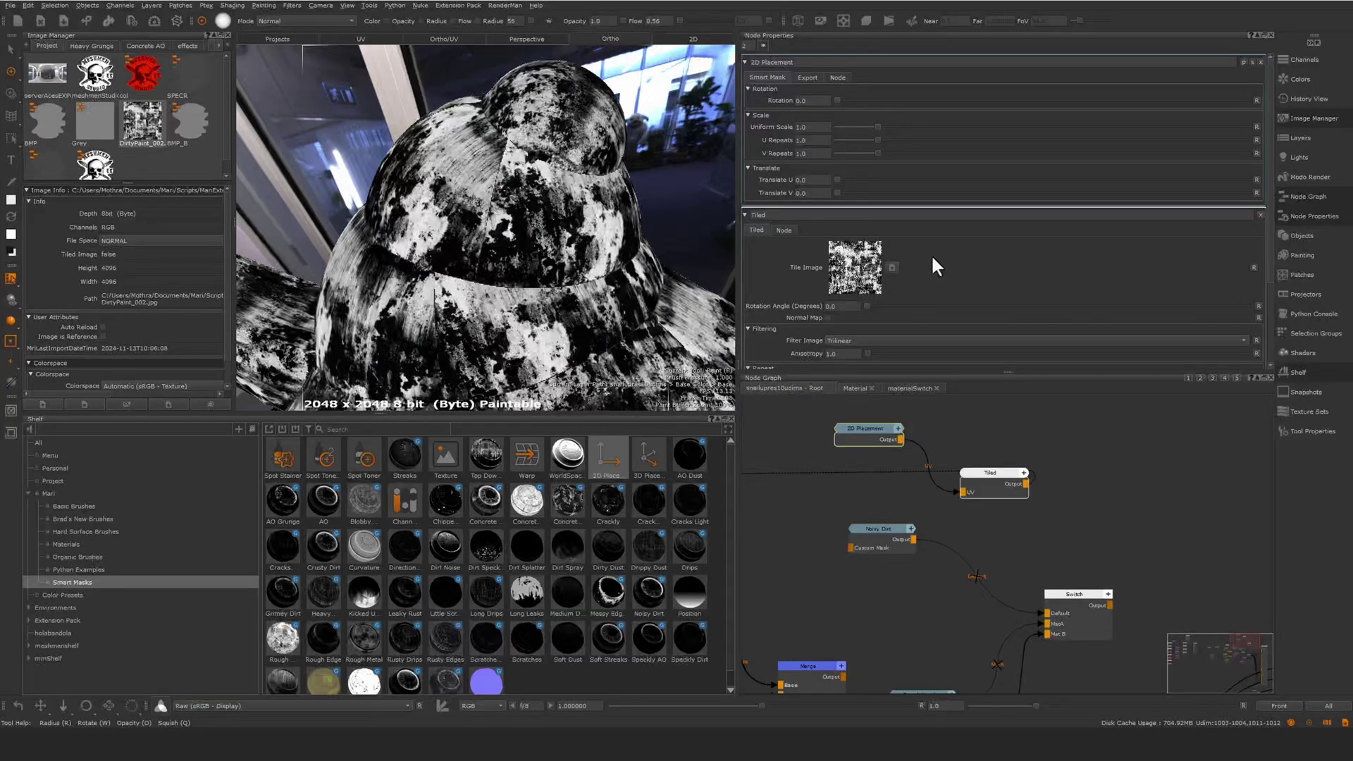
Set the 2D Placement node's Uniform Scale to 2.42, adjust its Rotation, and rearrange it with the Tiled node.
mouse_move(876, 126)
mouse_down()
mouse_move(860, 127)
mouse_move(908, 127)
mouse_move(878, 138)
mouse_move(878, 101)
mouse_up()
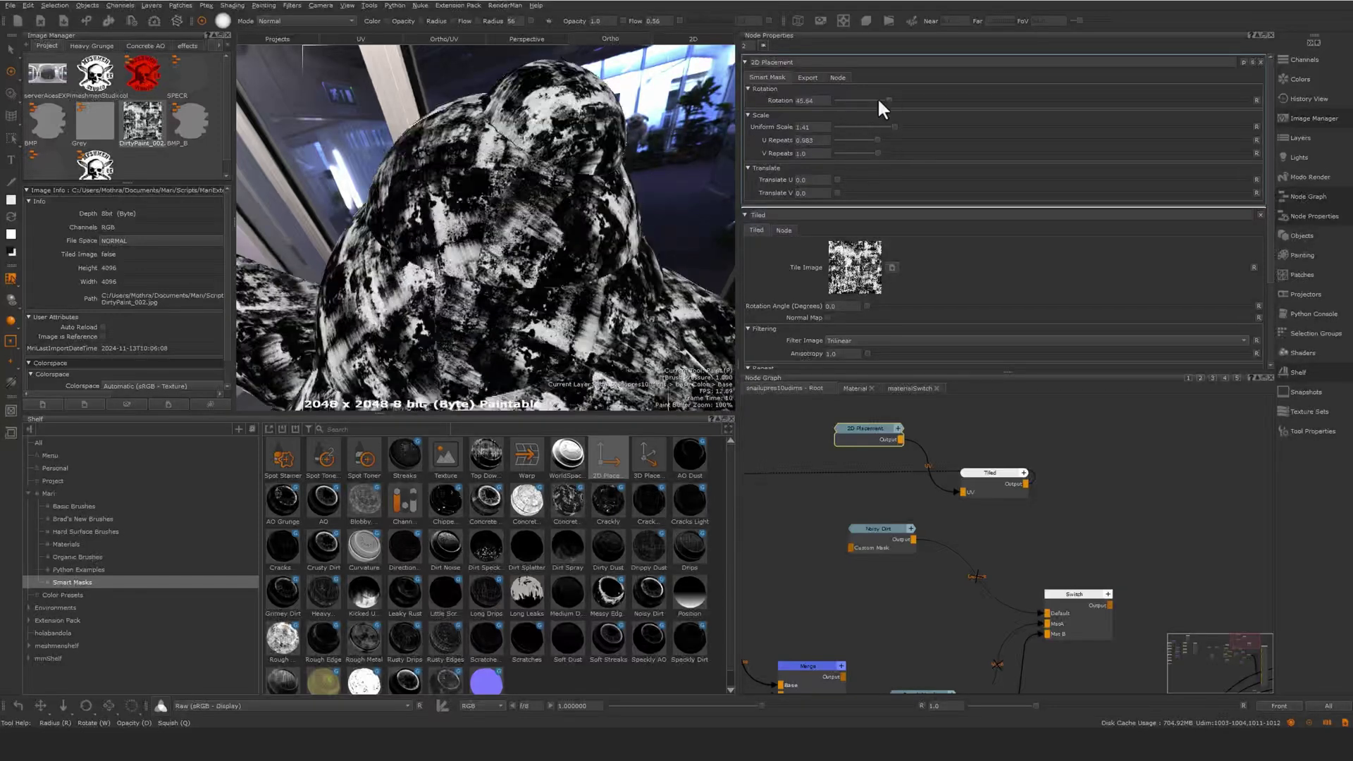
drag(1003, 490, 1020, 474)
drag(873, 428, 860, 429)
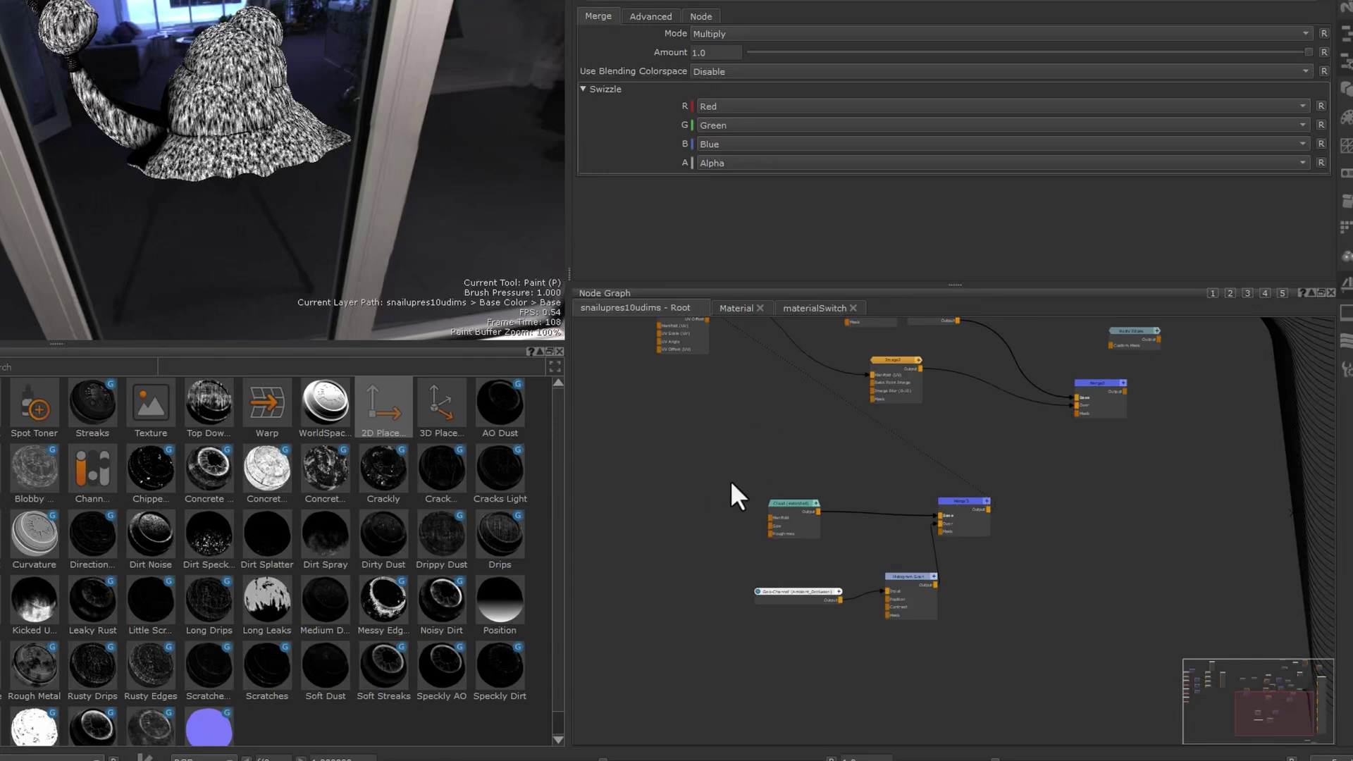
Add a new Merge node after the existing Multiply Merge node, using that node's output as its base.
drag(784, 520, 782, 524)
drag(657, 438, 1068, 671)
click(961, 635)
drag(958, 516, 979, 517)
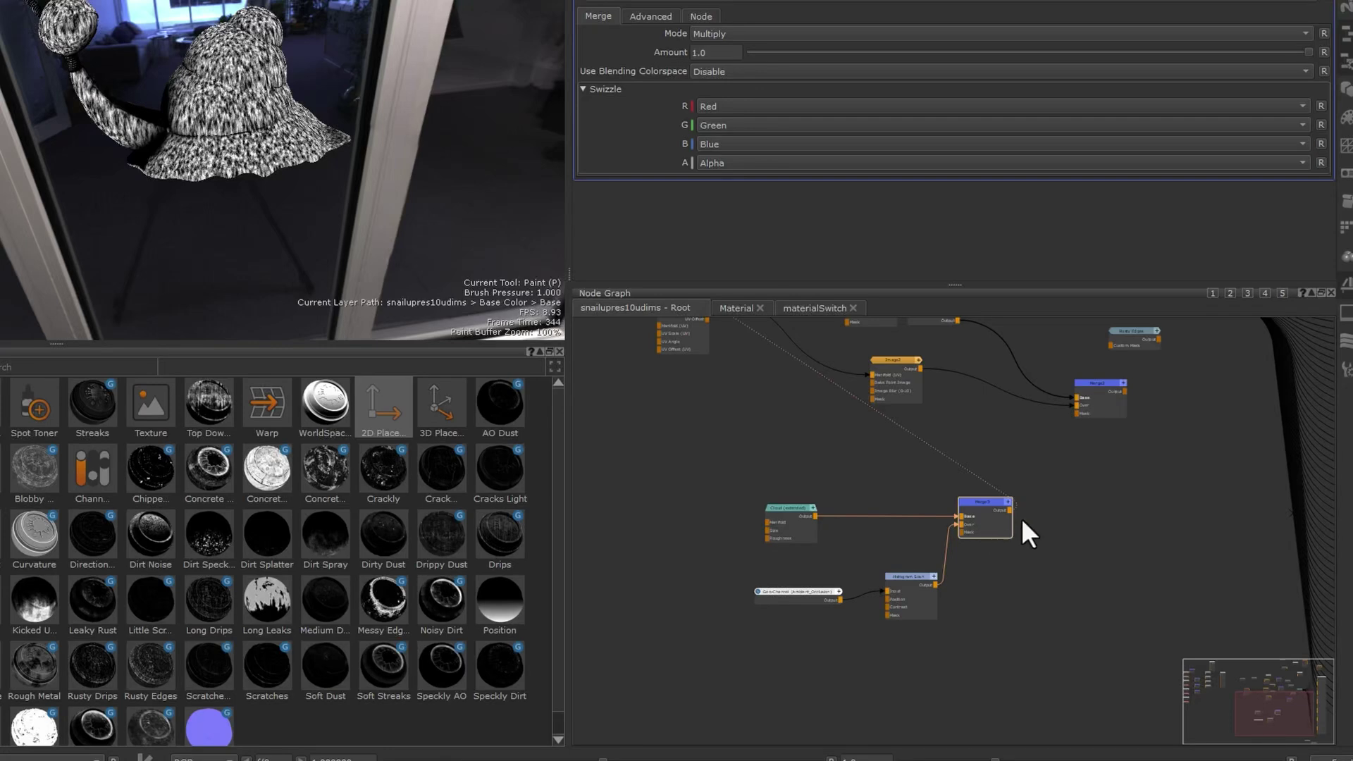
key(m)
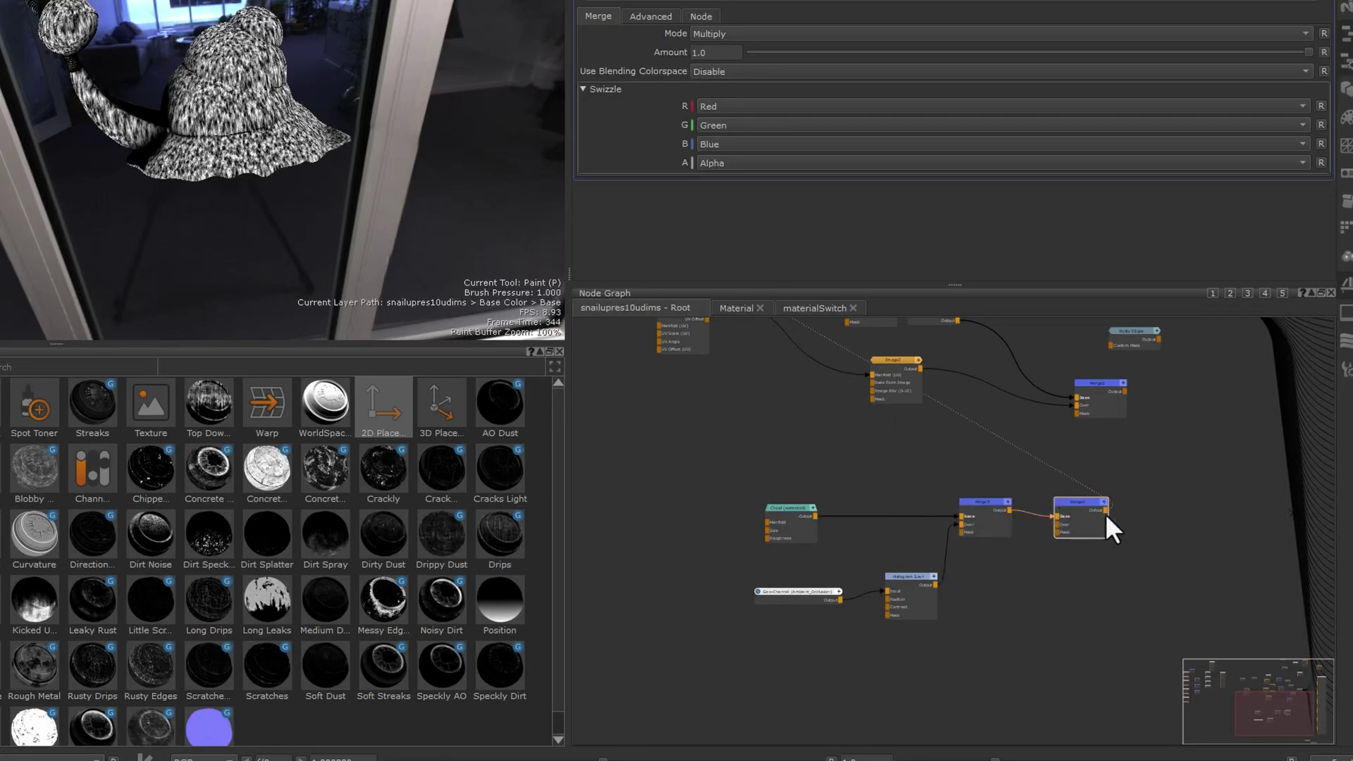
drag(1105, 513, 1122, 510)
click(1059, 631)
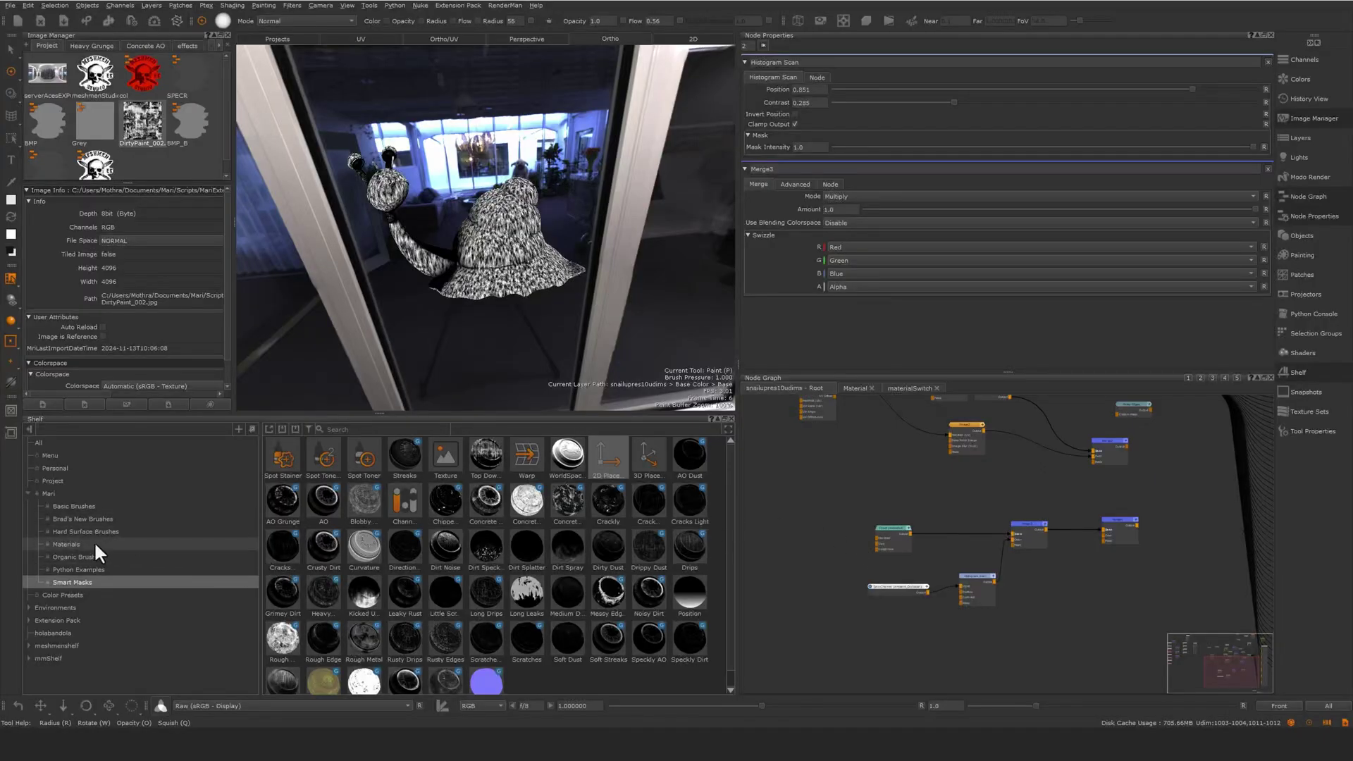
Bring a cloudy image from the Extension Pack shelf in as a Tiled node and connect it to the new Merge's Over input.
click(78, 544)
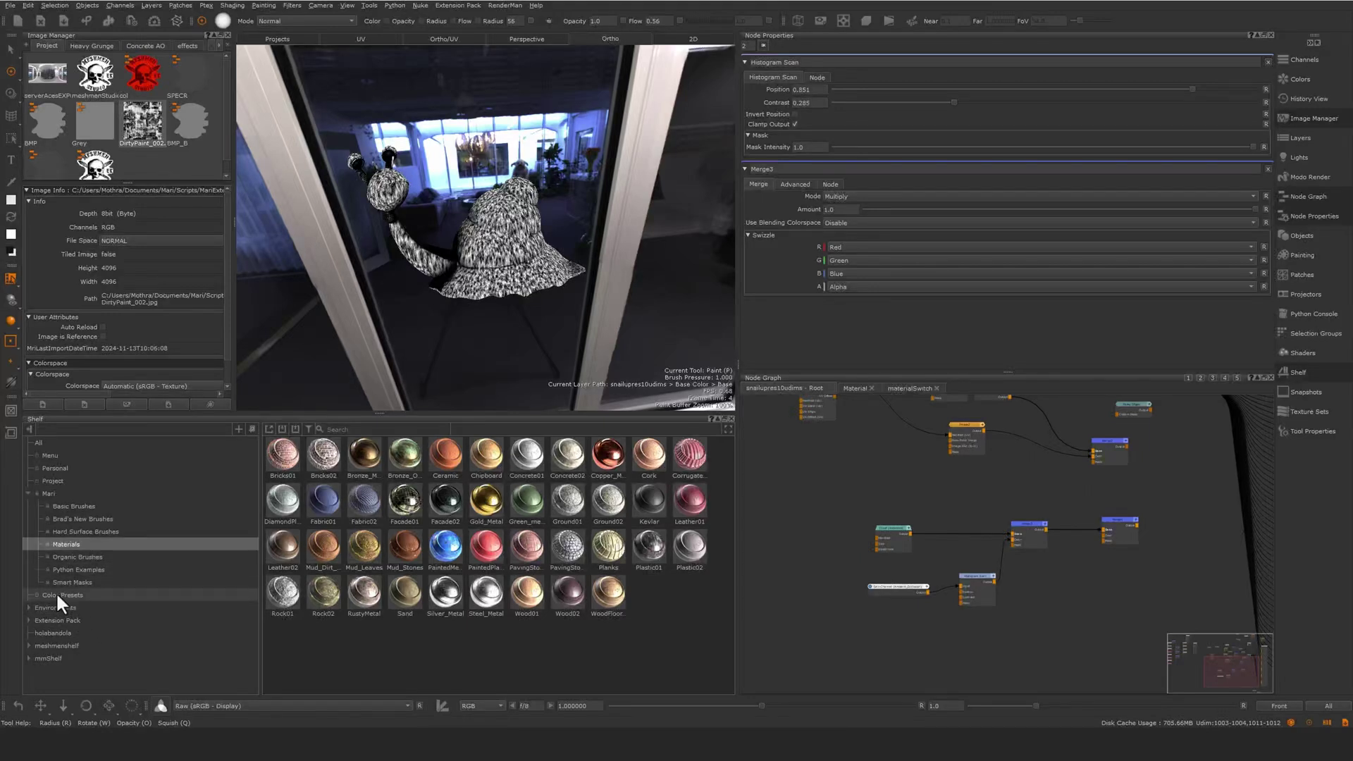
click(57, 621)
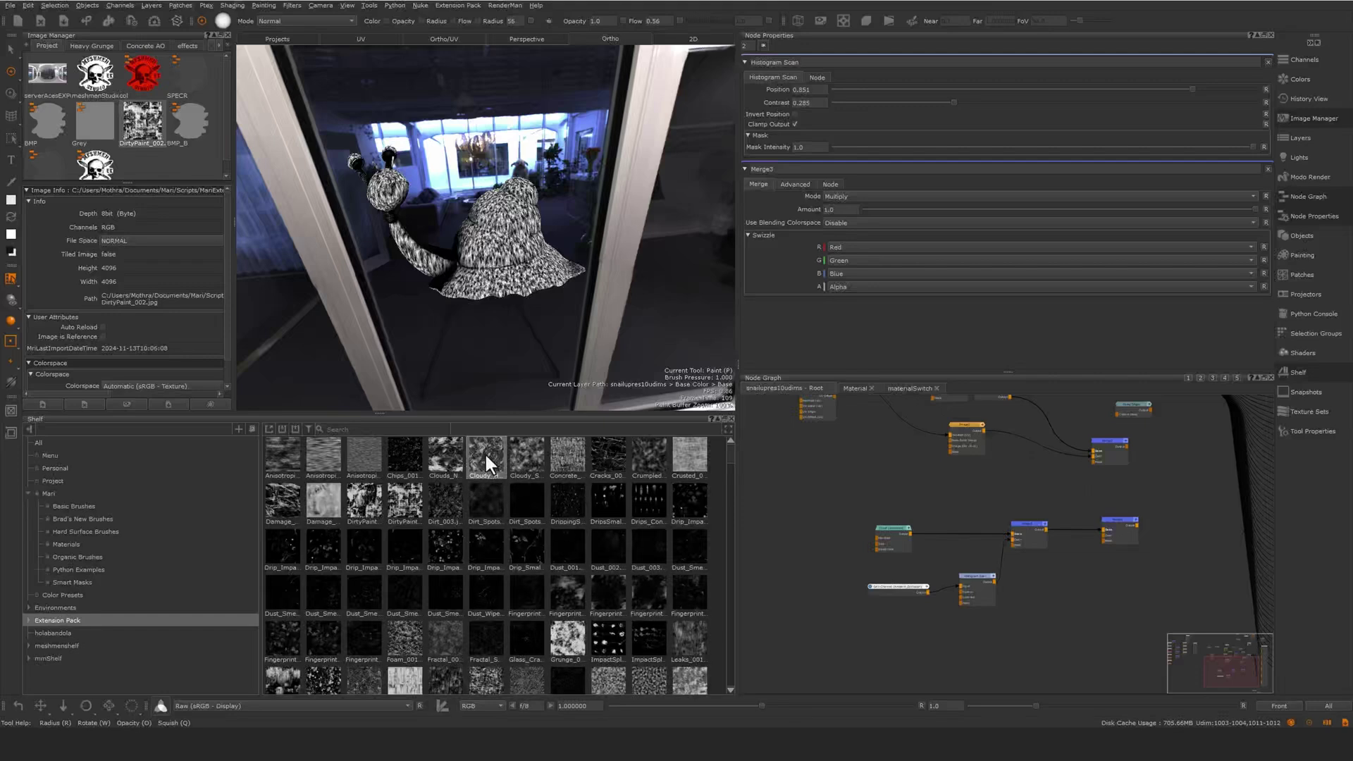
drag(484, 451, 980, 644)
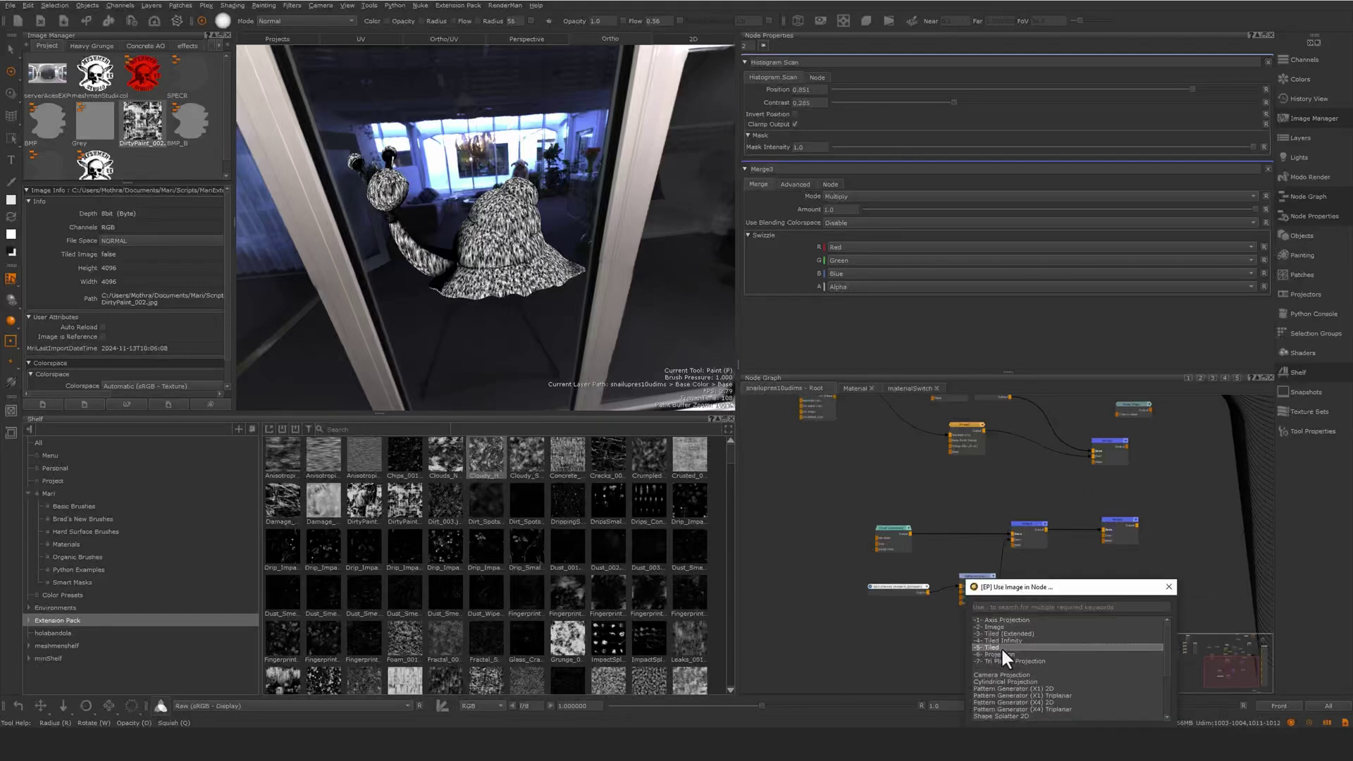
click(999, 646)
drag(1074, 606, 1101, 535)
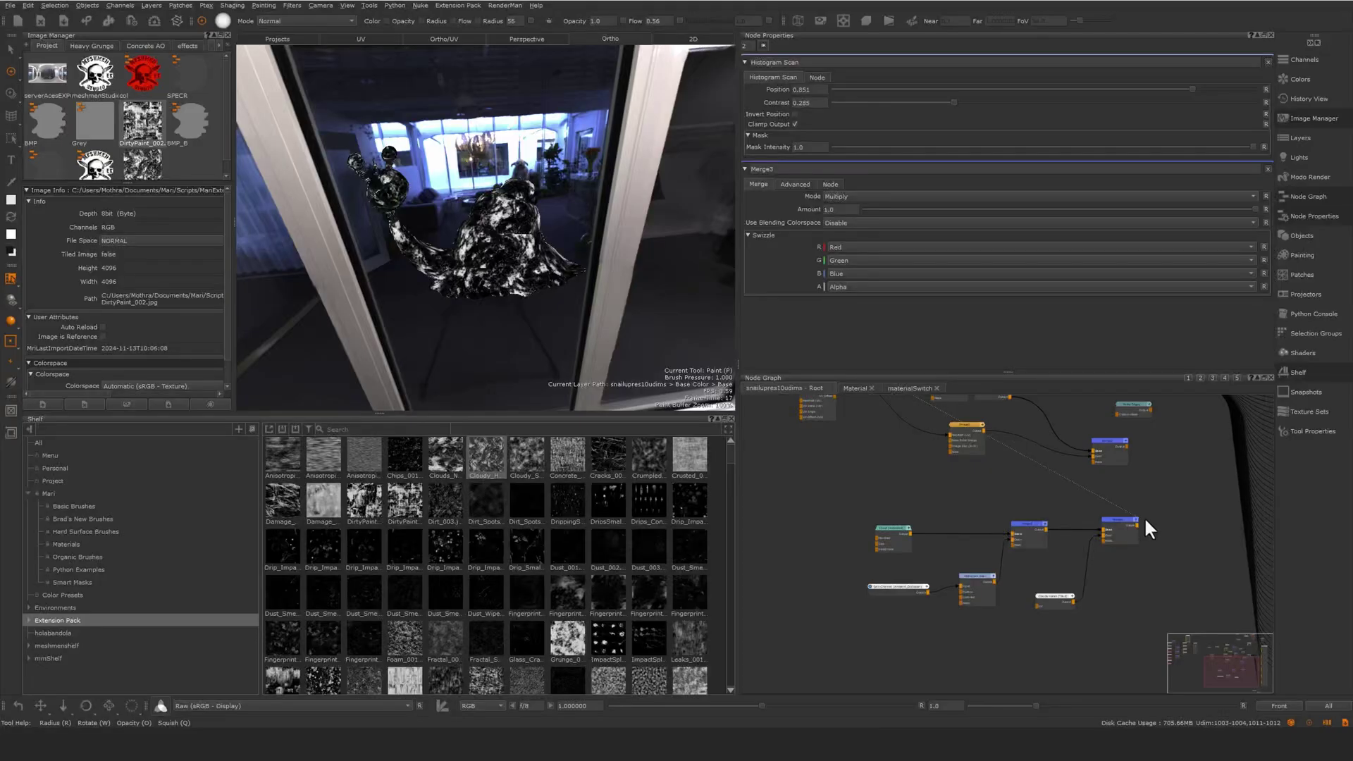
Set the new Merge node's Amount to 0.65 and inspect the blended pattern on the snail.
double_click(1118, 524)
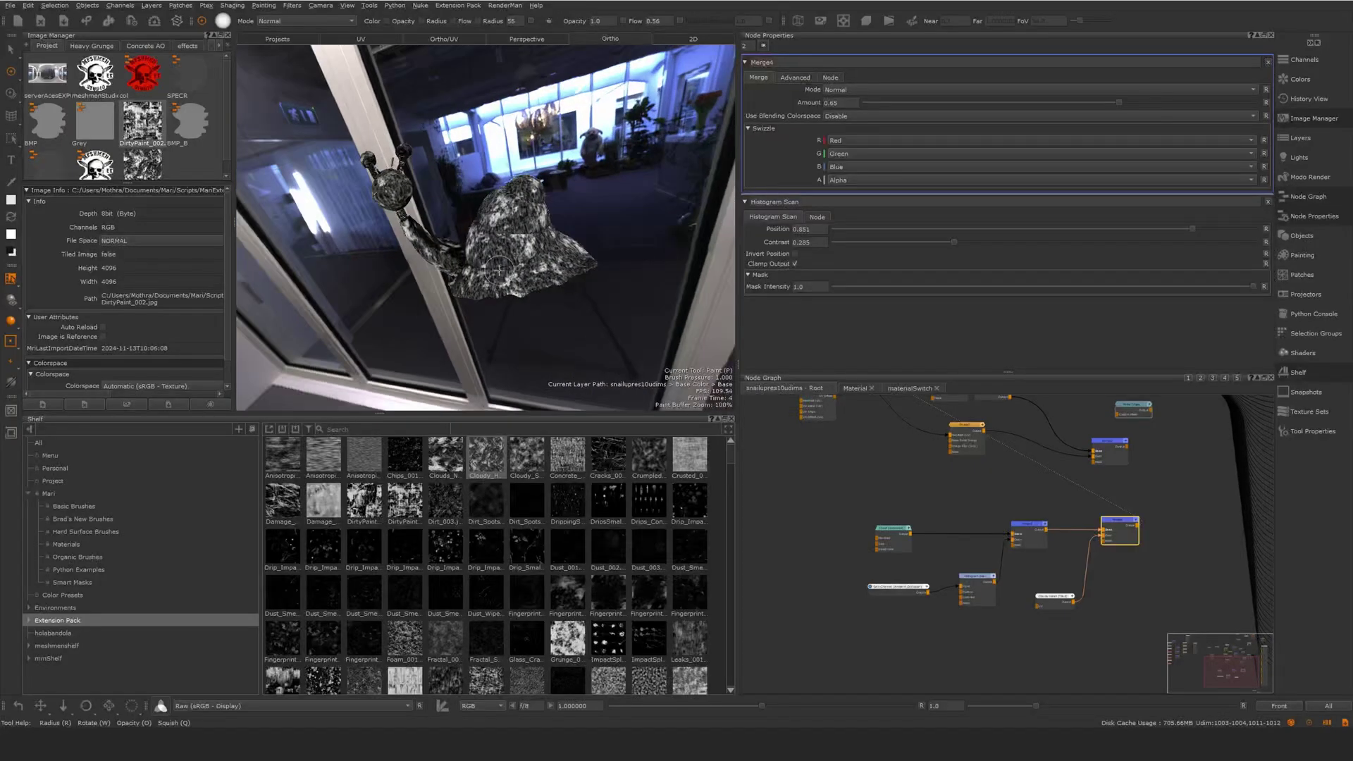
alt+right_drag(505, 274, 557, 289)
mouse_move(556, 289)
alt+mouse_down()
mouse_move(570, 300)
mouse_move(543, 307)
alt+mouse_up()
alt+right_drag(543, 307, 556, 324)
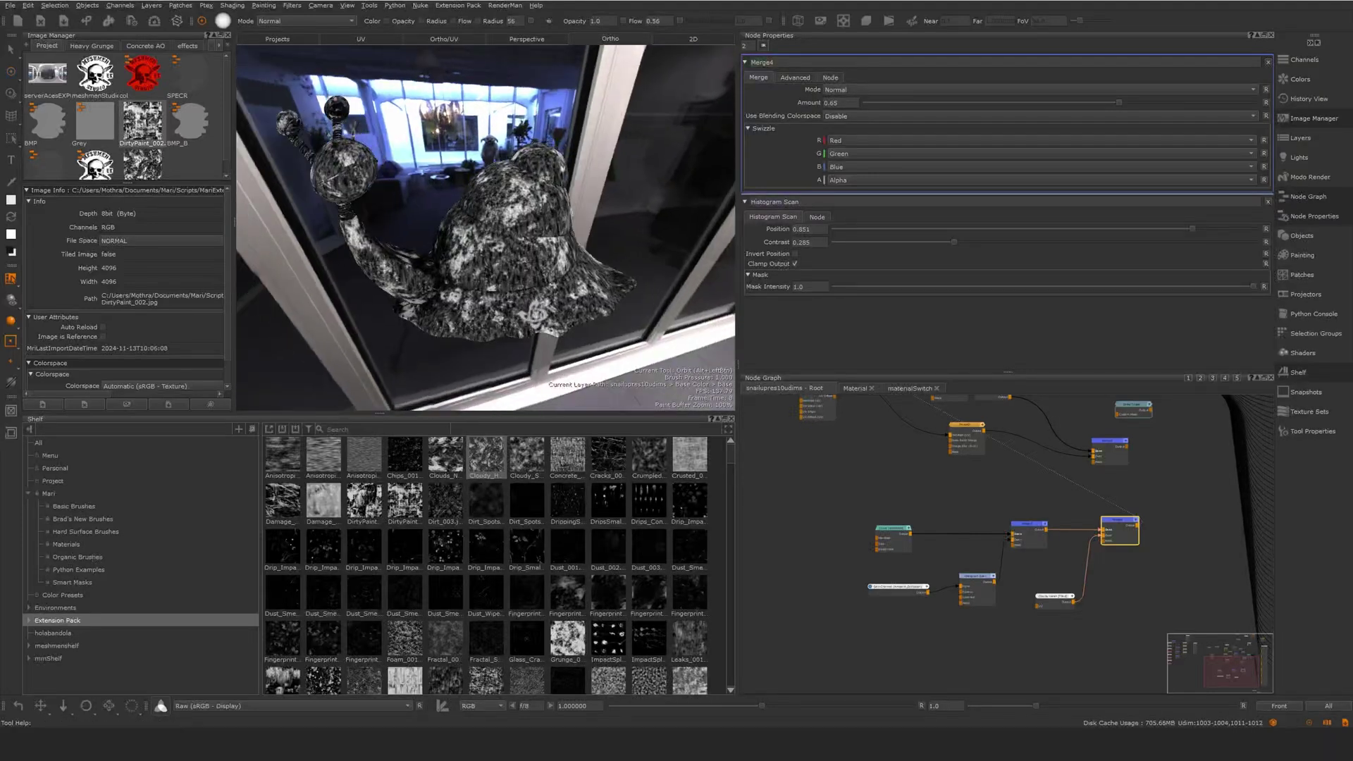
alt+drag(557, 324, 570, 333)
Select the whole merge network, including its mask and tiled inputs, and package it with Package Nodes.
click(907, 626)
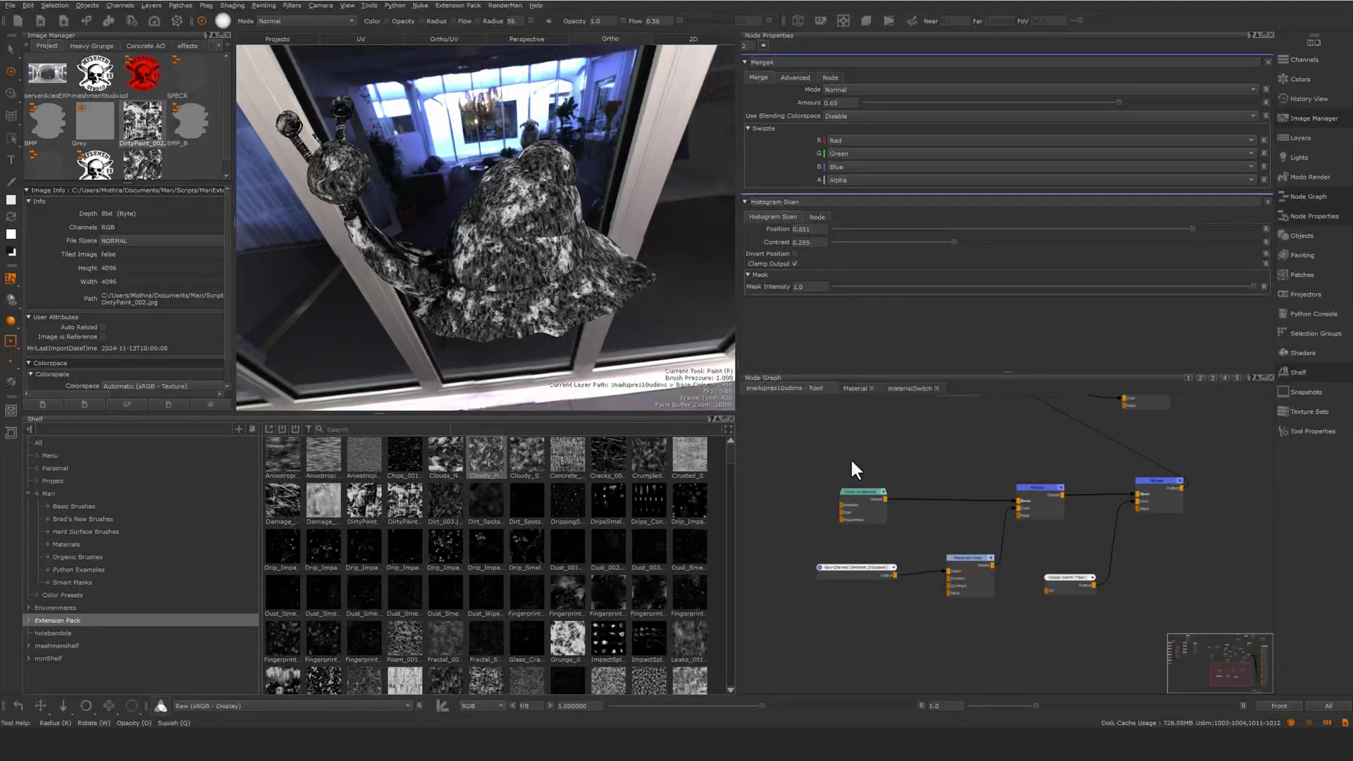
drag(809, 422, 1145, 600)
right_click(843, 486)
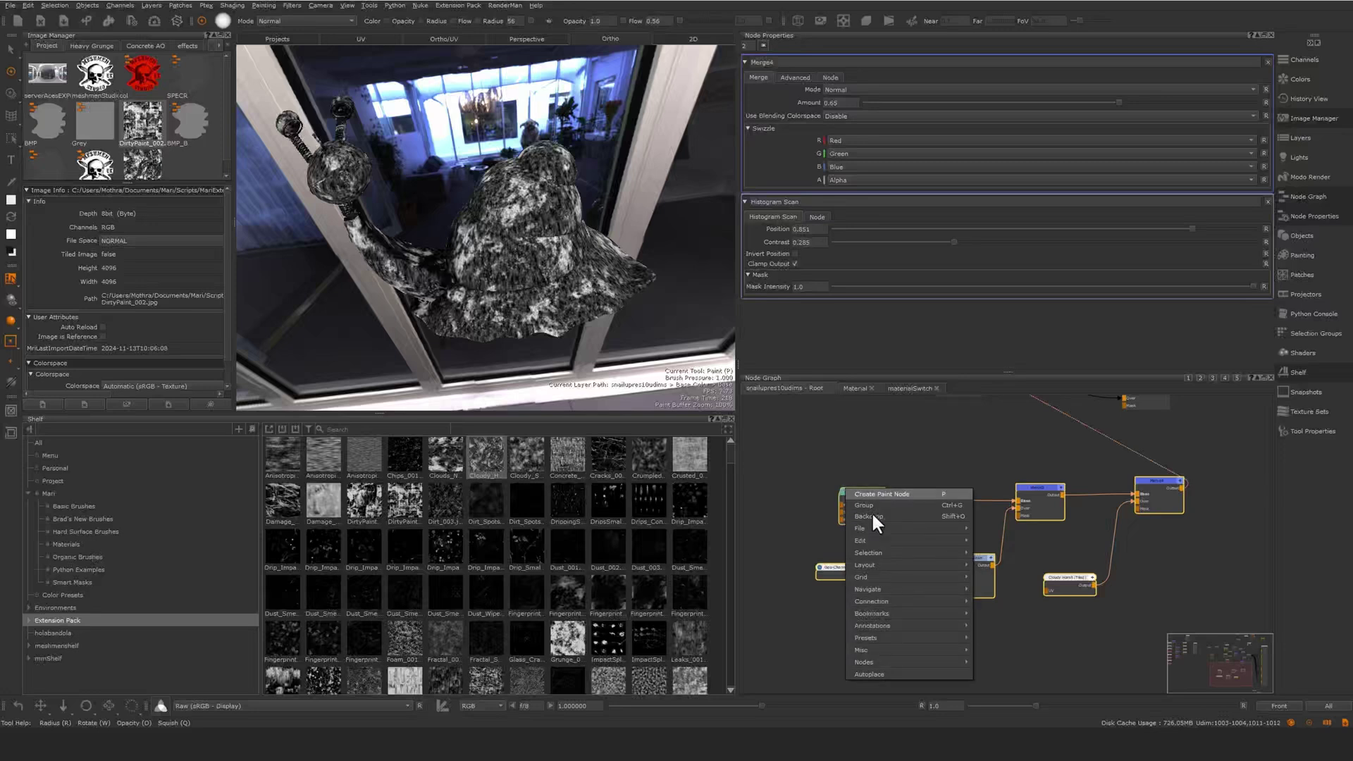
mouse_move(864, 529)
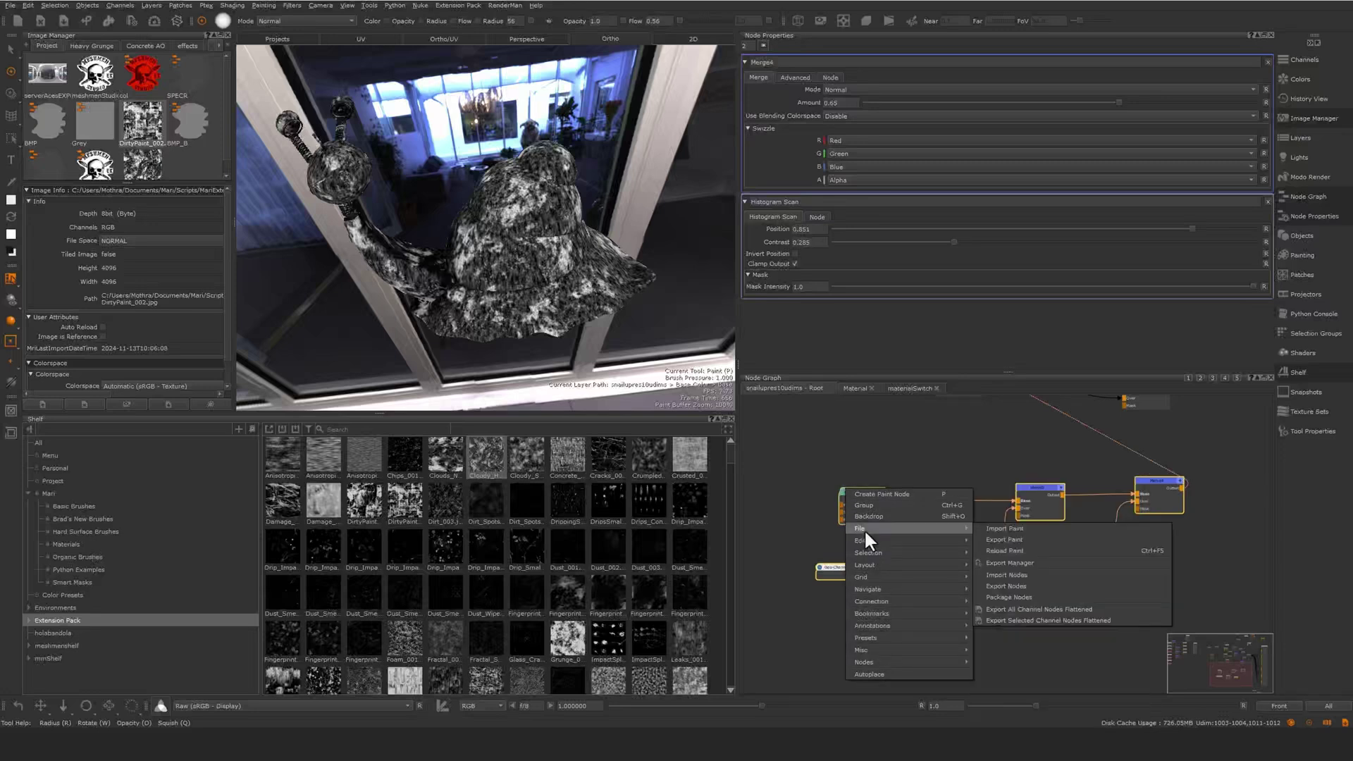
click(1009, 596)
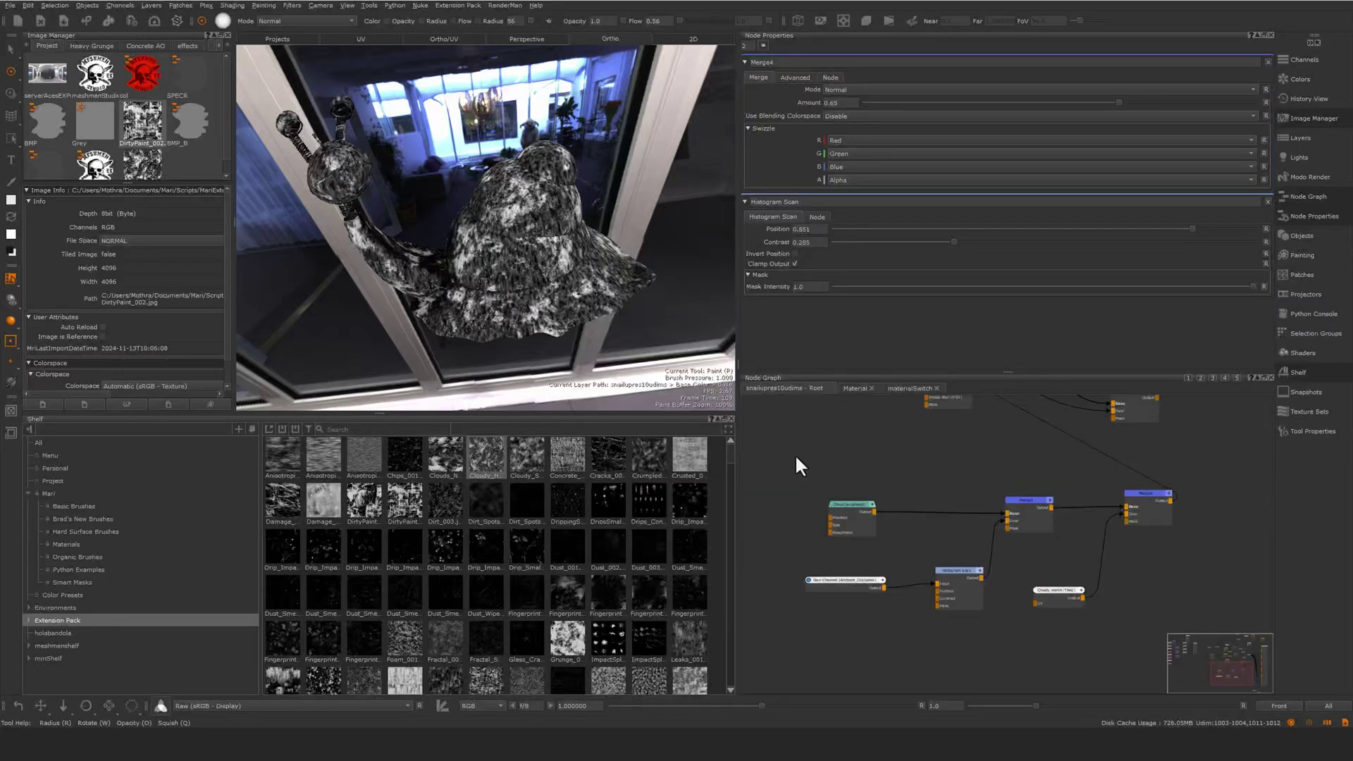
Delete all the nodes of the packaged merge network from the node graph.
drag(797, 456, 1171, 649)
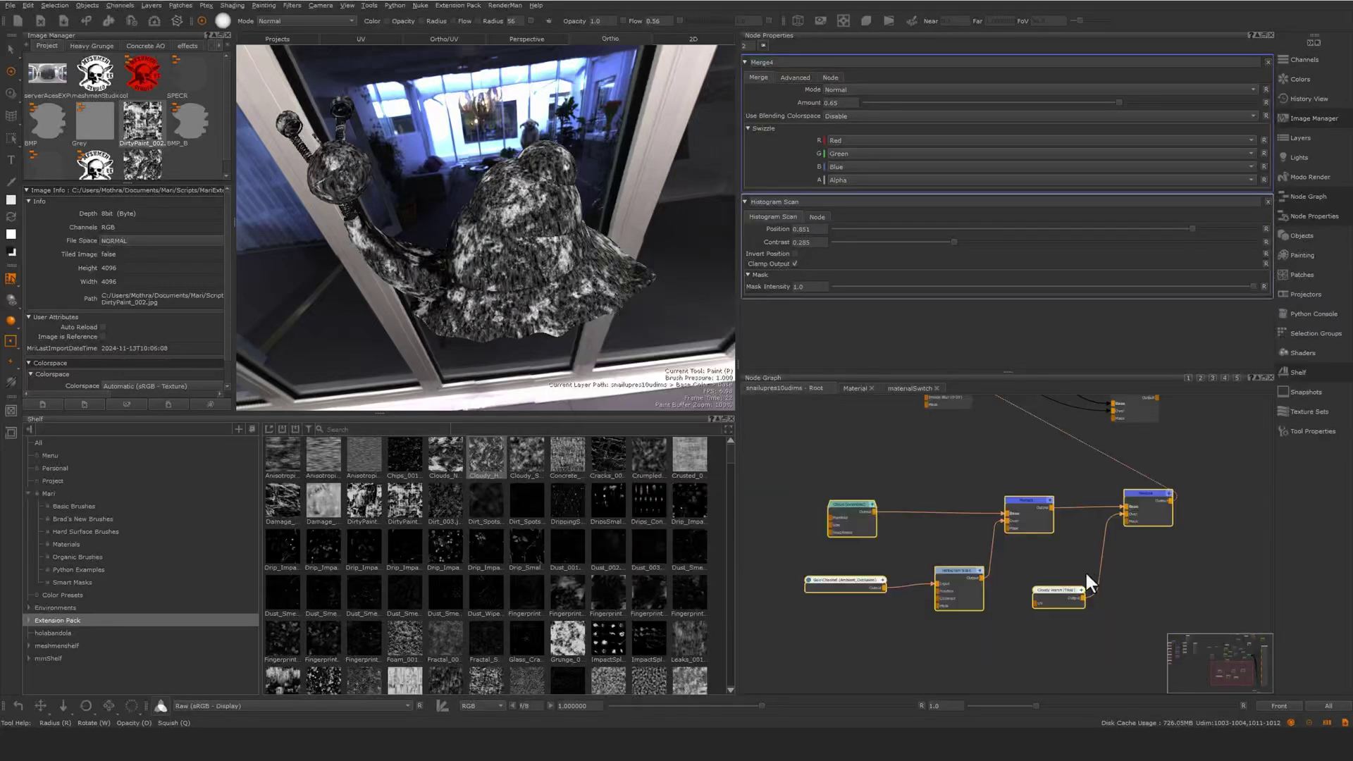
key(Delete)
mouse_move(629, 341)
alt+mouse_down()
mouse_move(564, 317)
mouse_move(648, 331)
alt+mouse_up()
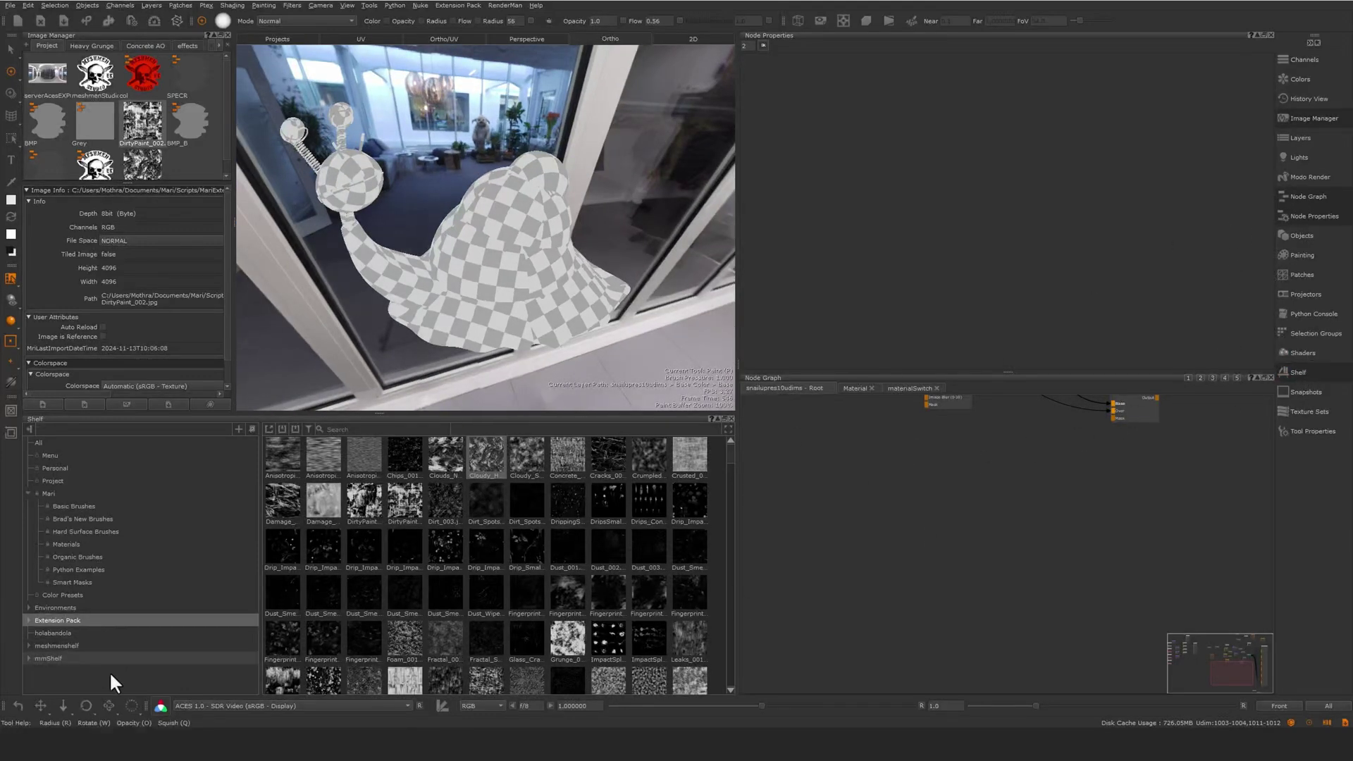
Create a new custom shelf named Mypackages.
click(91, 666)
right_click(65, 672)
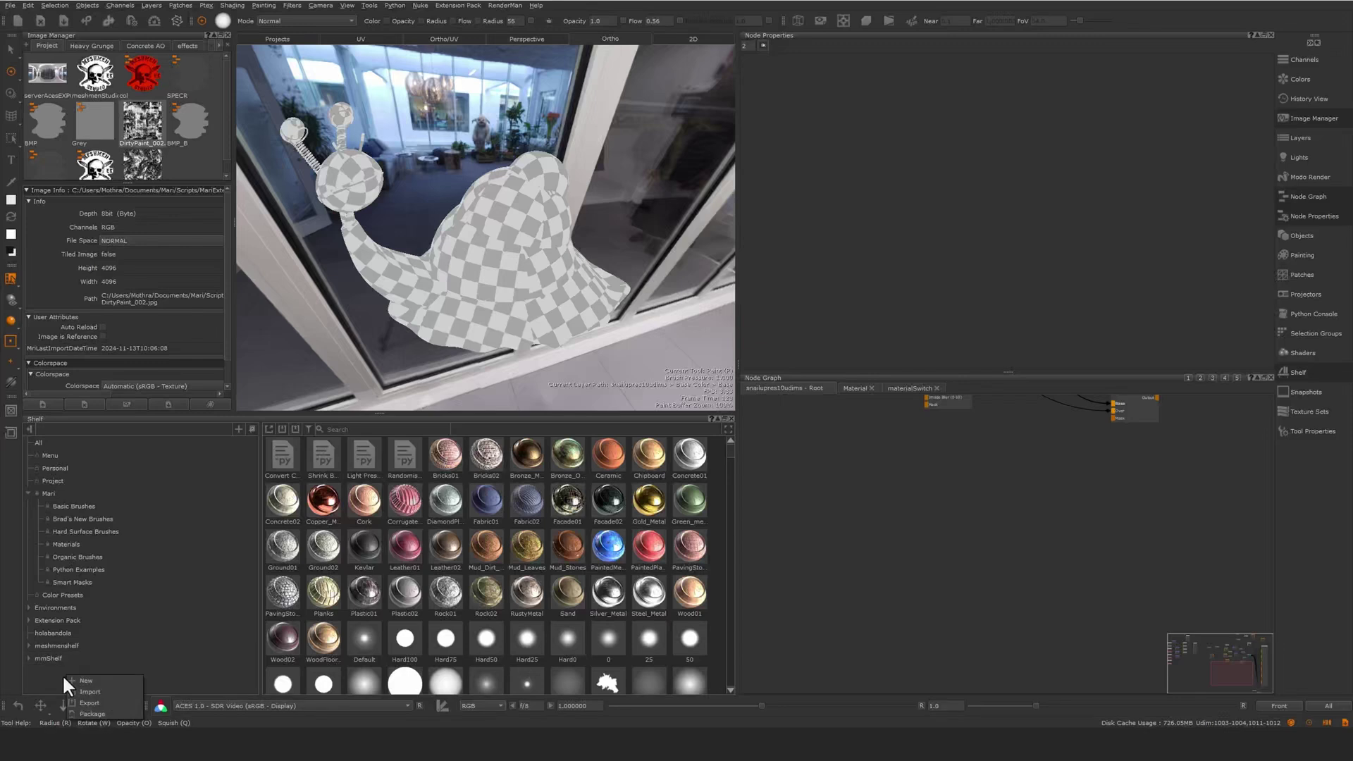
click(82, 678)
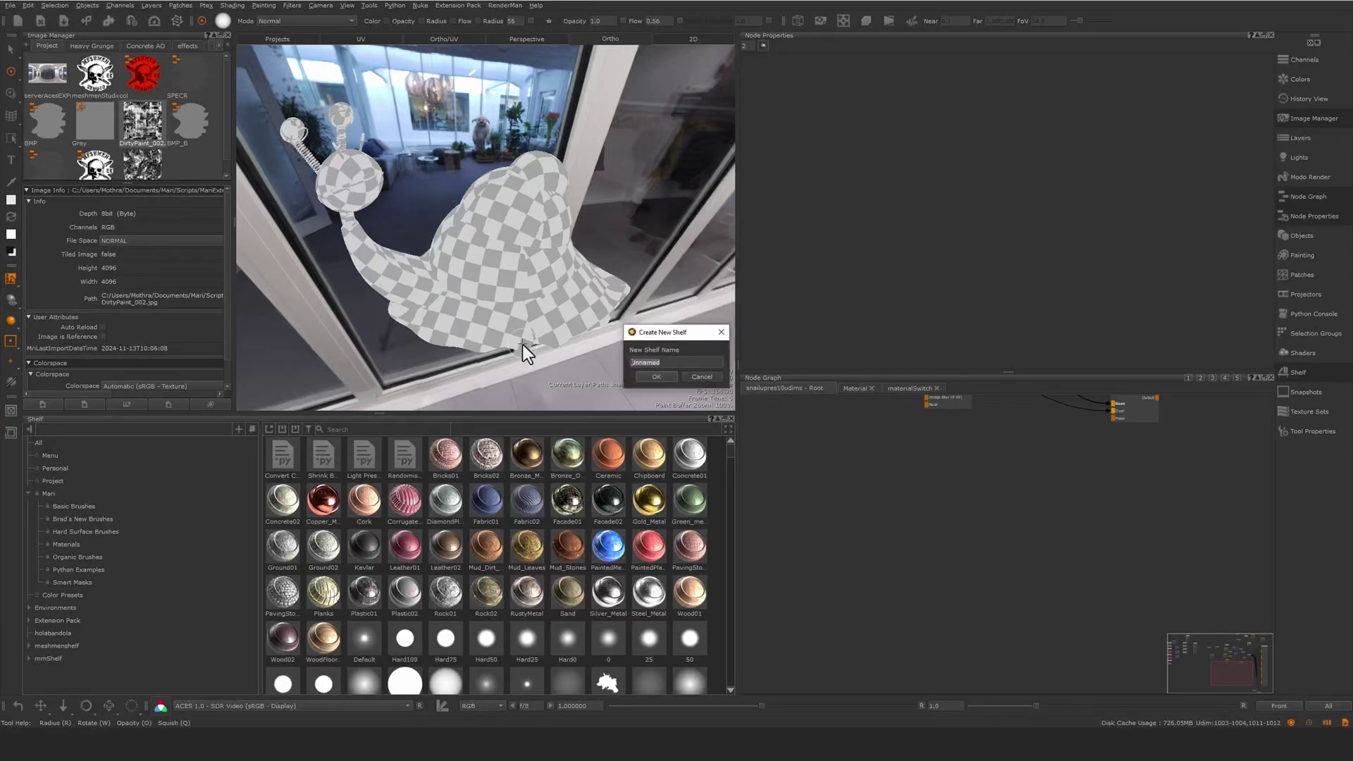
text(Mypackages)
key(Return)
Import the MyPackage node package from the Desktop into the Mypackages shelf.
right_click(412, 524)
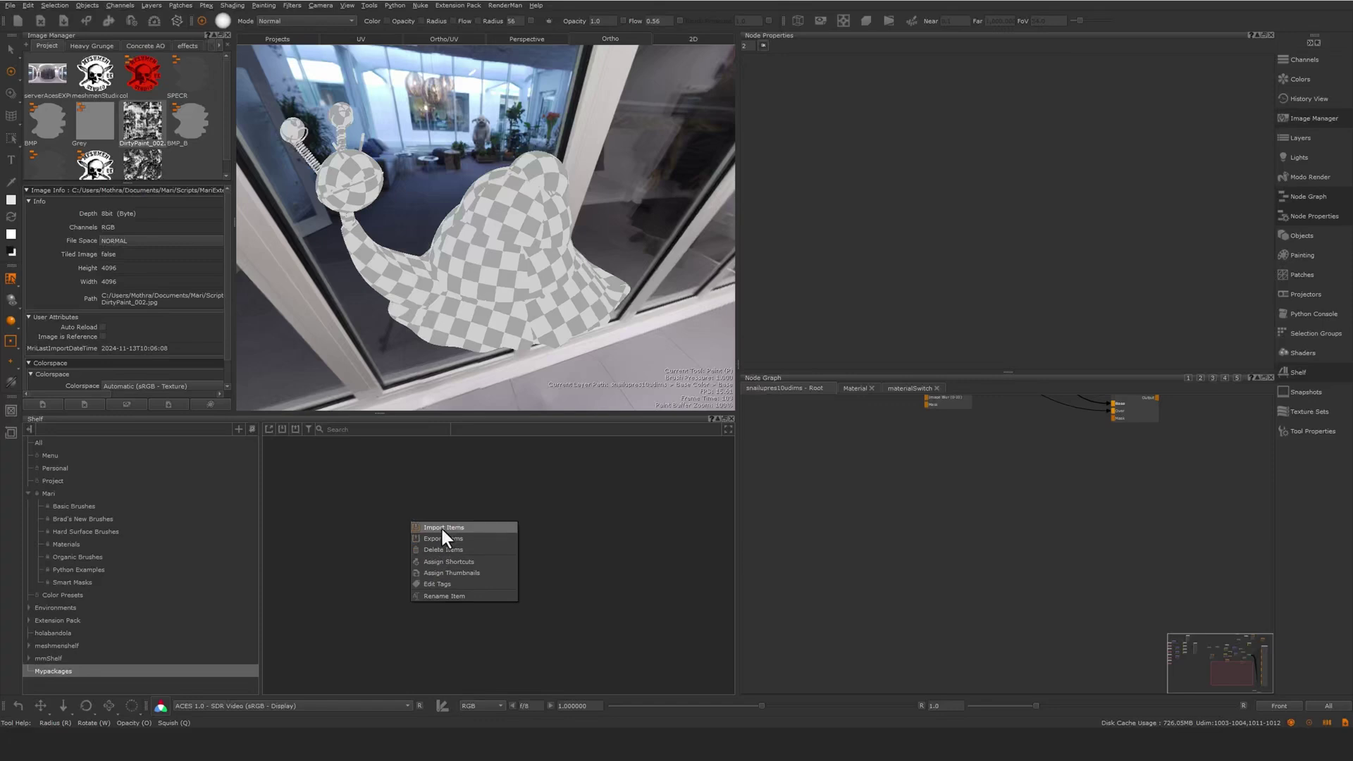
click(442, 529)
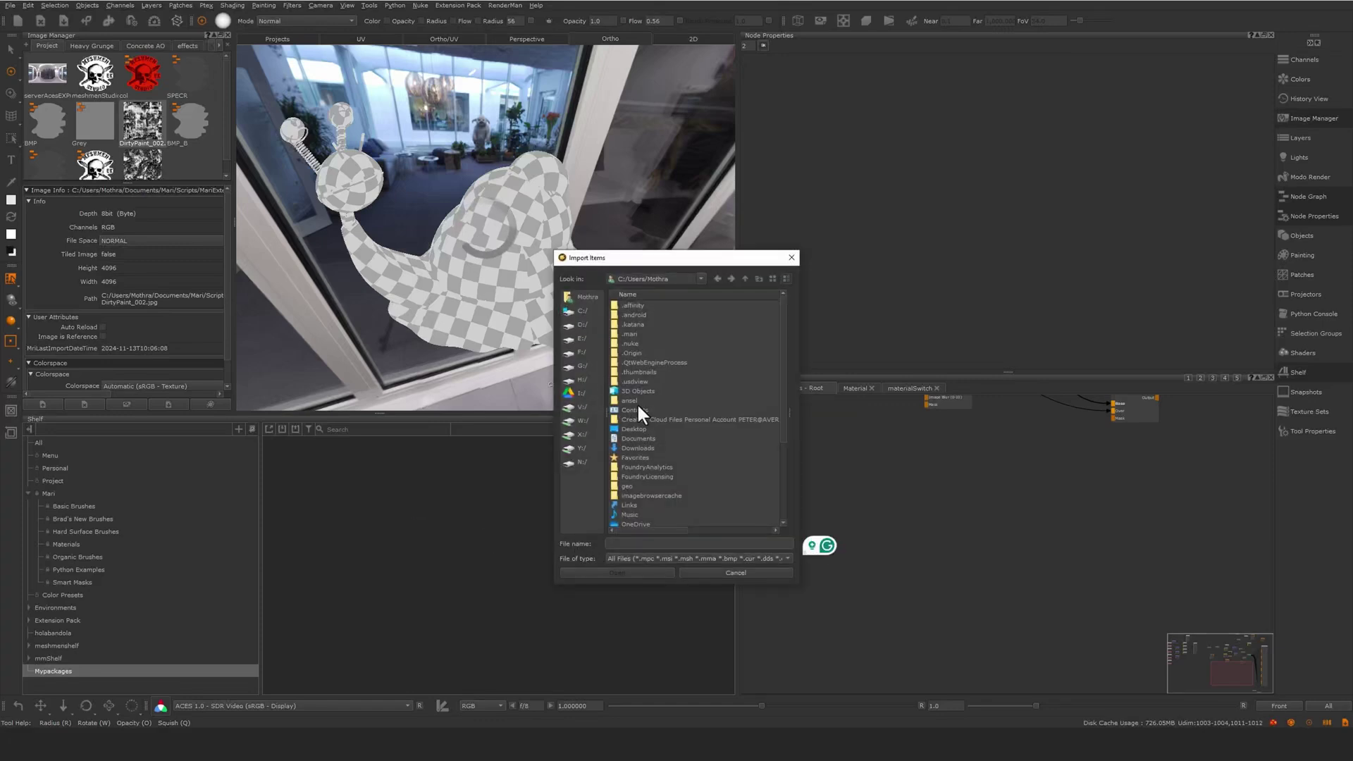
click(638, 425)
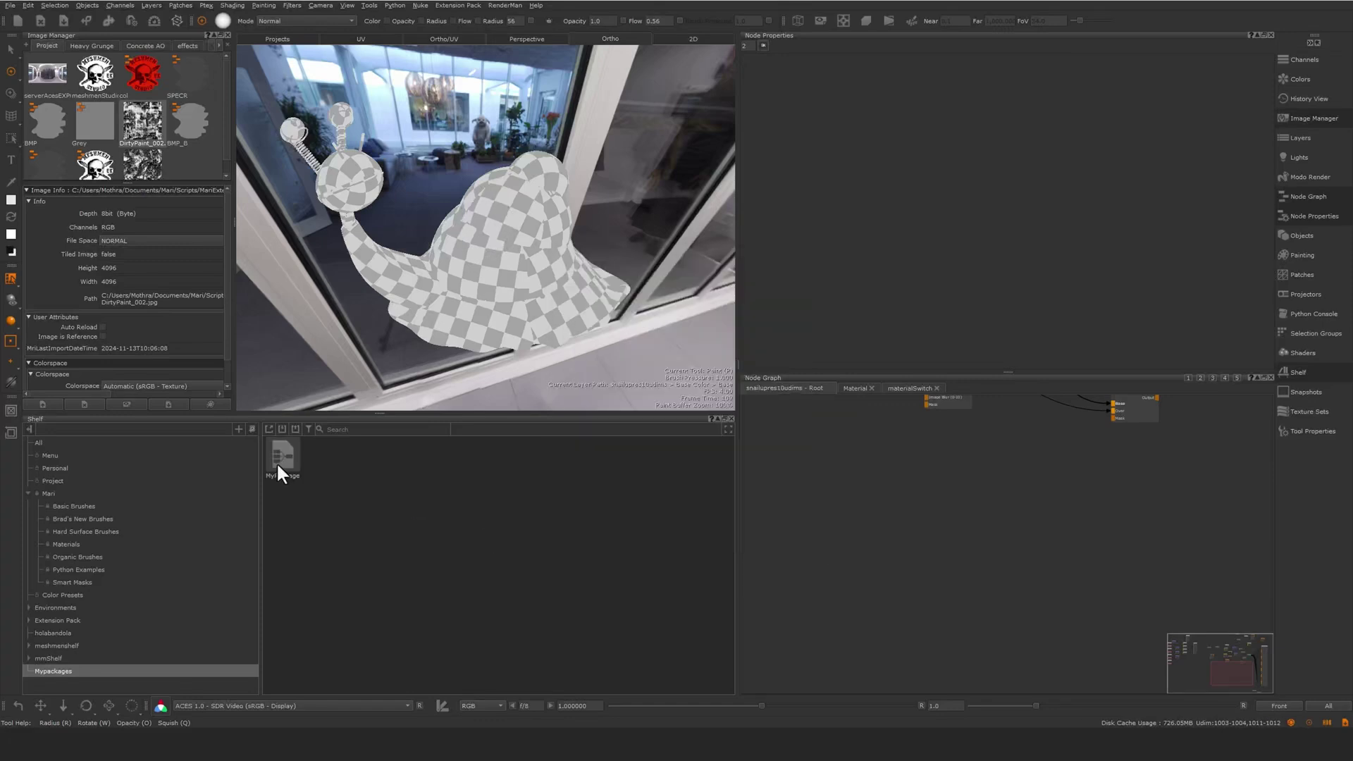
right_click(277, 466)
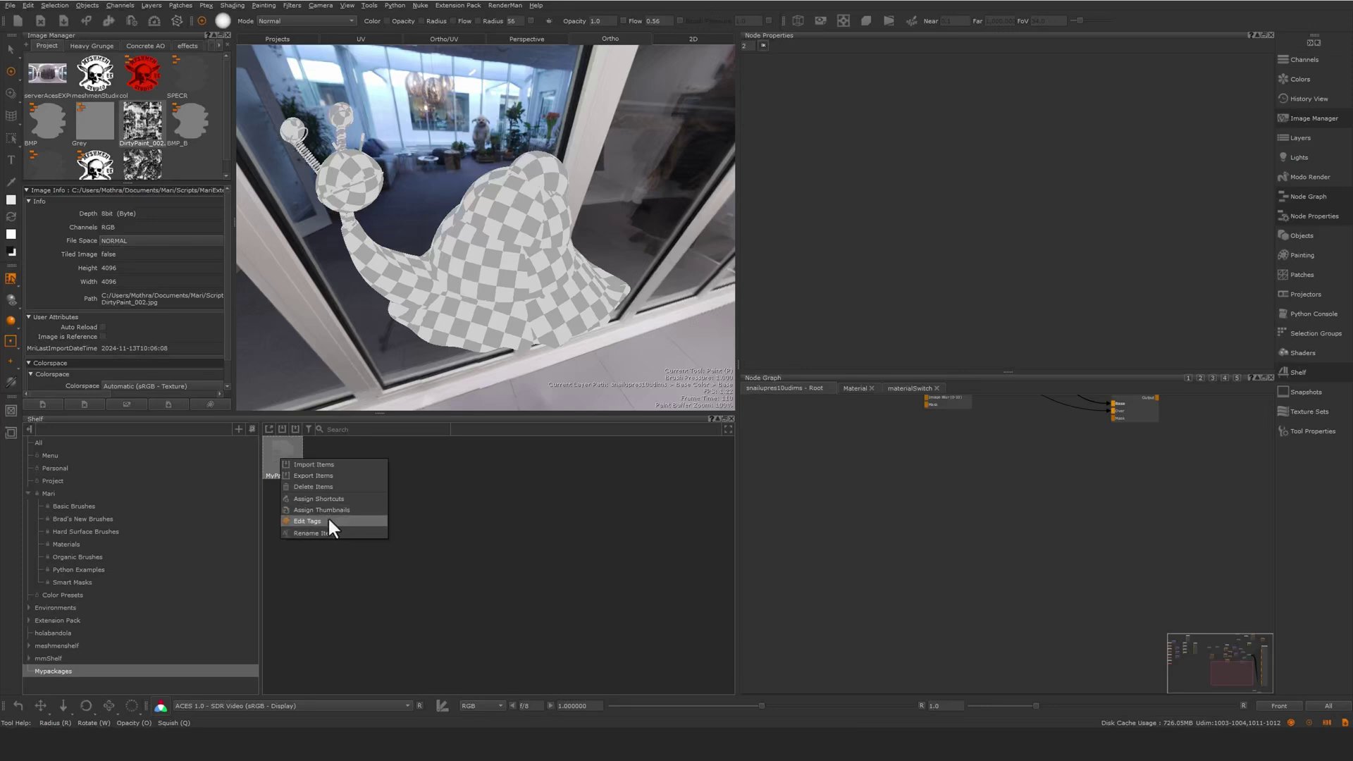
click(472, 470)
Place MyPackage from the shelf into the node graph and view its final Merge node on the snail.
drag(282, 457, 958, 544)
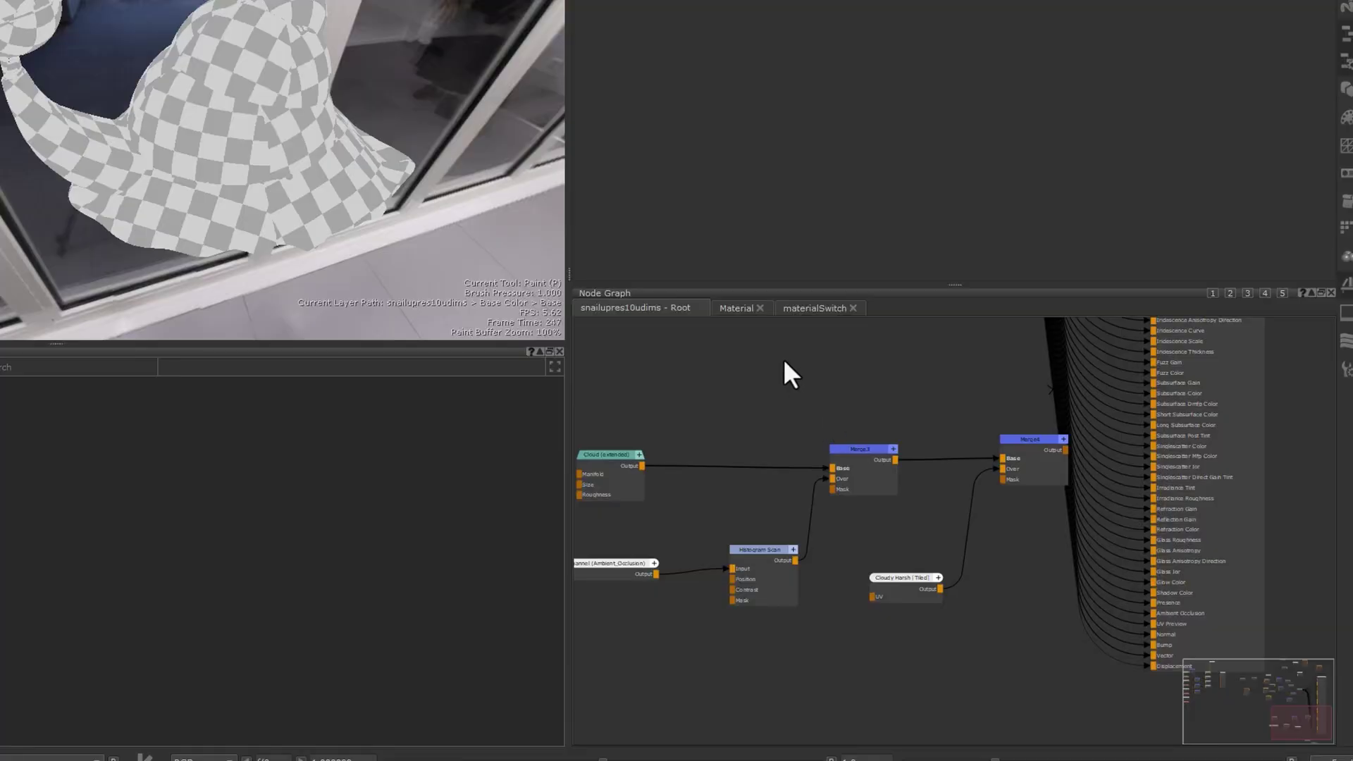
drag(1003, 457, 983, 458)
key(1)
alt+drag(367, 330, 411, 444)
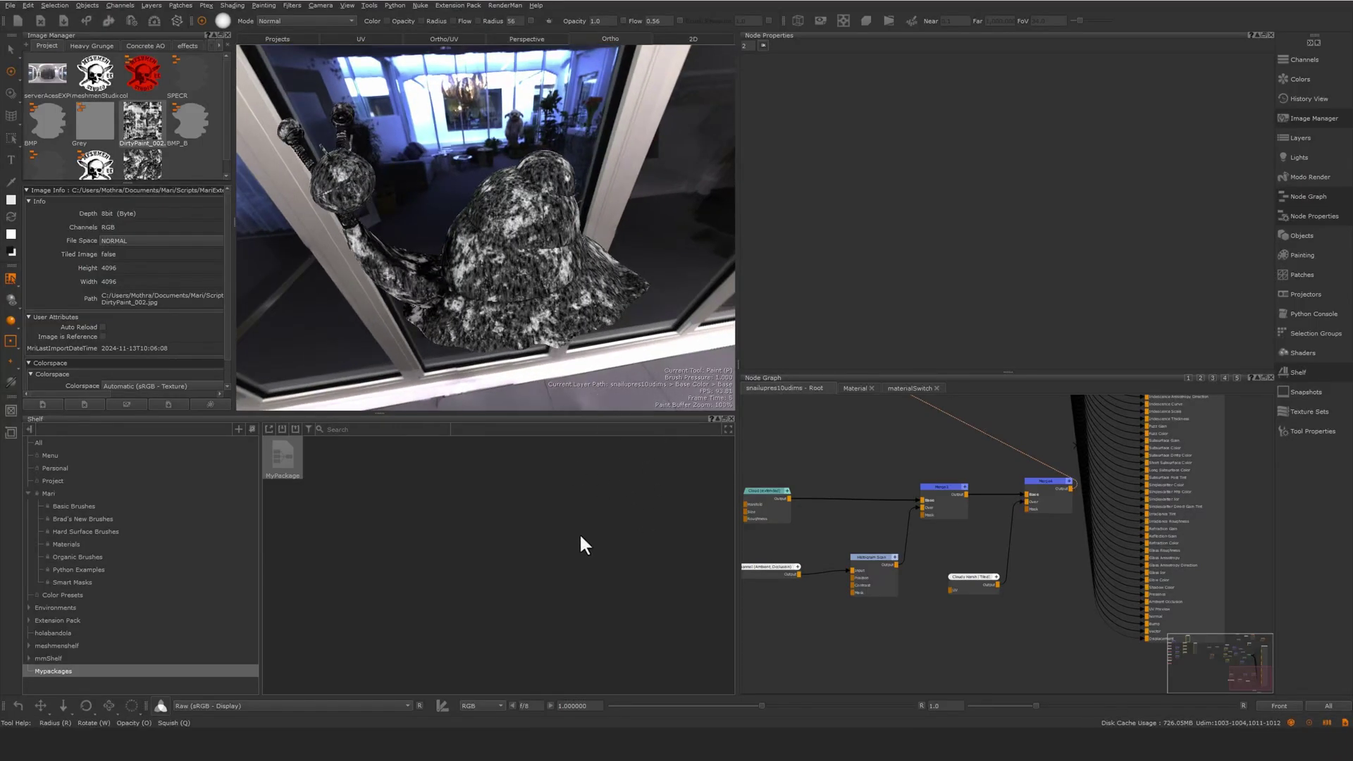
Select the restored merge network and move it slightly farther away from the shader node.
middle_drag(842, 449, 887, 451)
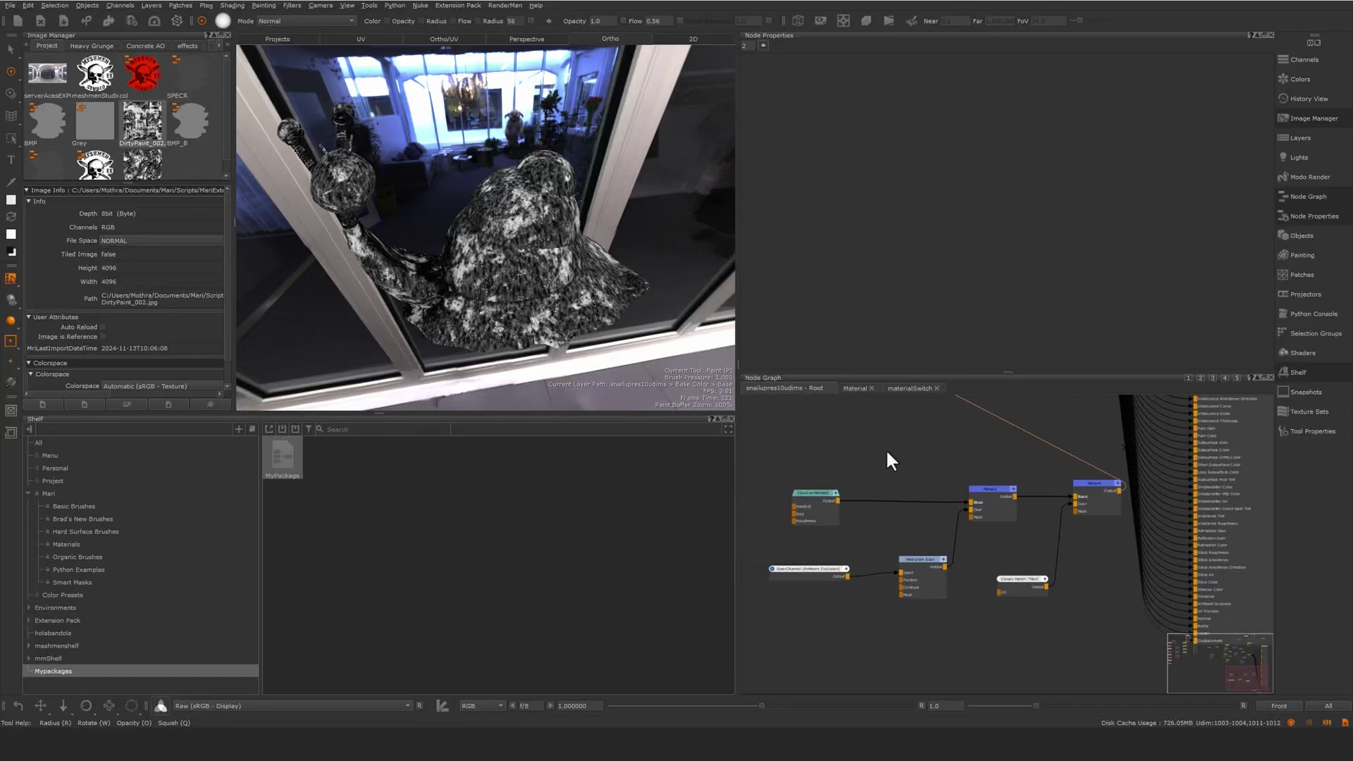
drag(767, 441, 1095, 634)
drag(1095, 523, 1064, 521)
click(894, 467)
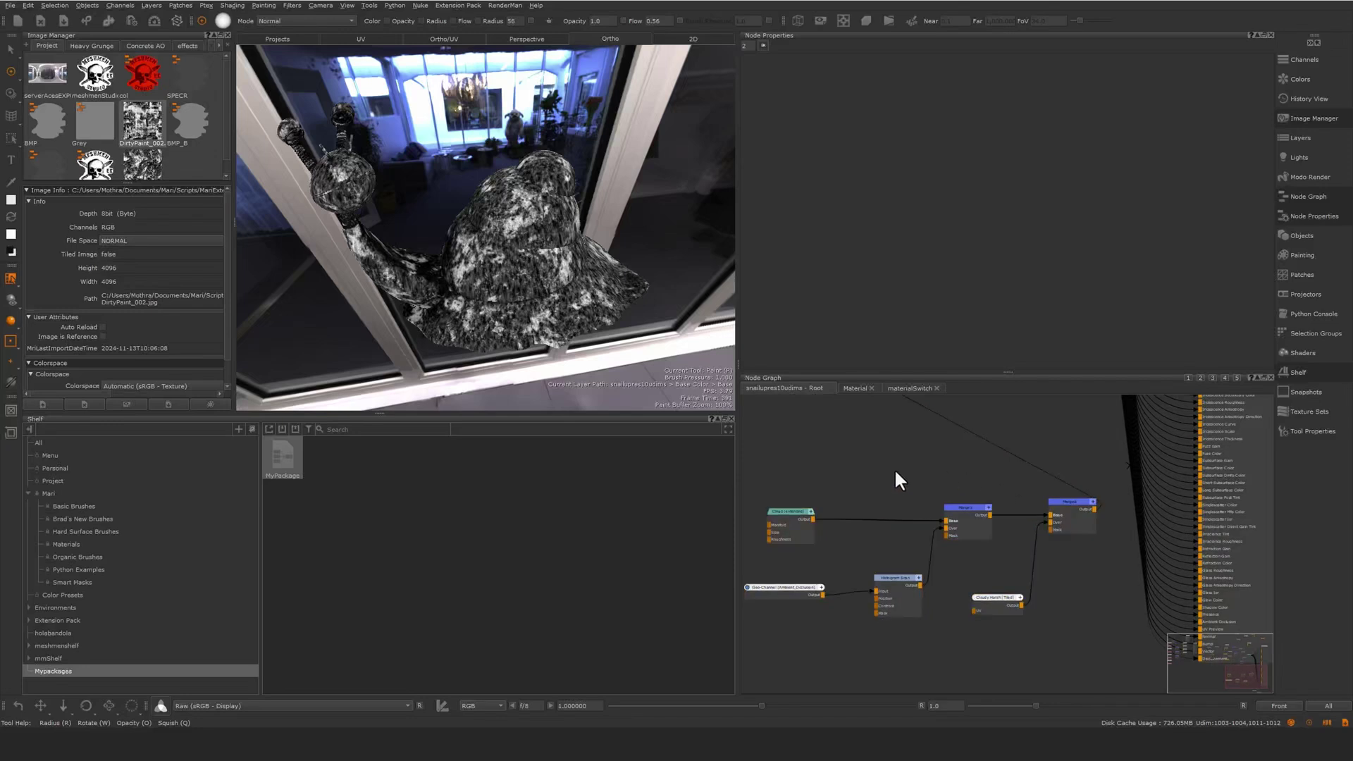
middle_drag(871, 480, 914, 573)
middle_drag(856, 517, 895, 466)
middle_drag(1020, 506, 1233, 522)
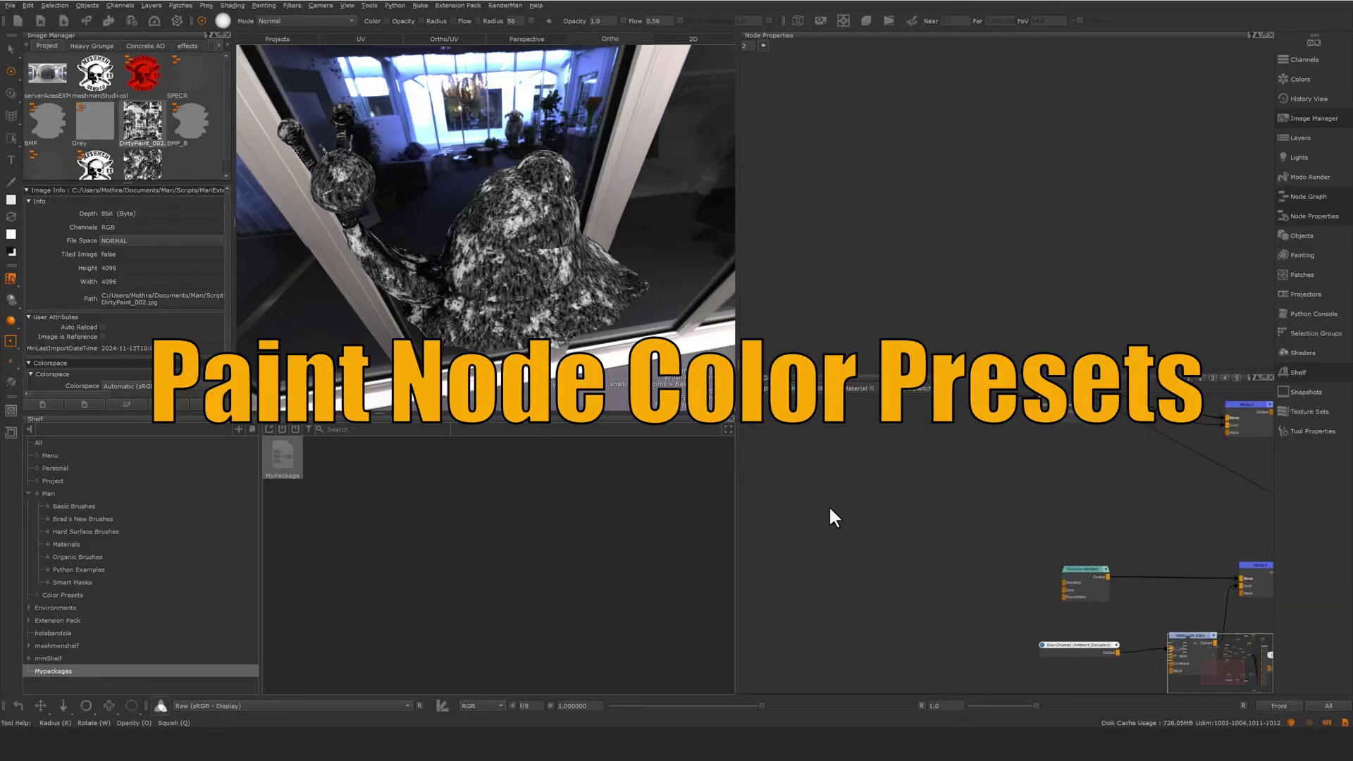
Examine the extra color presets offered when adding a paint node, and cancel without creating one.
key(p)
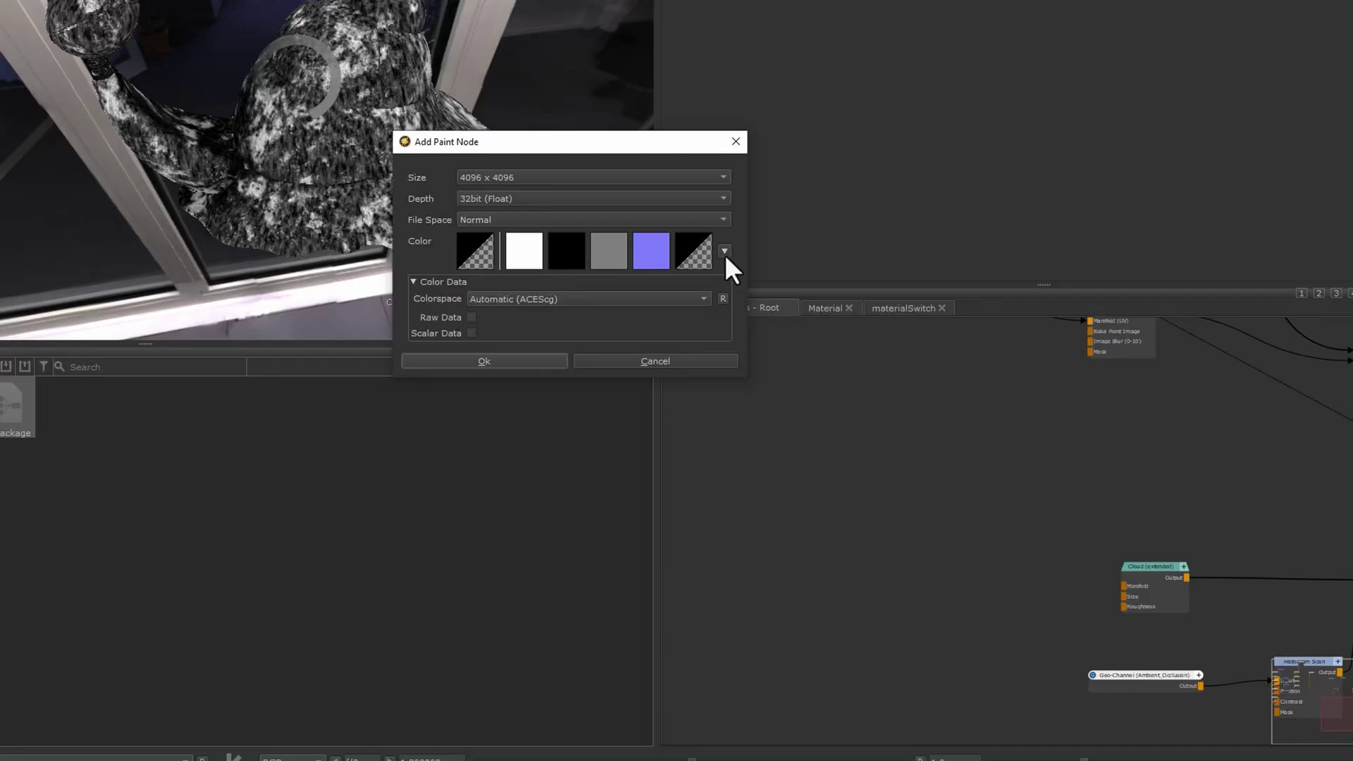
click(784, 348)
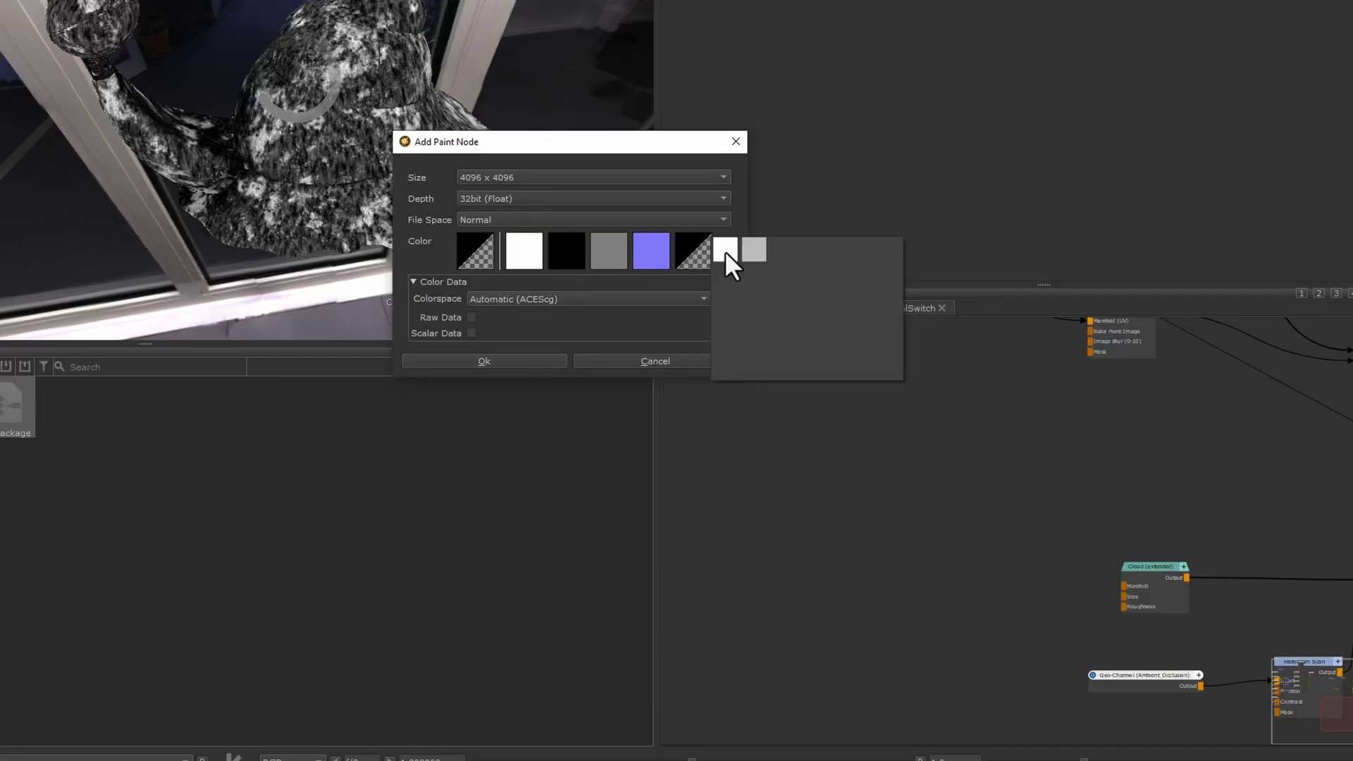
click(733, 206)
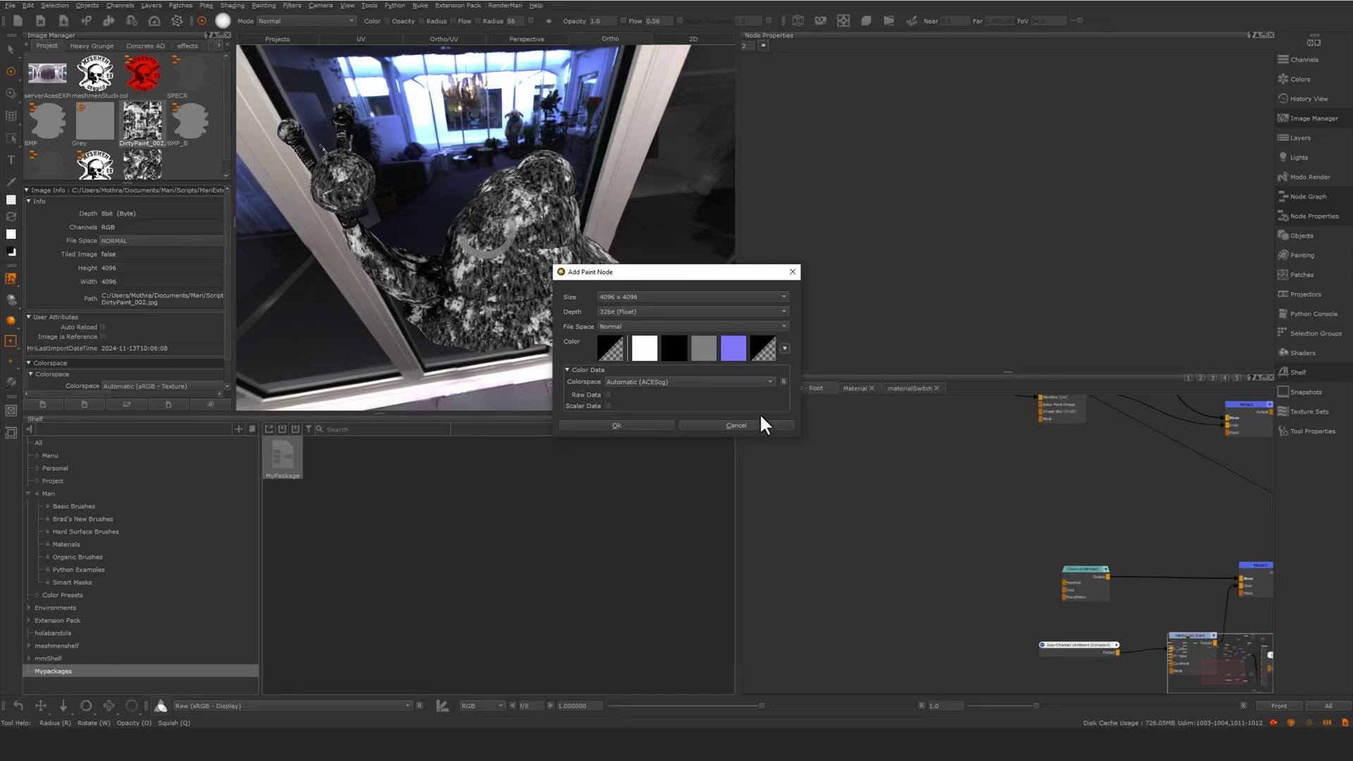
click(760, 425)
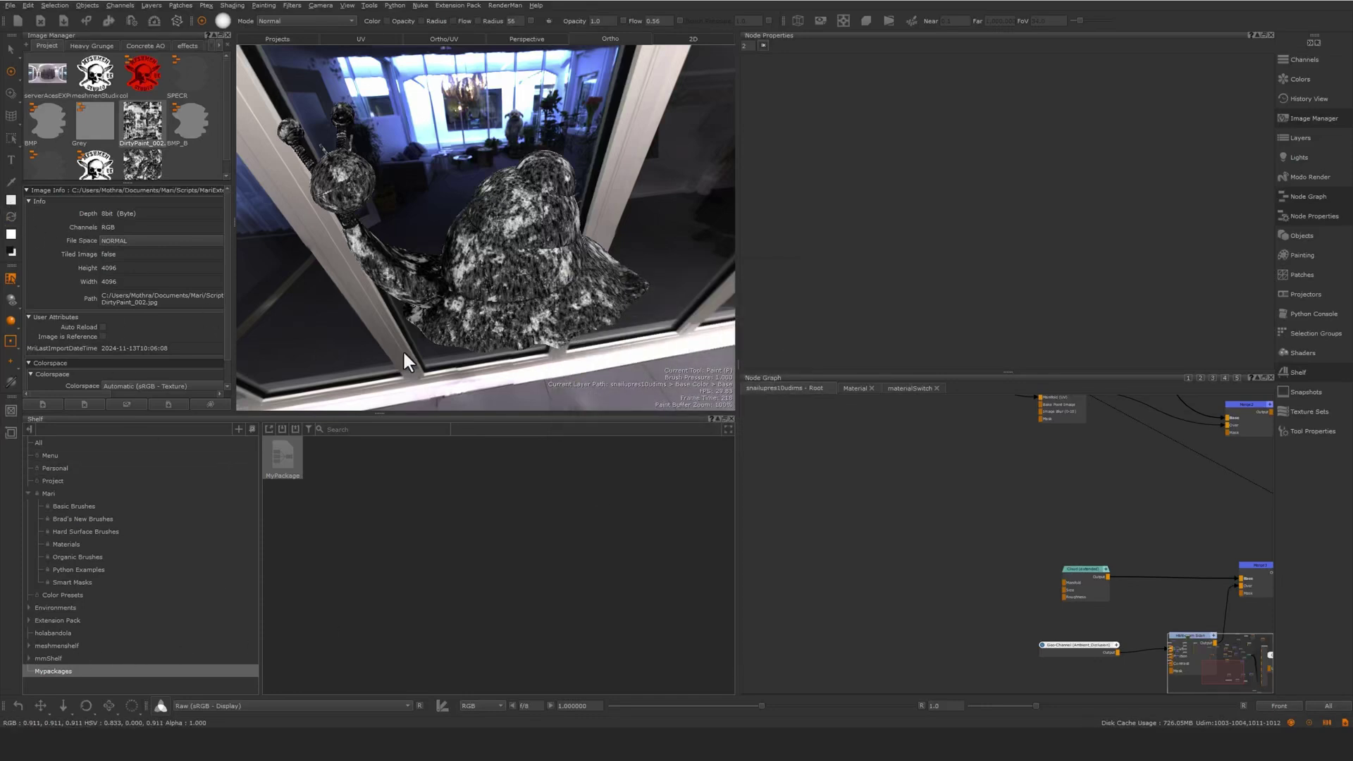
Store the purple foreground color as a new swatch on the Color Presets shelf.
drag(824, 404, 883, 377)
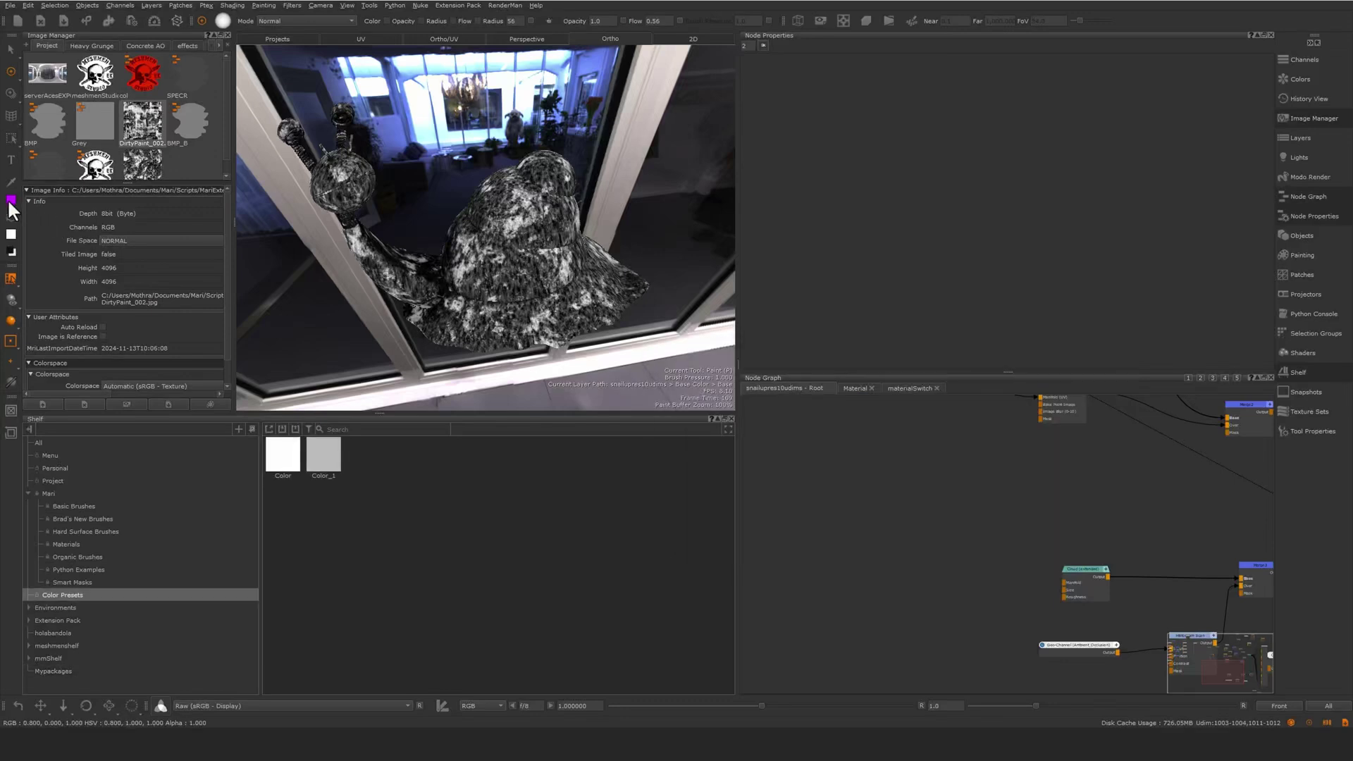
drag(11, 201, 368, 472)
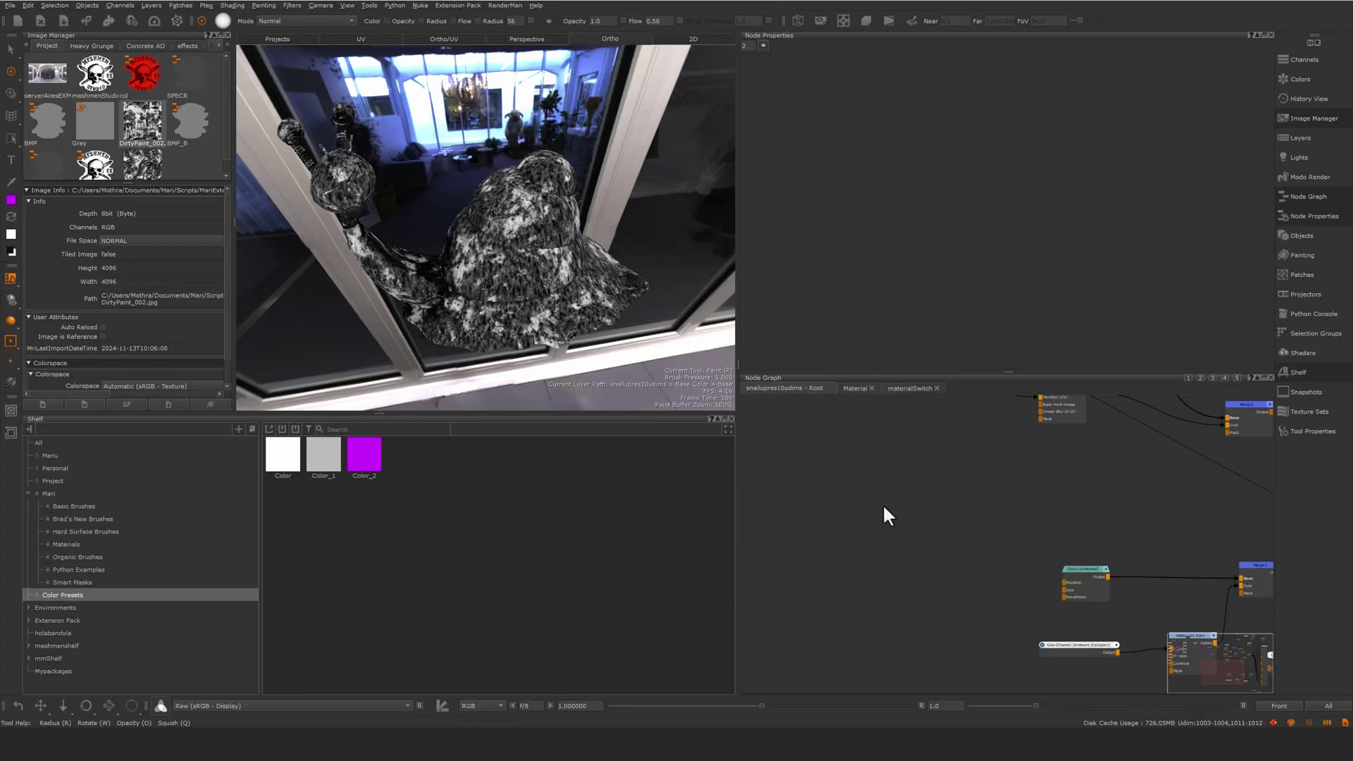
Add a 4096 x 4096, 32bit paint node filled with the purple color preset.
key(p)
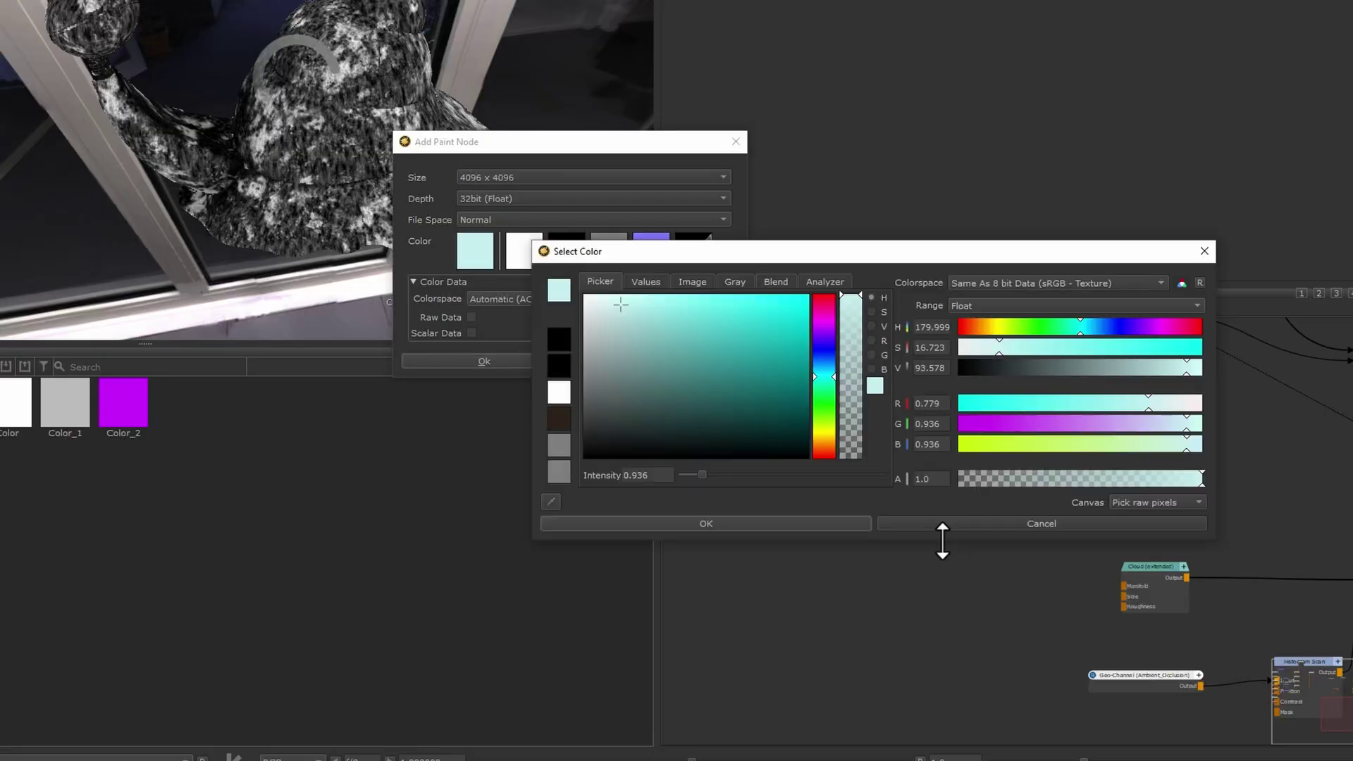
click(1044, 524)
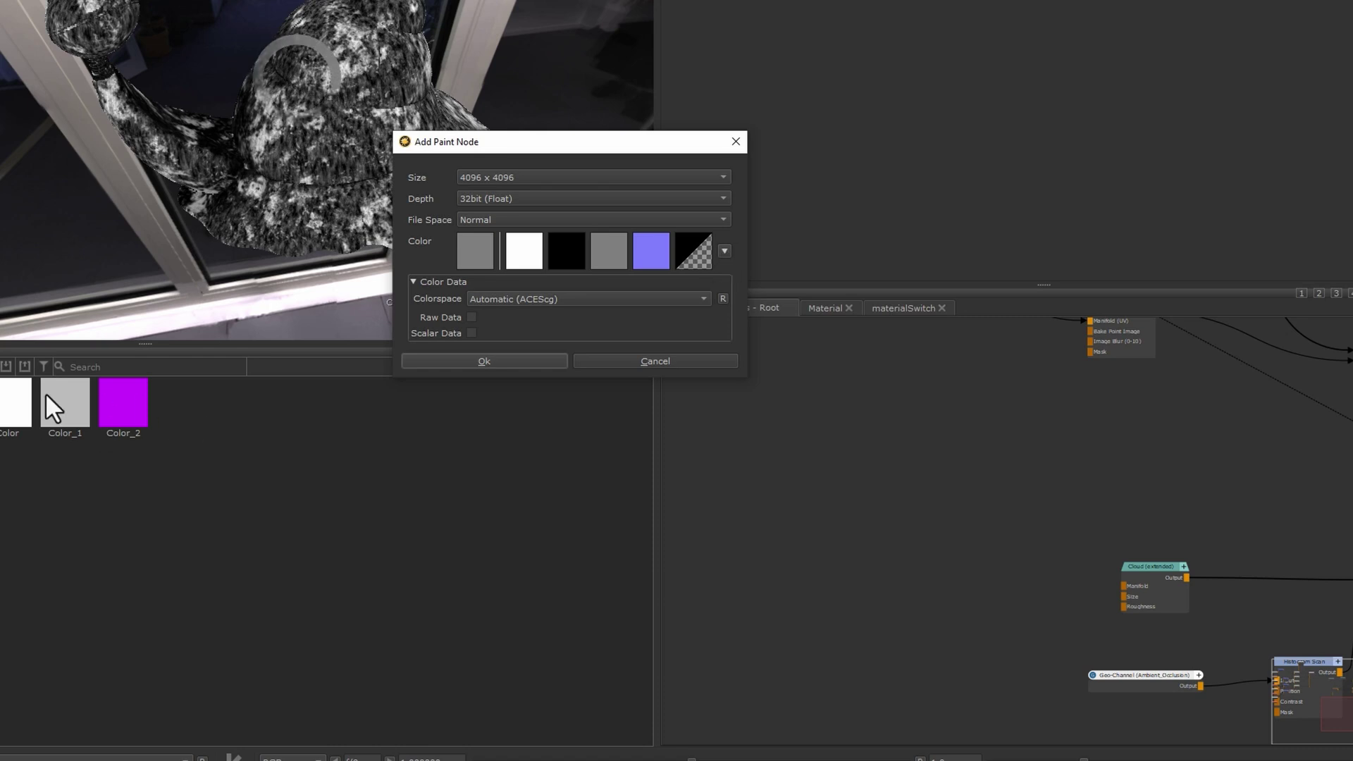
click(724, 251)
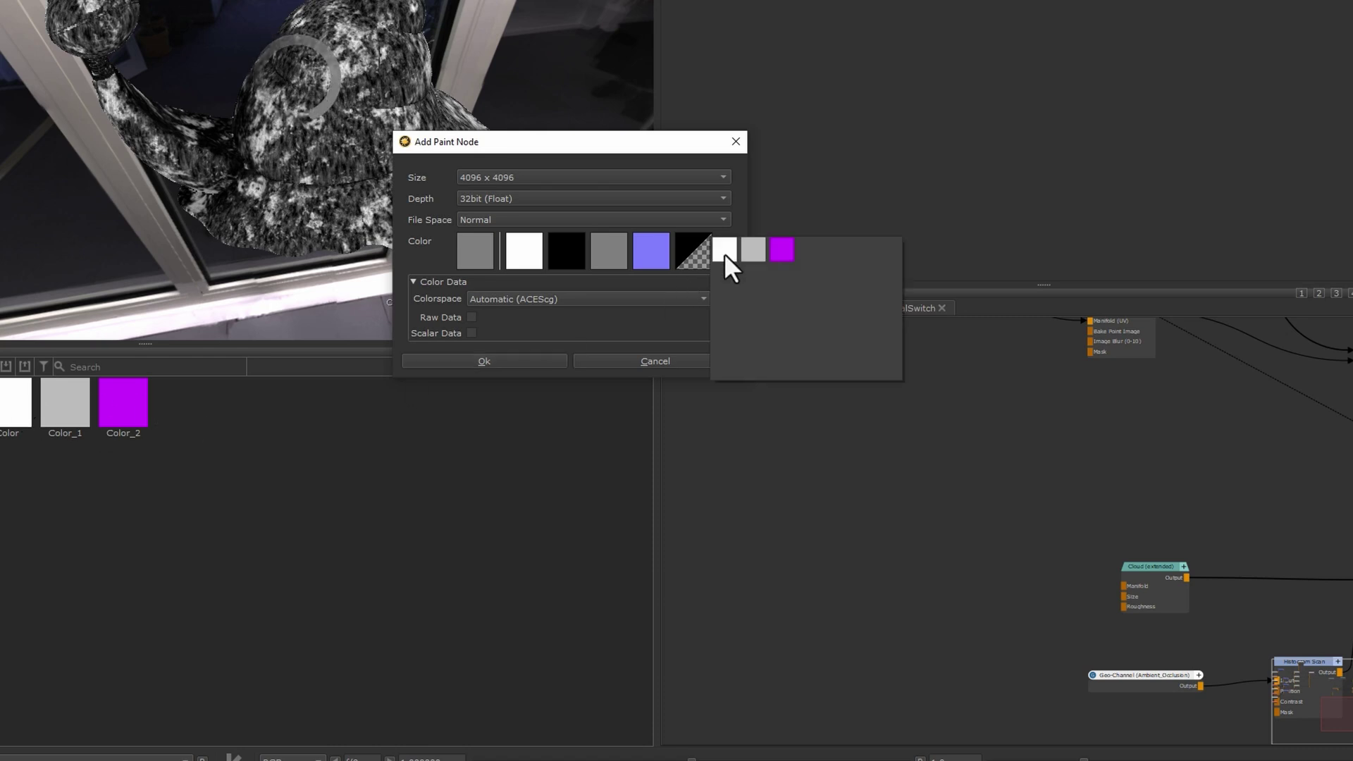
click(782, 249)
click(483, 360)
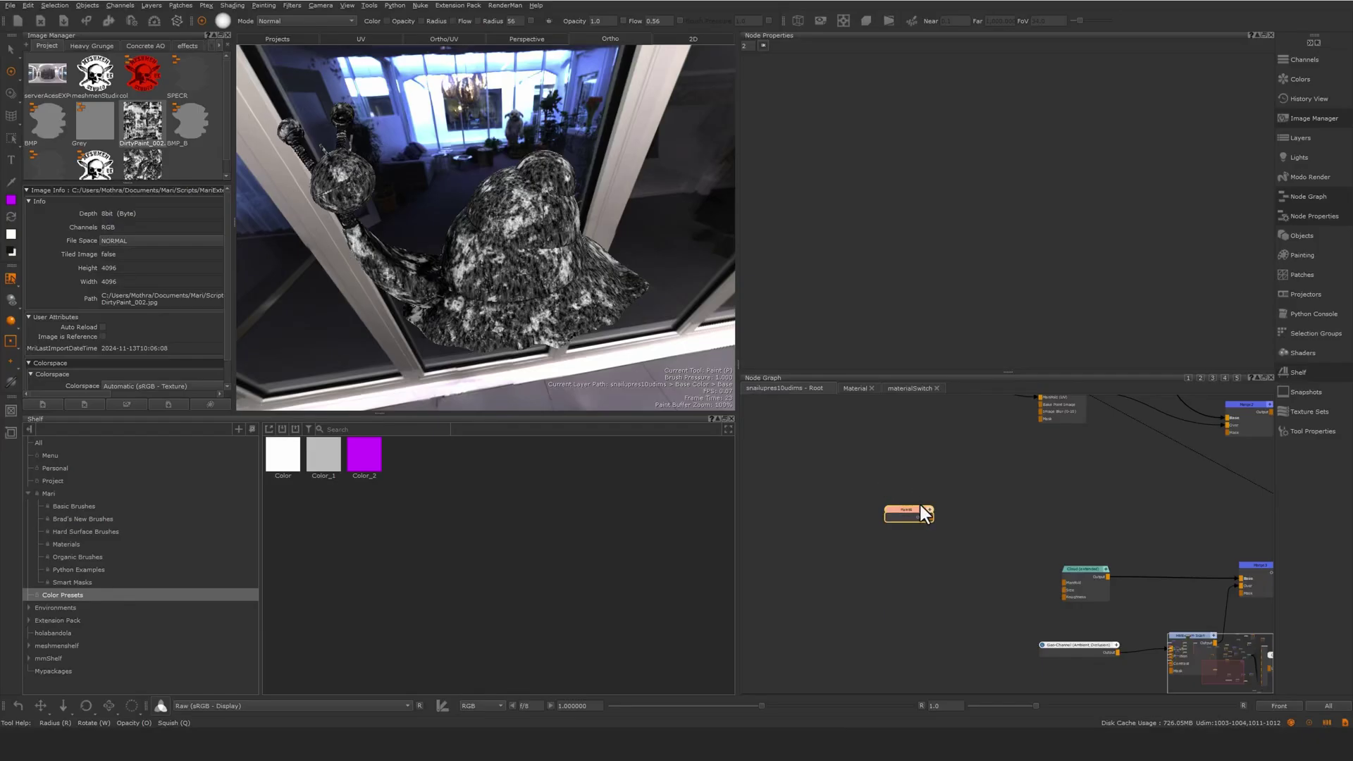
Select all the nodes of the merge network and enclose them in a Backdrop.
mouse_move(851, 483)
middle_down()
mouse_move(854, 498)
mouse_move(799, 432)
middle_up()
middle_drag(887, 462, 829, 469)
click(915, 462)
alt+right_drag(914, 462, 705, 477)
middle_drag(862, 478, 832, 420)
drag(843, 414, 1097, 564)
key(Tab)
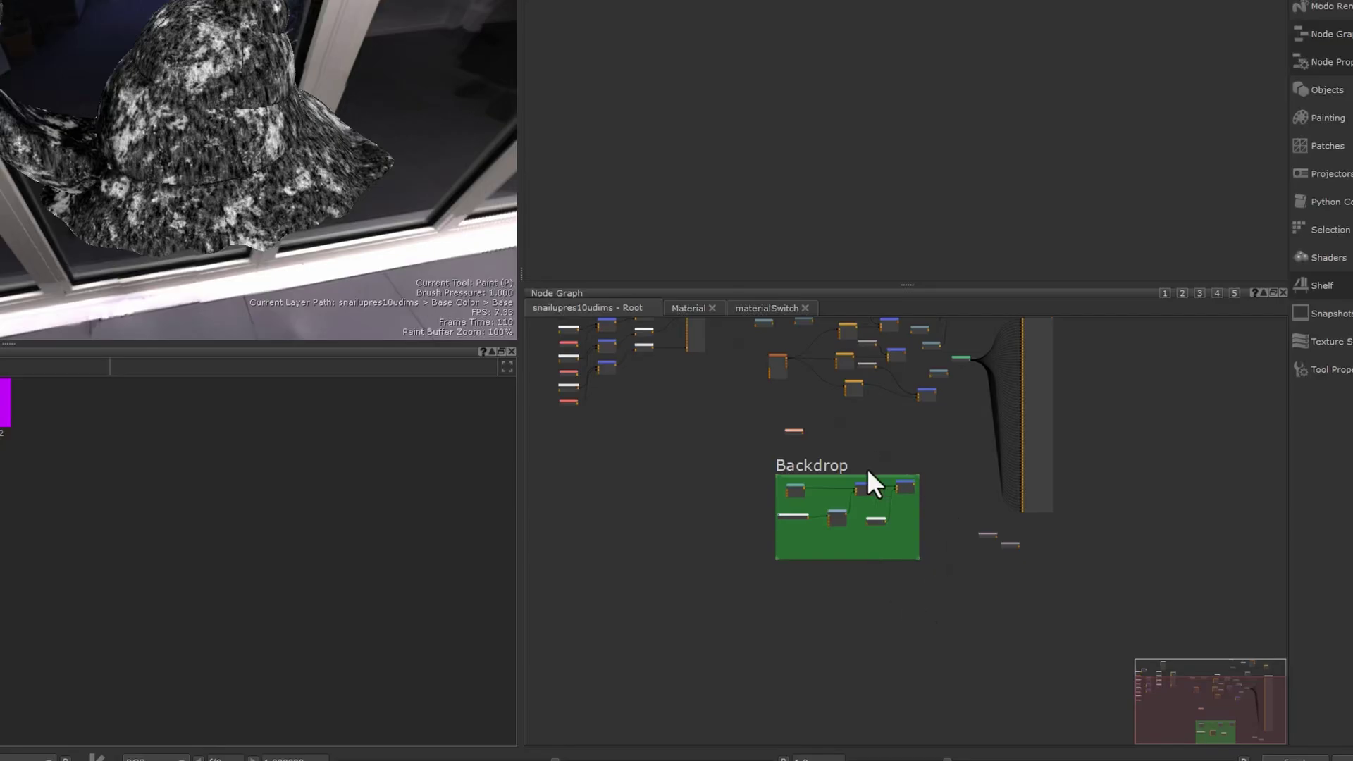
Move the green backdrop with its enclosed nodes down and left, into the empty space below the paint node.
drag(861, 476, 825, 485)
click(810, 639)
click(747, 596)
middle_drag(747, 596, 720, 571)
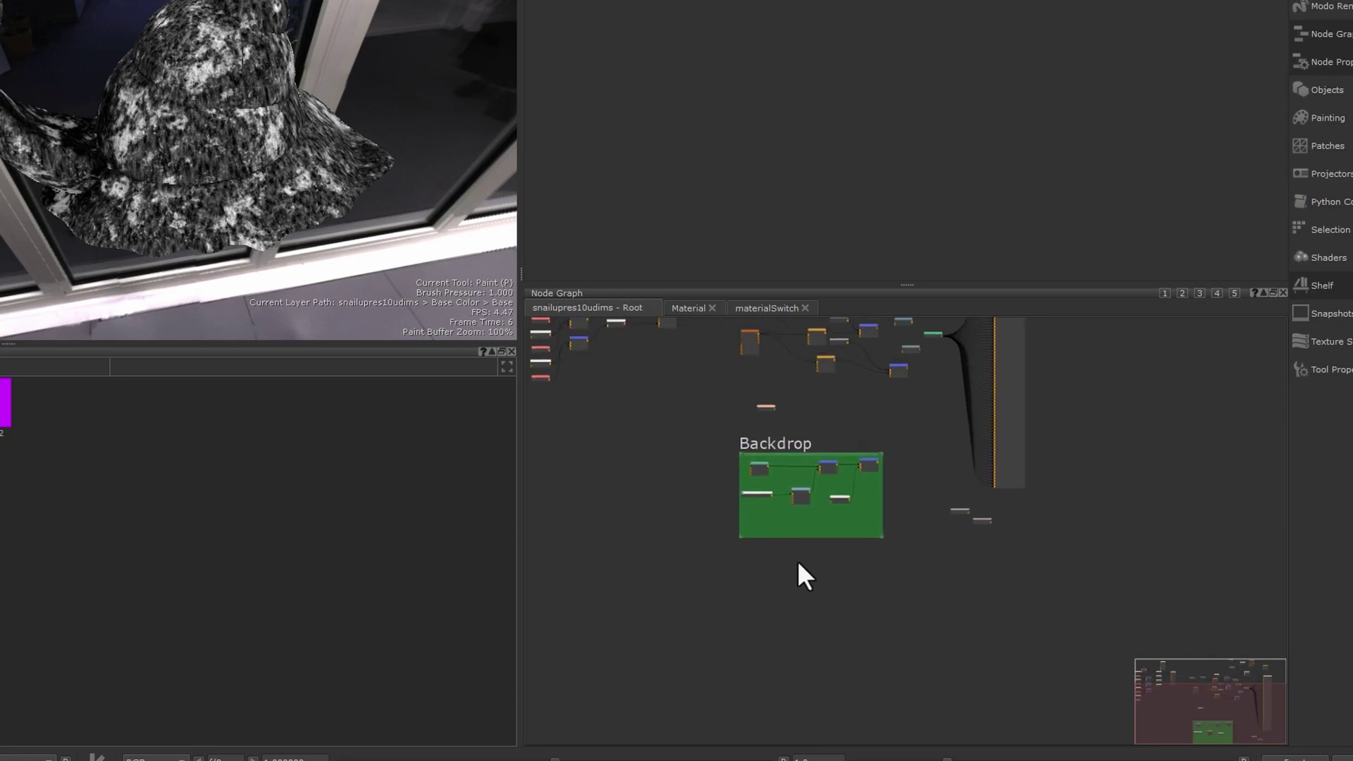
drag(821, 508, 733, 529)
click(796, 640)
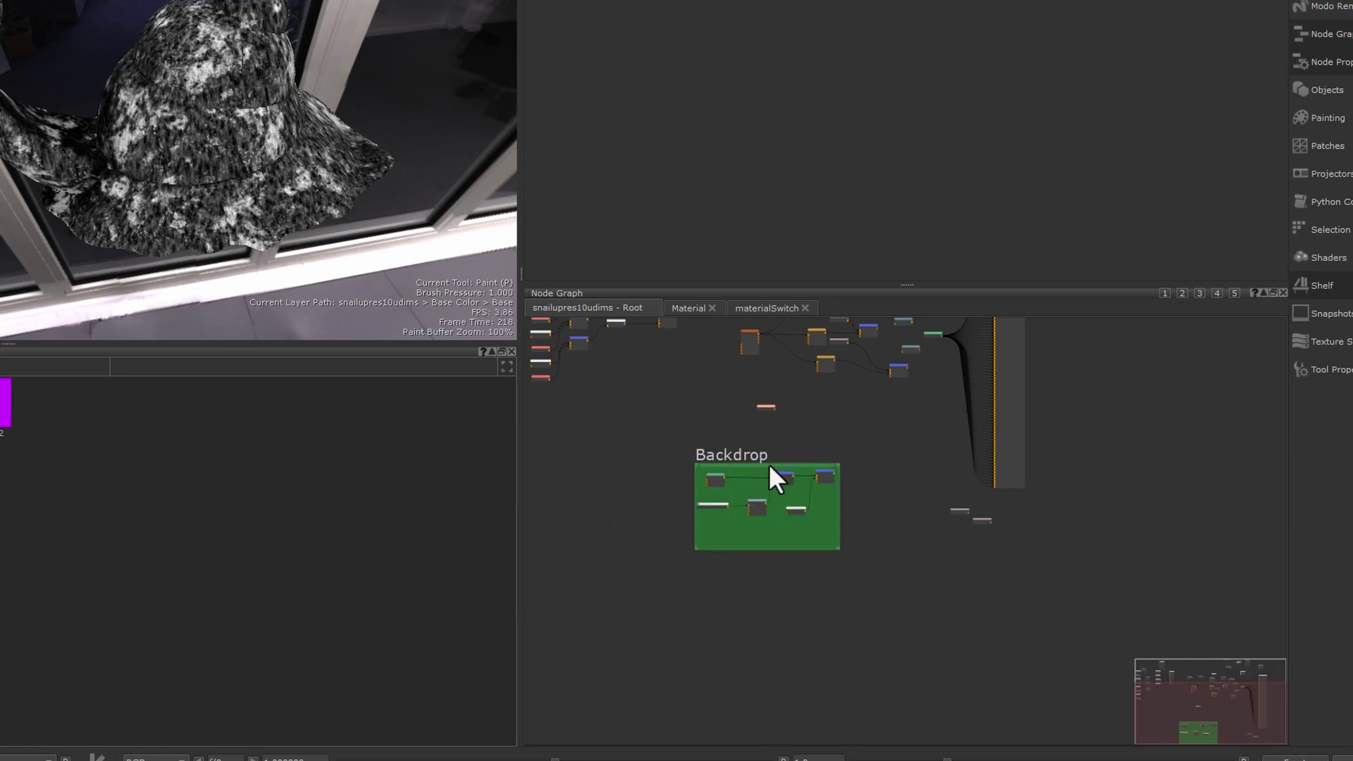
drag(775, 524, 749, 531)
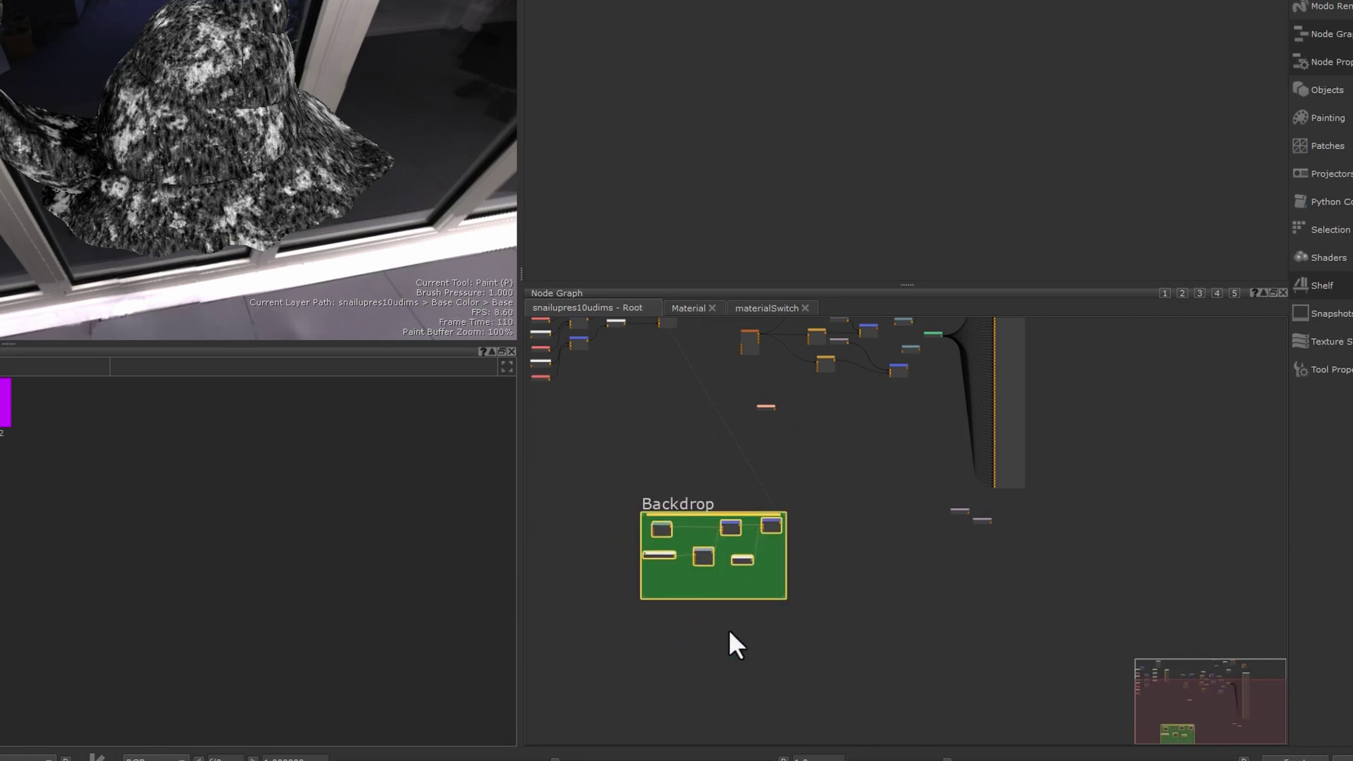
click(767, 622)
Shift the backdrop and its nodes farther down, well clear of the rest of the node graph.
middle_drag(730, 589, 801, 600)
middle_drag(936, 489, 909, 568)
alt+right_drag(944, 554, 303, 500)
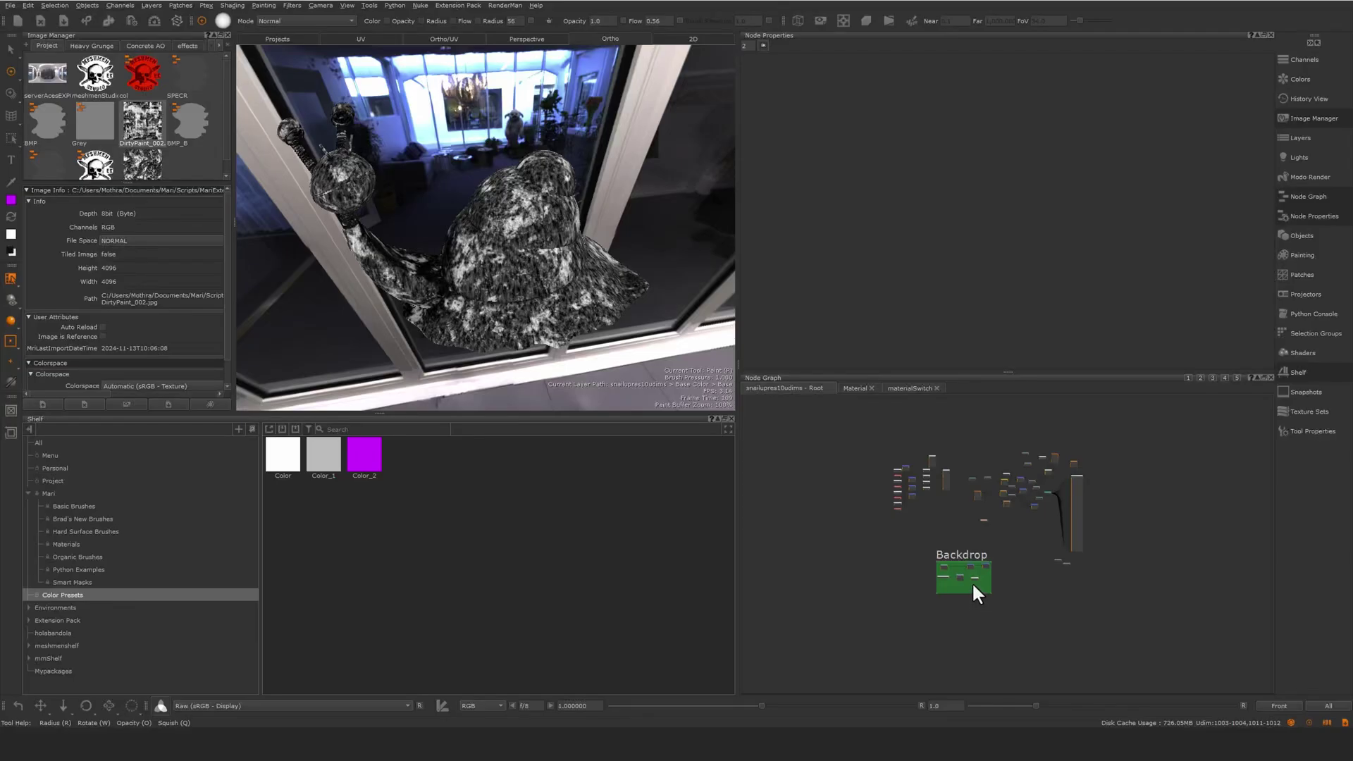
drag(973, 584, 972, 613)
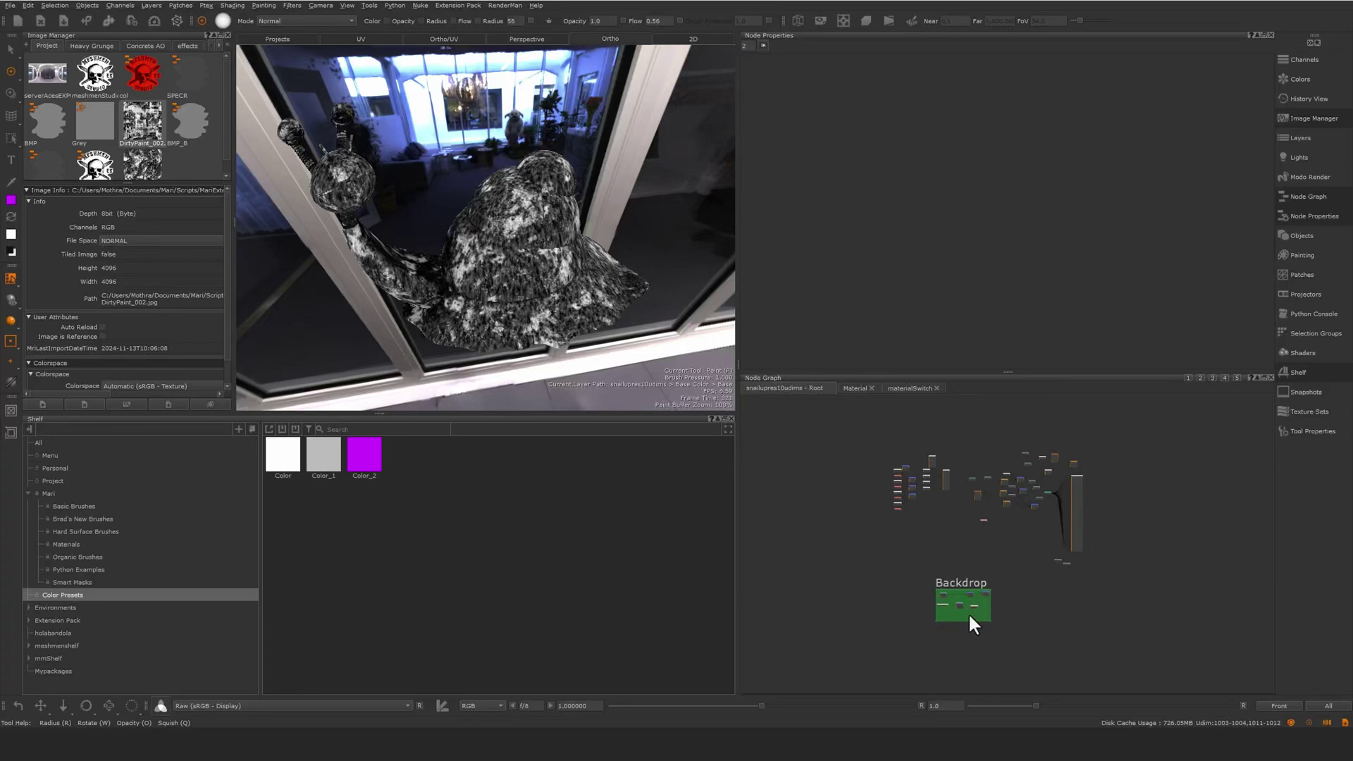
Nudge the backdrop by its header strip so that the enclosed nodes move along with it.
middle_drag(982, 648, 998, 609)
scroll(979, 606, up, 3)
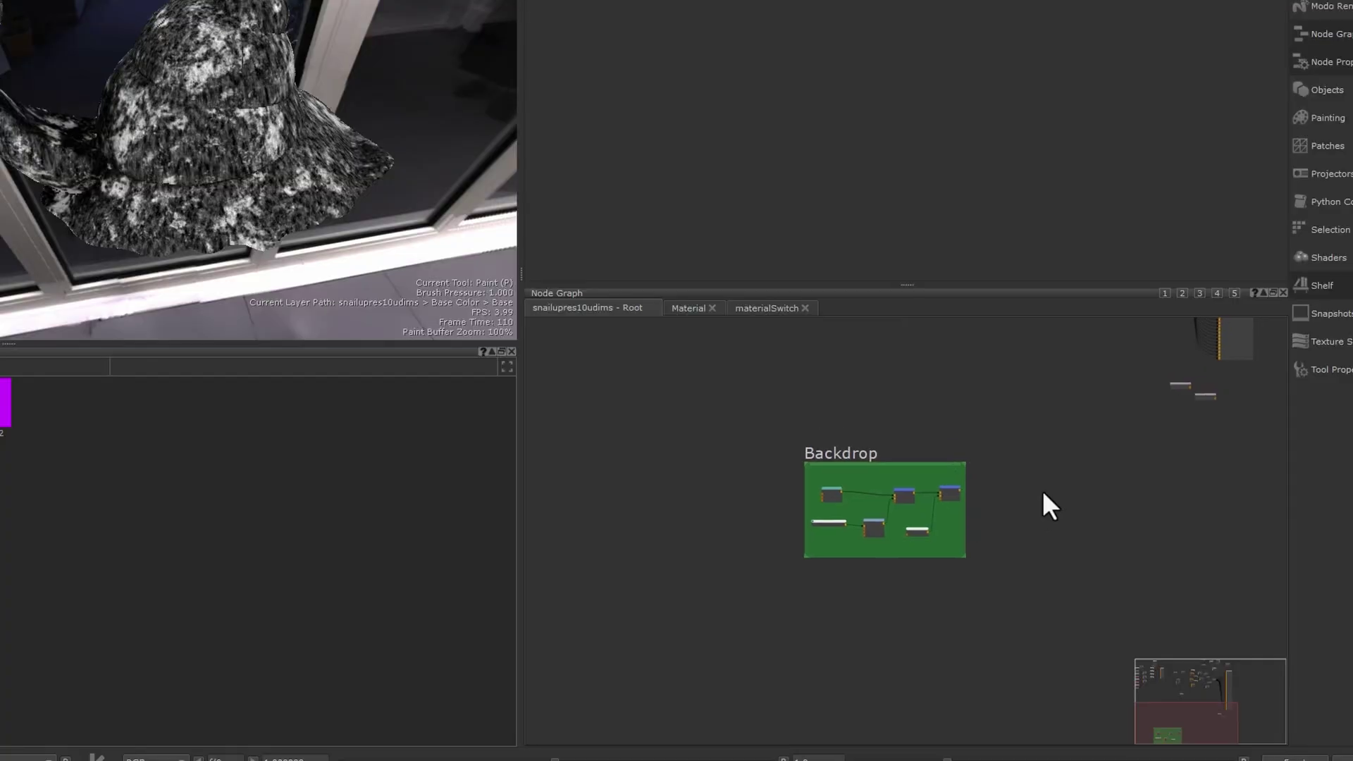
mouse_move(857, 464)
mouse_down()
mouse_move(961, 549)
mouse_move(930, 357)
mouse_move(889, 447)
mouse_move(844, 464)
mouse_move(861, 461)
mouse_up()
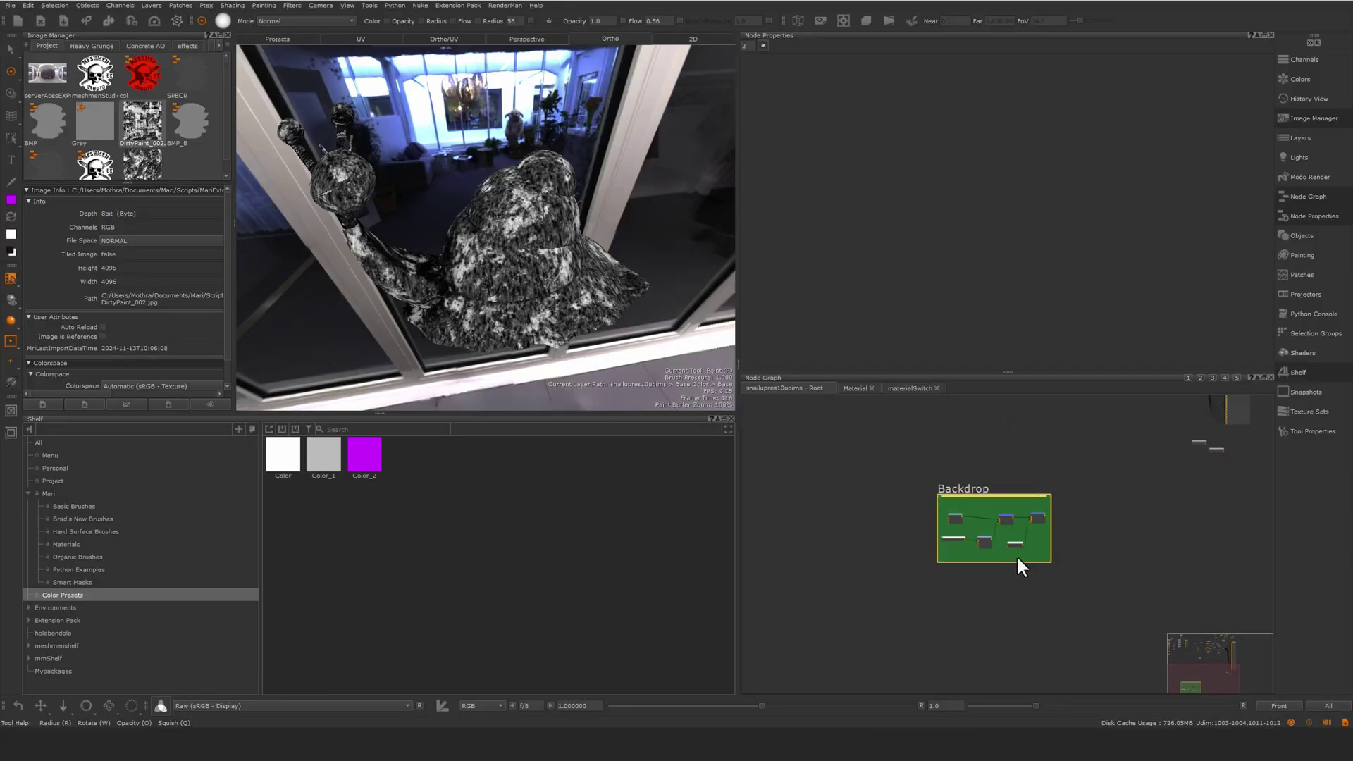
mouse_move(1010, 496)
mouse_down()
mouse_move(1001, 485)
mouse_move(990, 501)
mouse_move(1101, 477)
mouse_move(957, 483)
mouse_move(1007, 496)
mouse_move(995, 497)
mouse_up()
click(1000, 483)
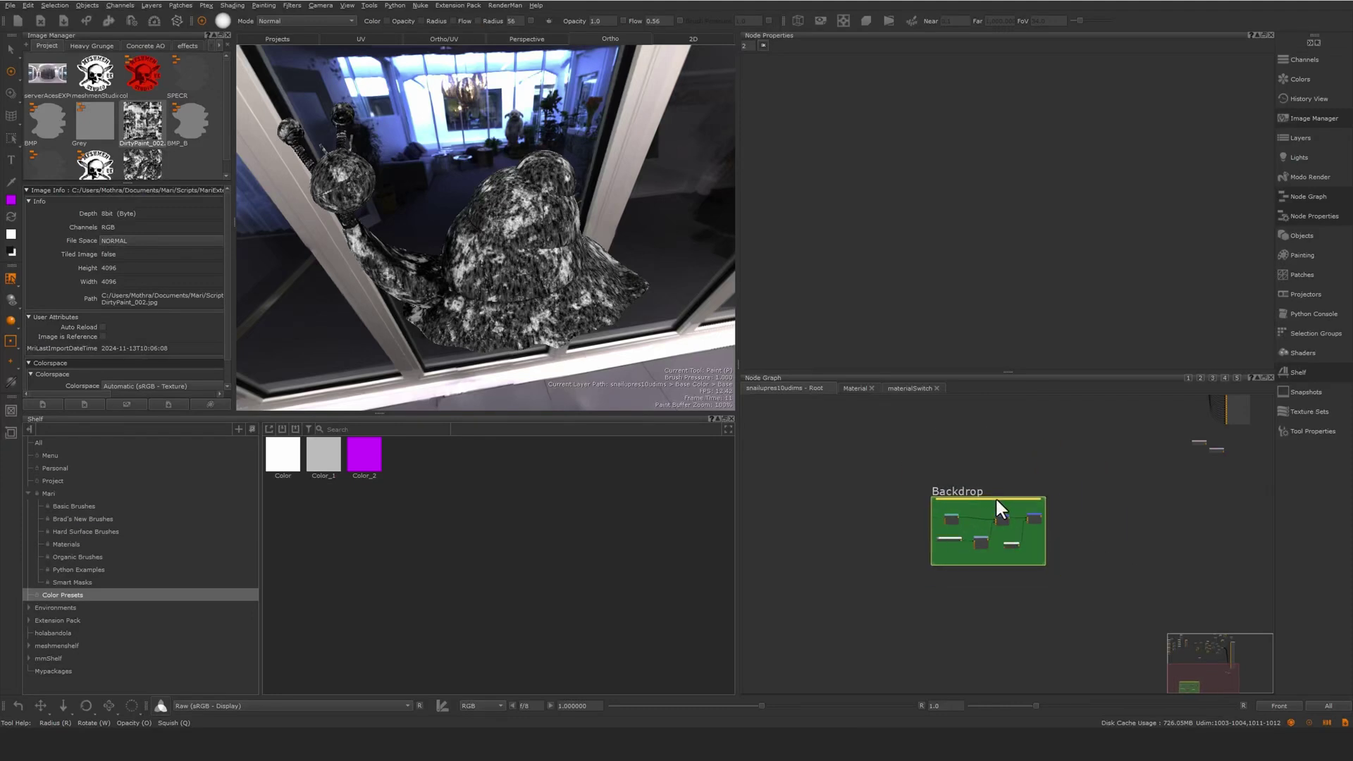